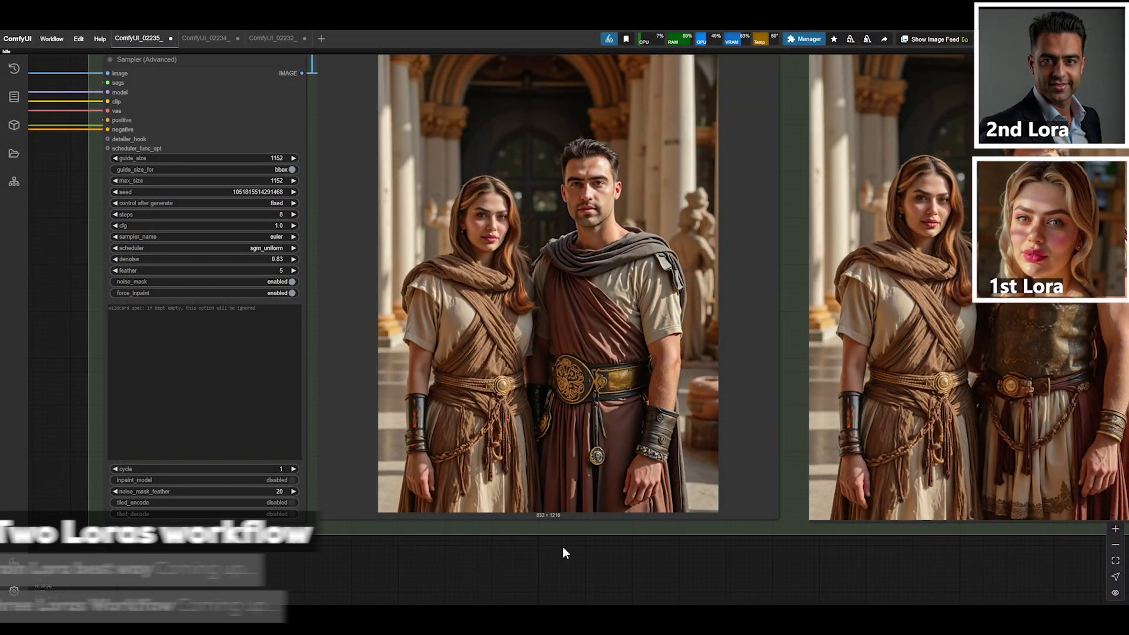
Examine the Final Image group, comparing the saved picture with the original in the image comparer.
left_click_drag(562, 548, 581, 576)
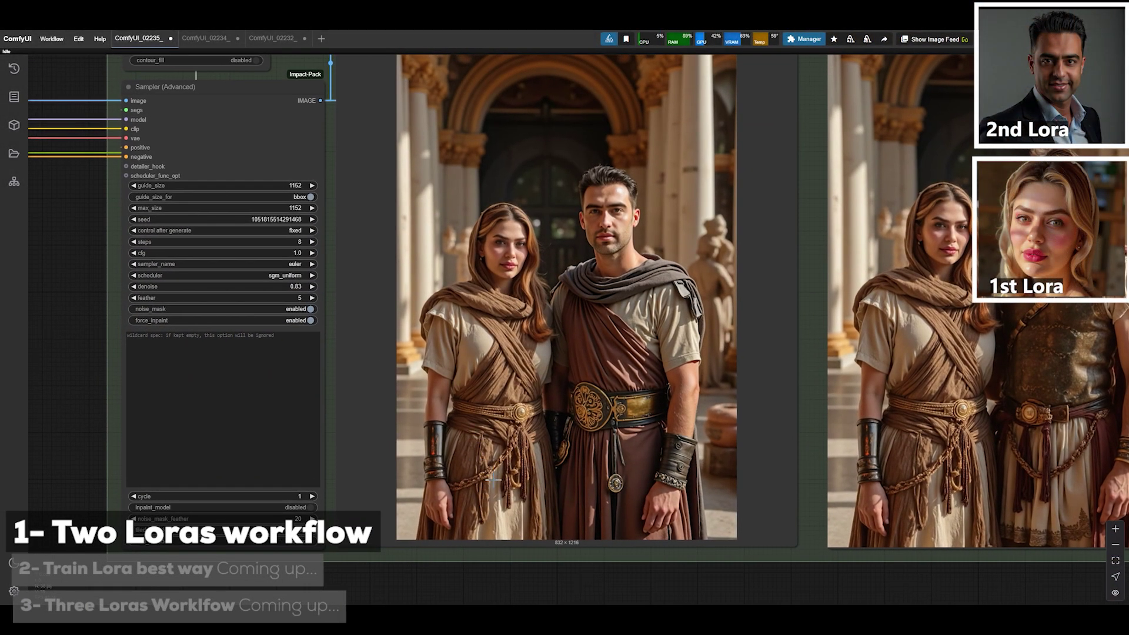
scroll(500, 488, "down", 5)
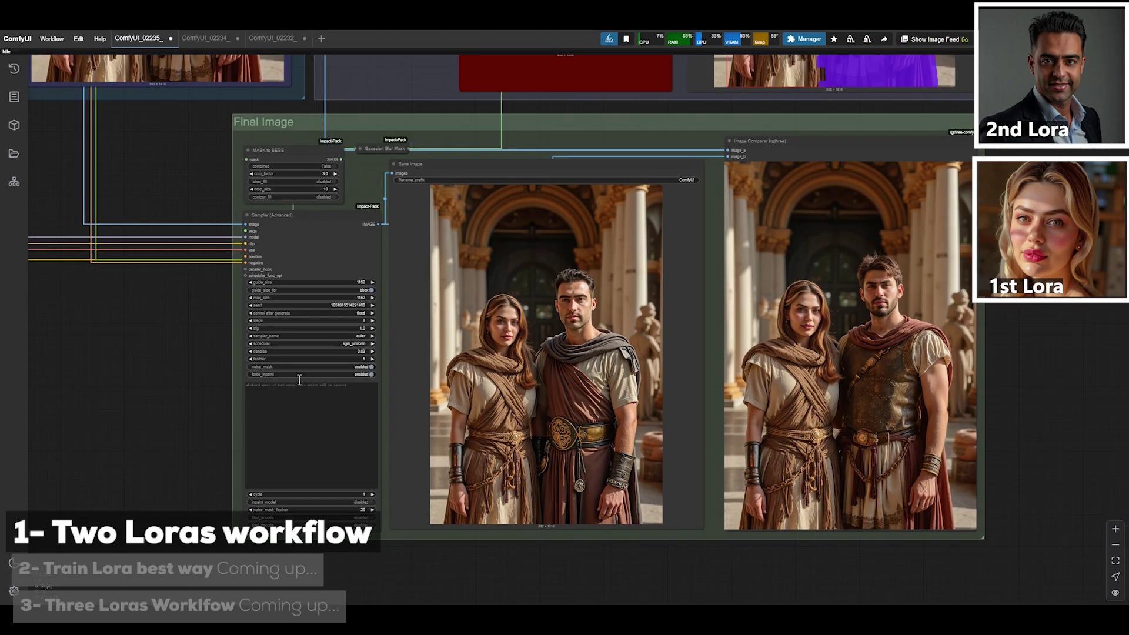
left_click_drag(211, 246, 617, 523)
scroll(503, 476, "up", 5)
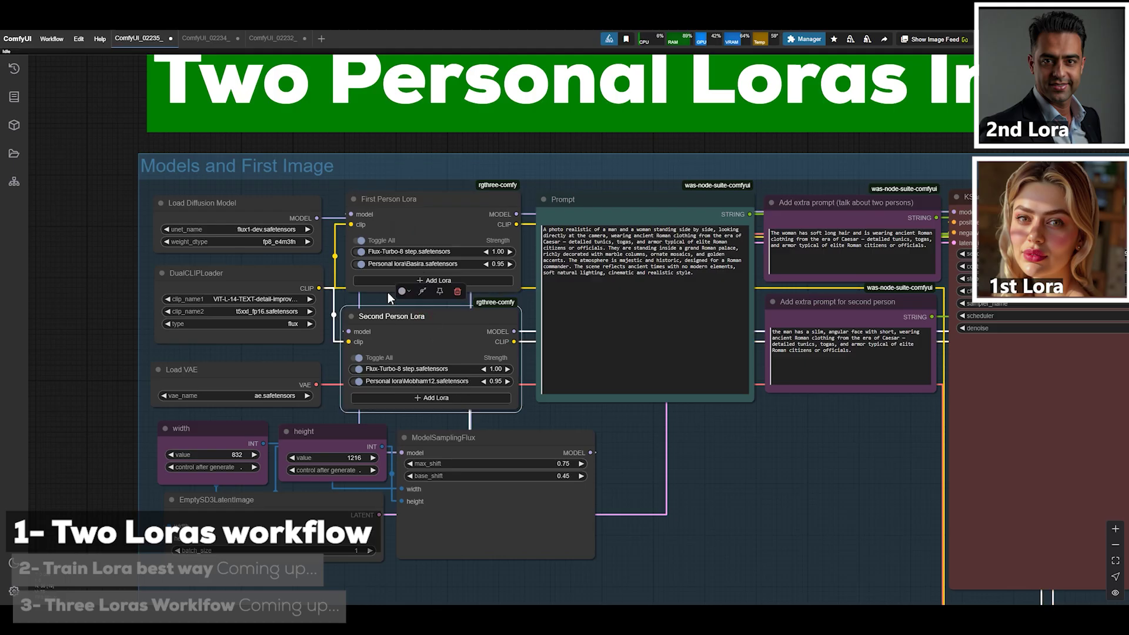
Review the First Person Lora and Second Person Lora nodes and the neighbouring nodes in the Models and First Image group.
left_click(413, 244)
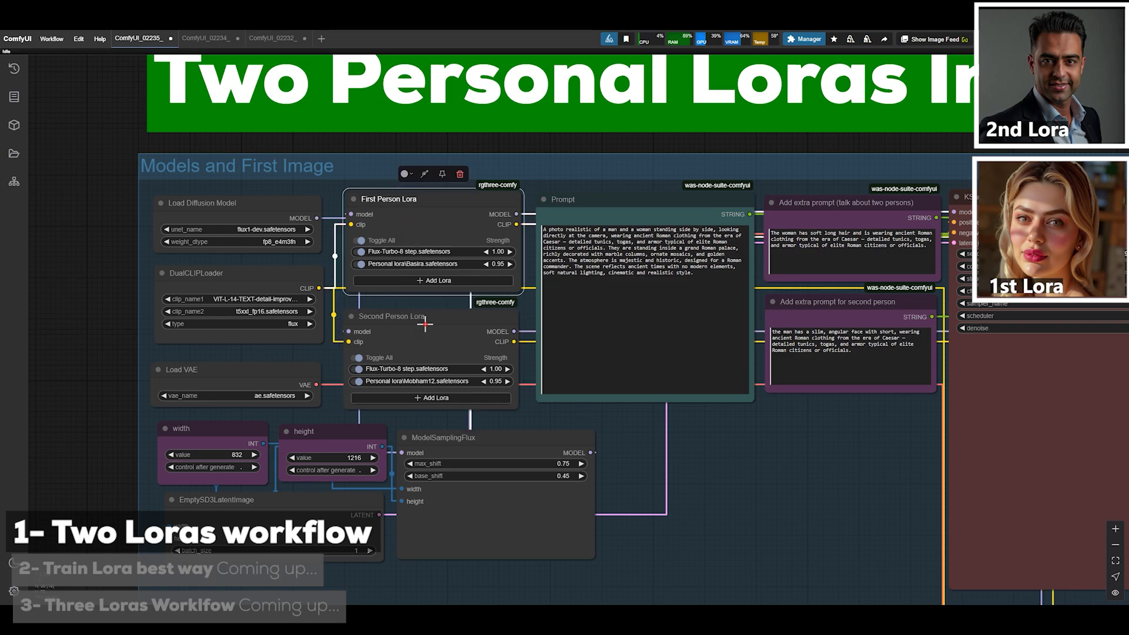
left_click(426, 325)
left_click(429, 242)
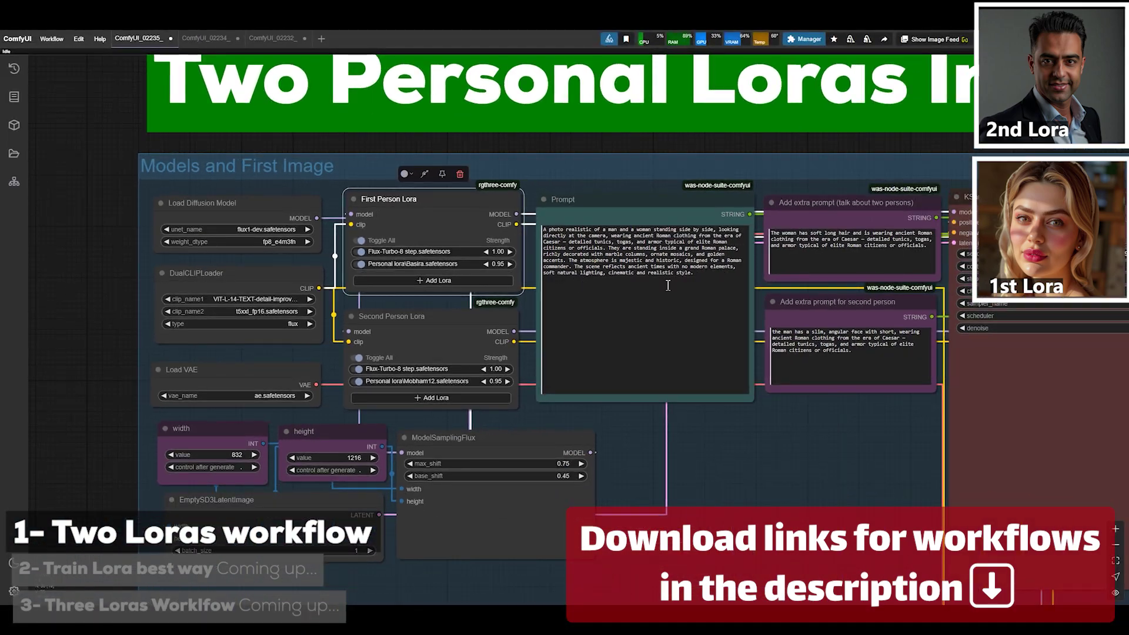
left_click_drag(812, 278, 612, 211)
left_click(982, 241)
left_click(1006, 375)
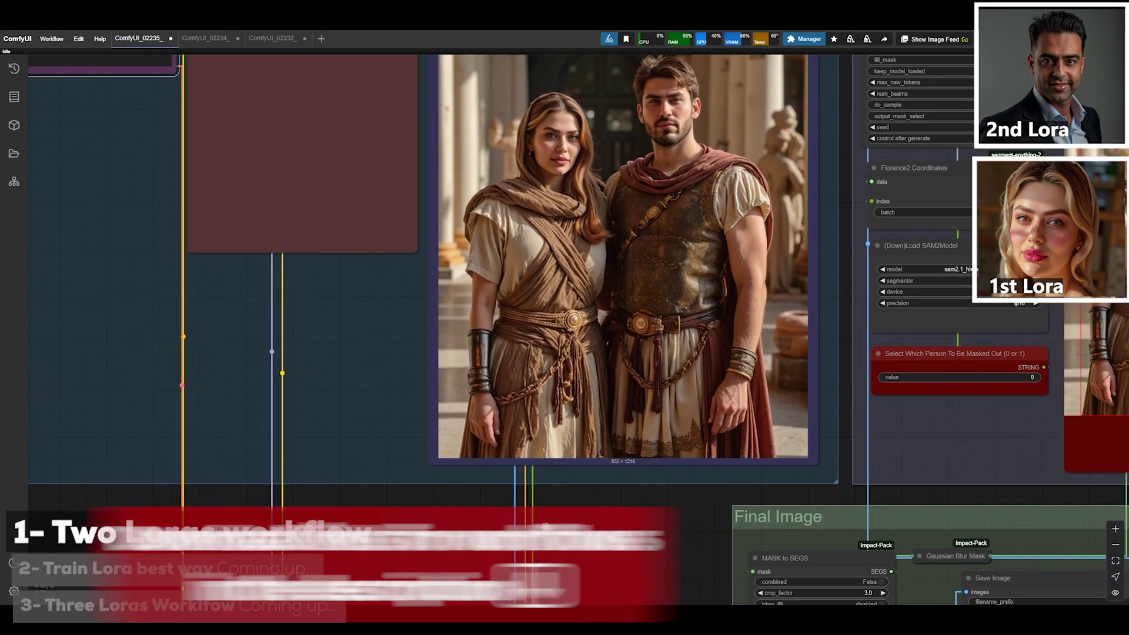
Inspect the final two-person picture and its Sampler (Advanced) settings, along with the Masking One Person group.
left_click_drag(545, 525, 225, 119)
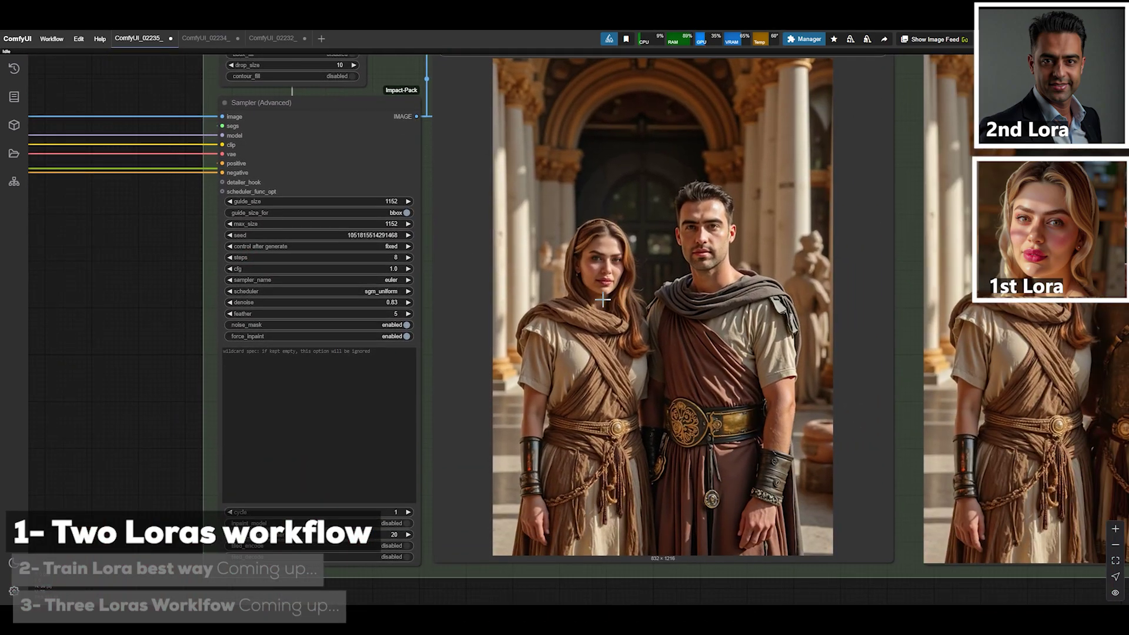
scroll(191, 391, "down", 1)
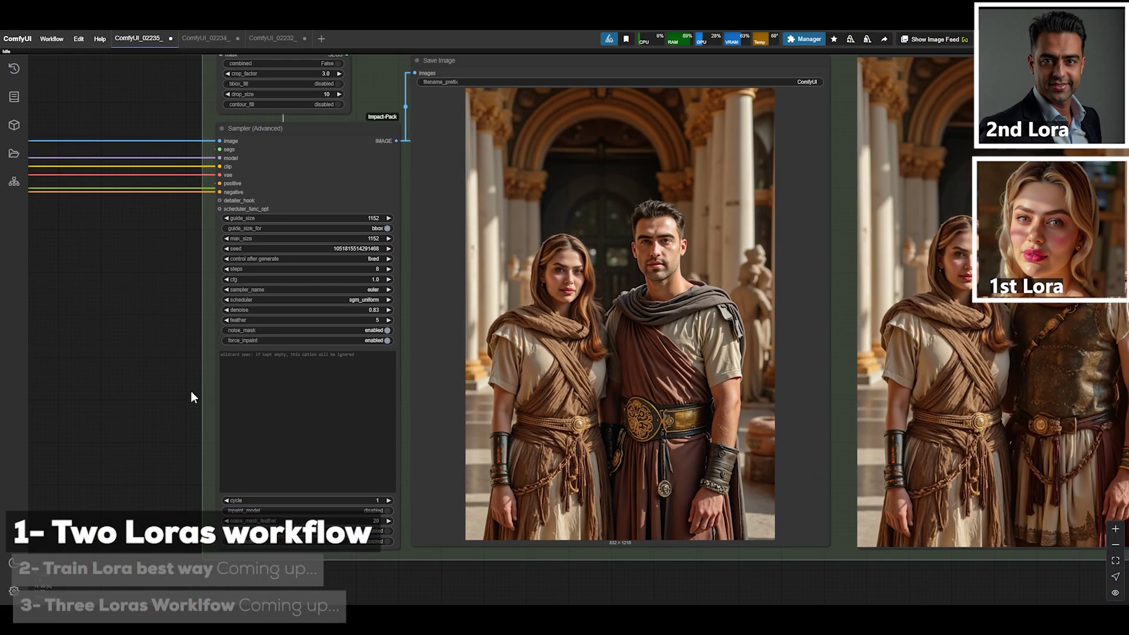
scroll(332, 302, "down", 1)
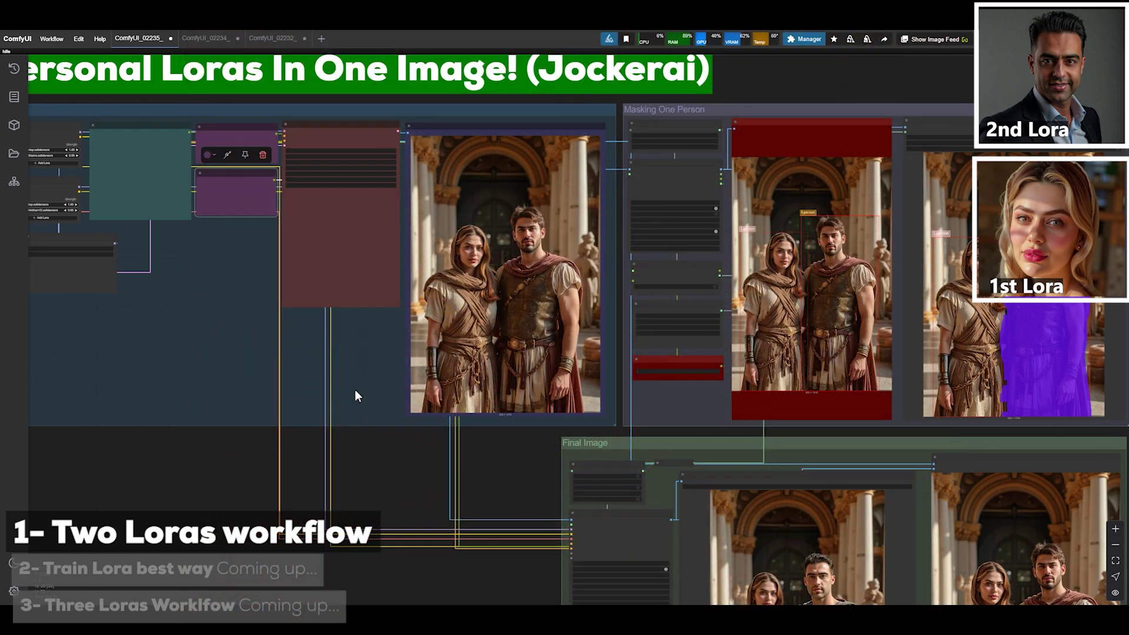
left_click_drag(496, 486, 186, 266)
scroll(593, 429, "up", 3)
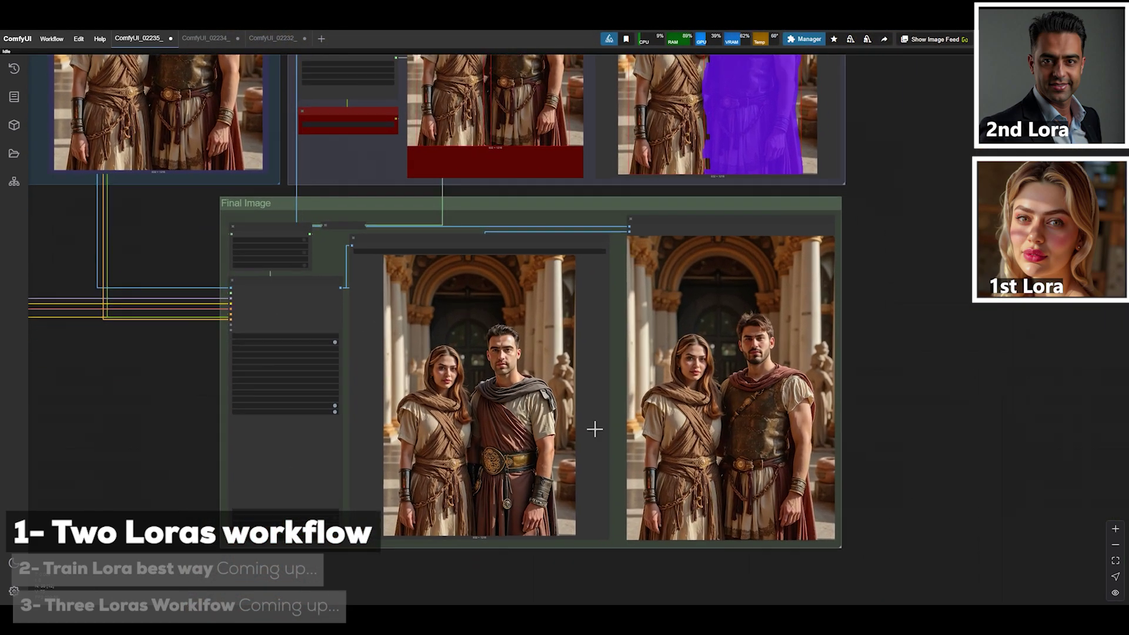
scroll(417, 395, "up", 2)
scroll(465, 313, "down", 2)
left_click_drag(329, 135, 699, 529)
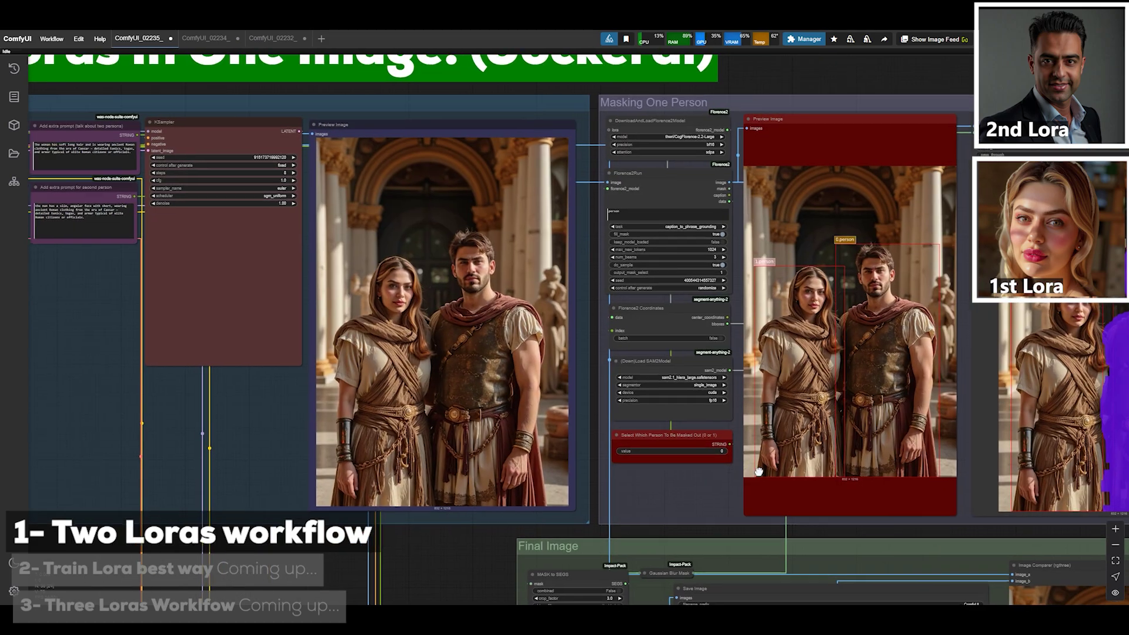
left_click_drag(105, 358, 389, 355)
left_click_drag(485, 379, 860, 473)
Review the Load Diffusion Model node and its available models, plus the DualCLIPLoader and Load VAE nodes.
scroll(299, 288, "up", 5)
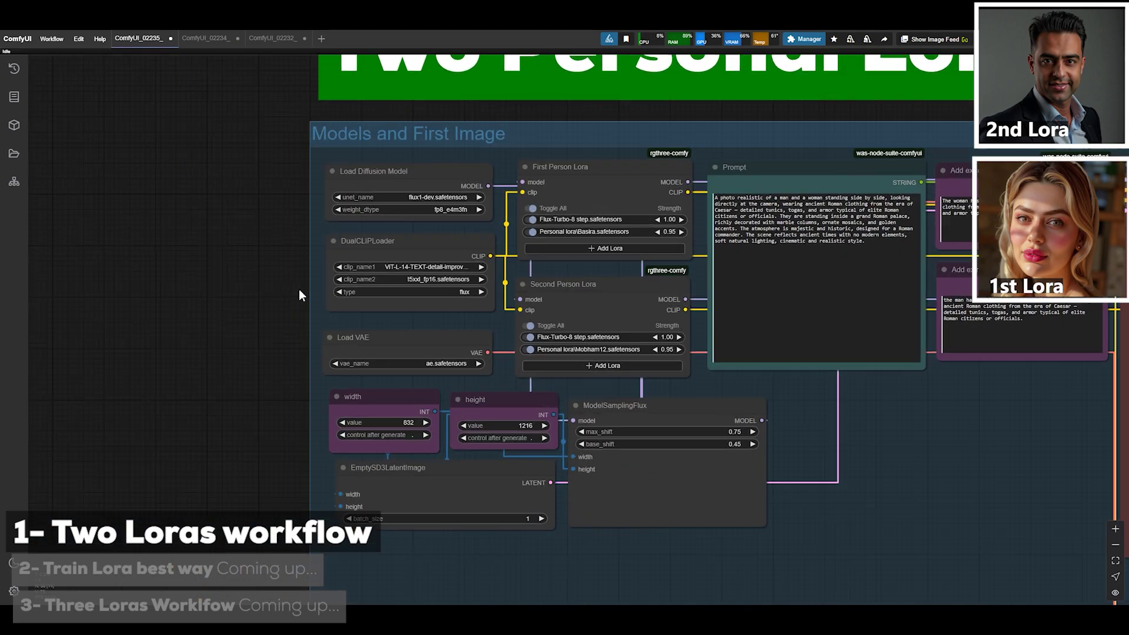
left_click(425, 176)
scroll(412, 194, "up", 1)
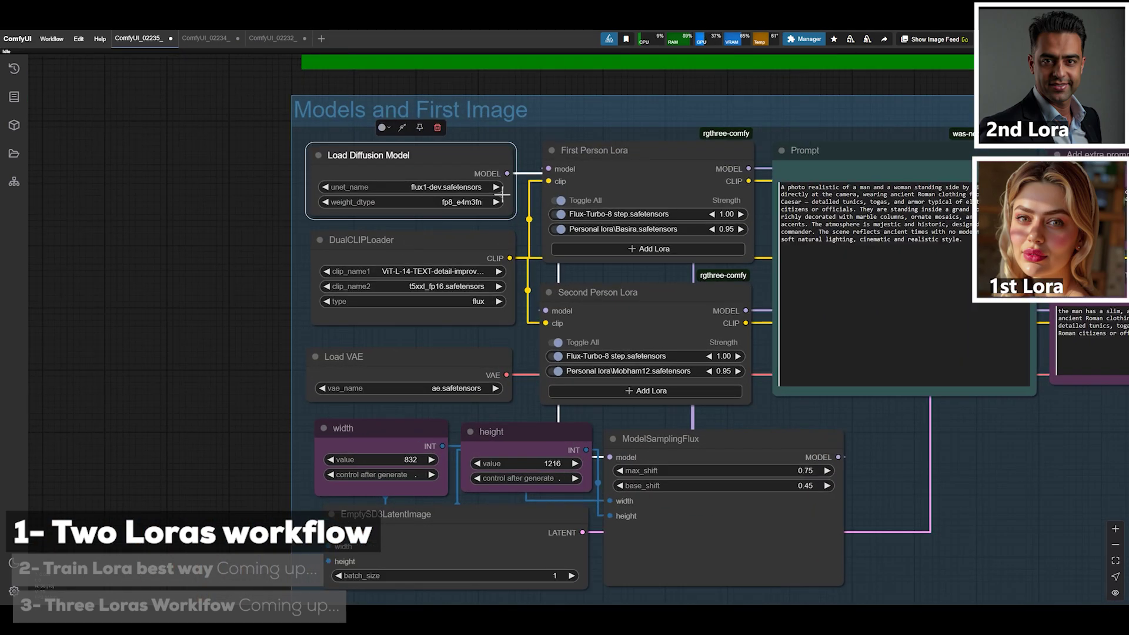
left_click(457, 187)
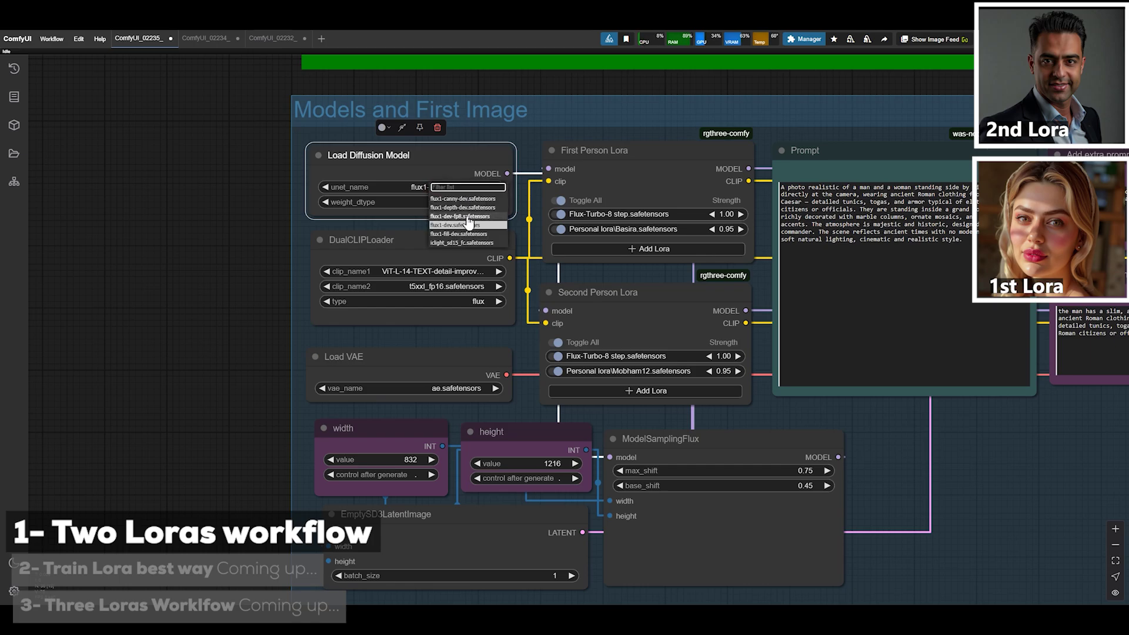
left_click(461, 258)
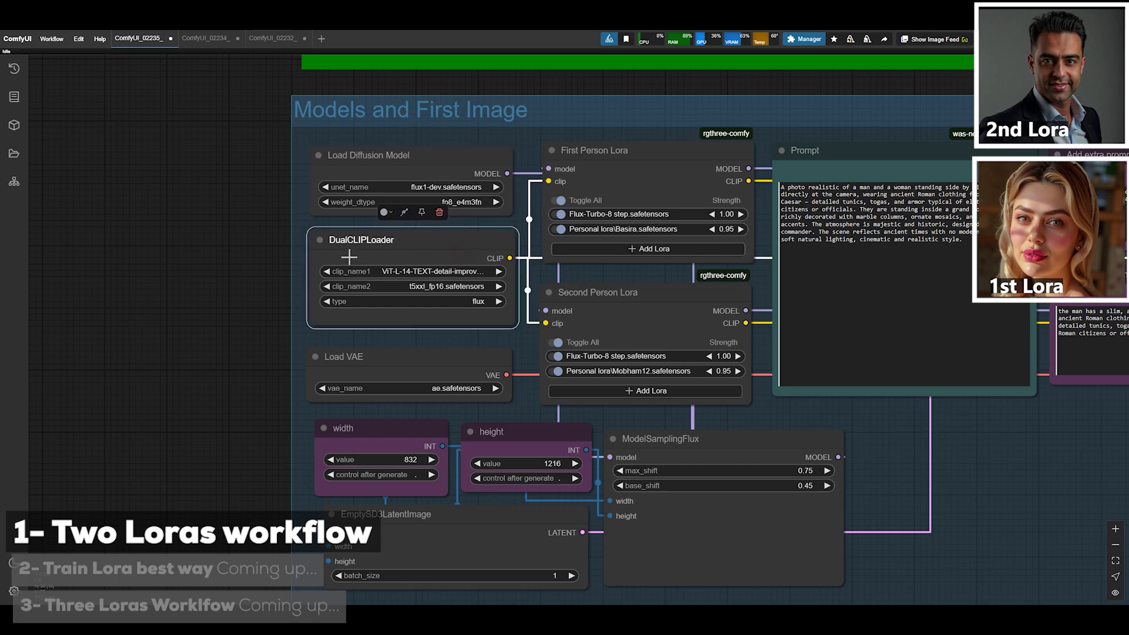
left_click(441, 374)
left_click_drag(263, 366, 97, 315)
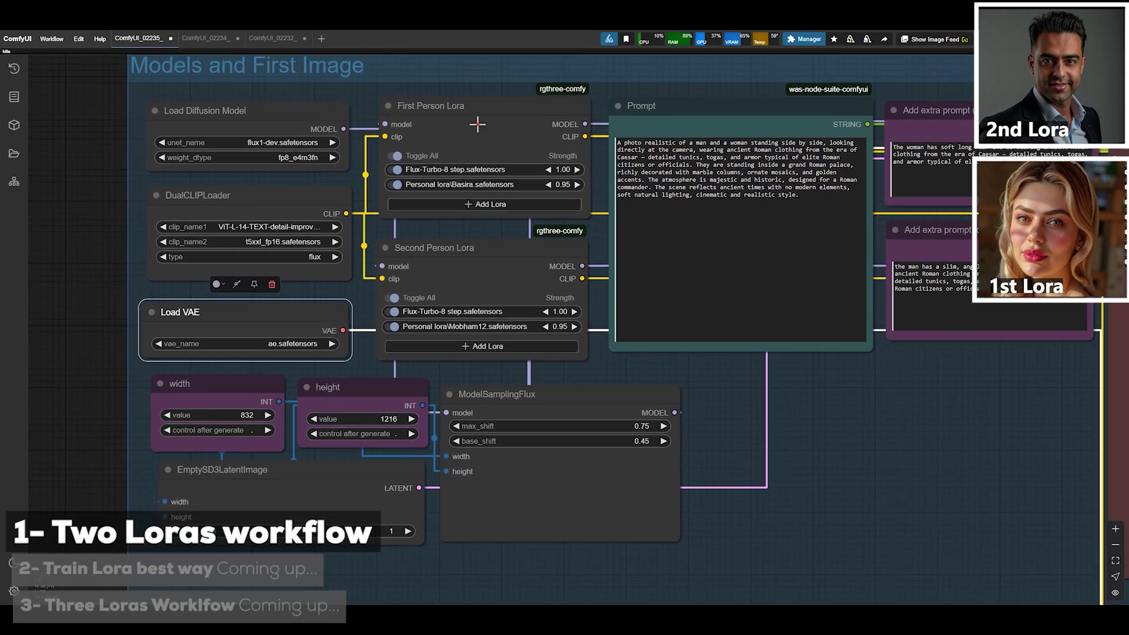
Check the Lora files and strengths for both persons and the image width and height nodes.
left_click(478, 147)
left_click(486, 244)
left_click(459, 154)
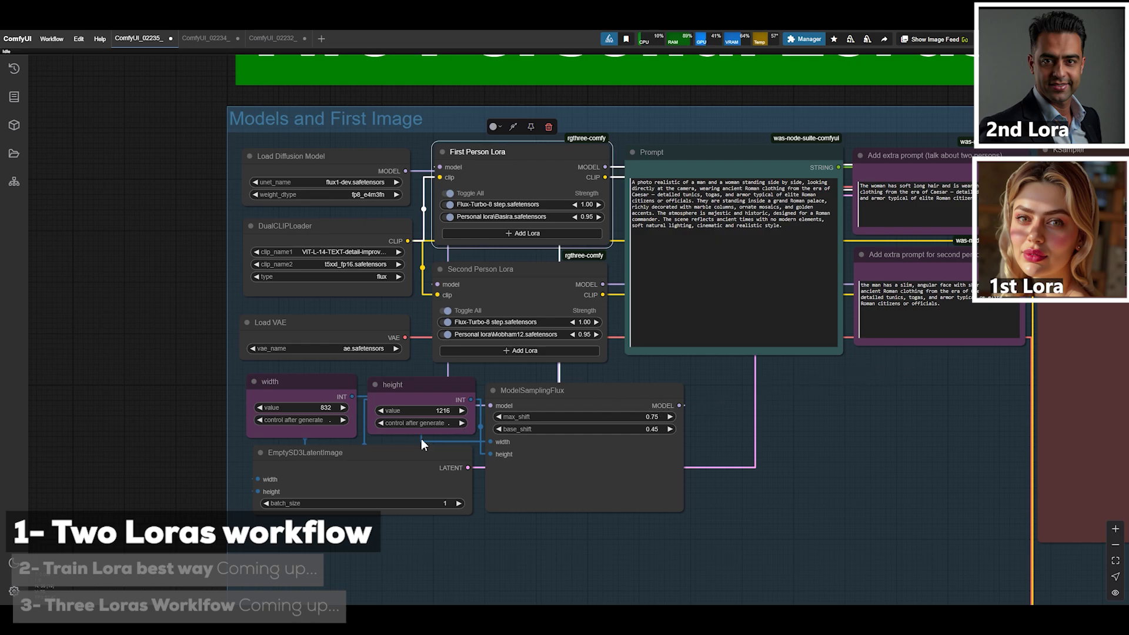
left_click(382, 388)
left_click(307, 388)
left_click(409, 388)
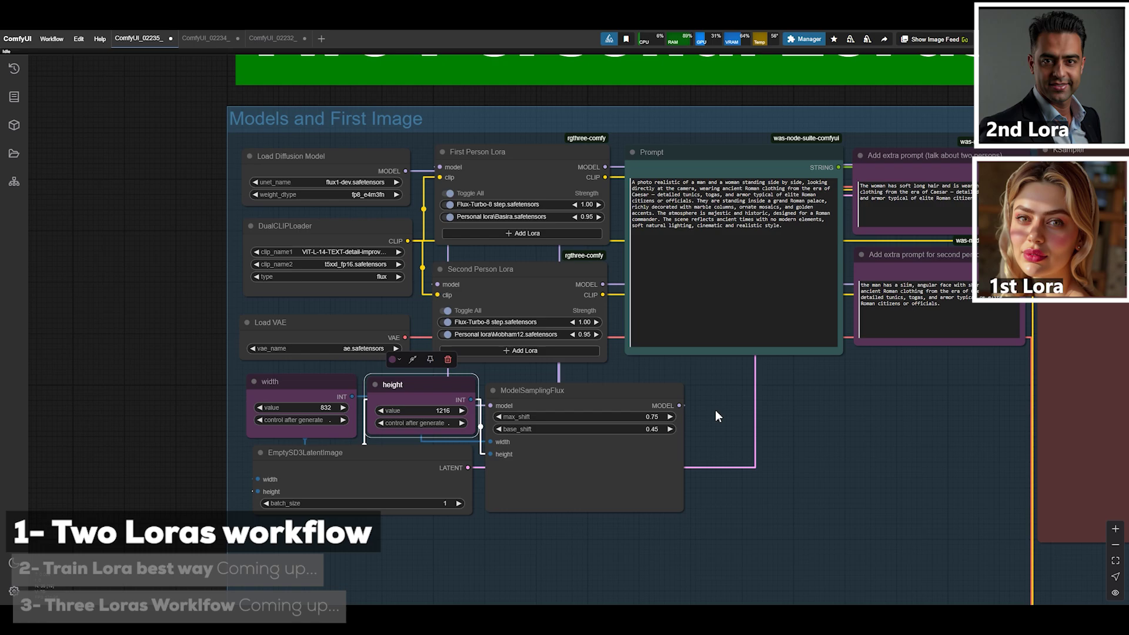
Read the main scene description in the Prompt node.
left_click_drag(760, 388, 588, 500)
left_click(568, 264)
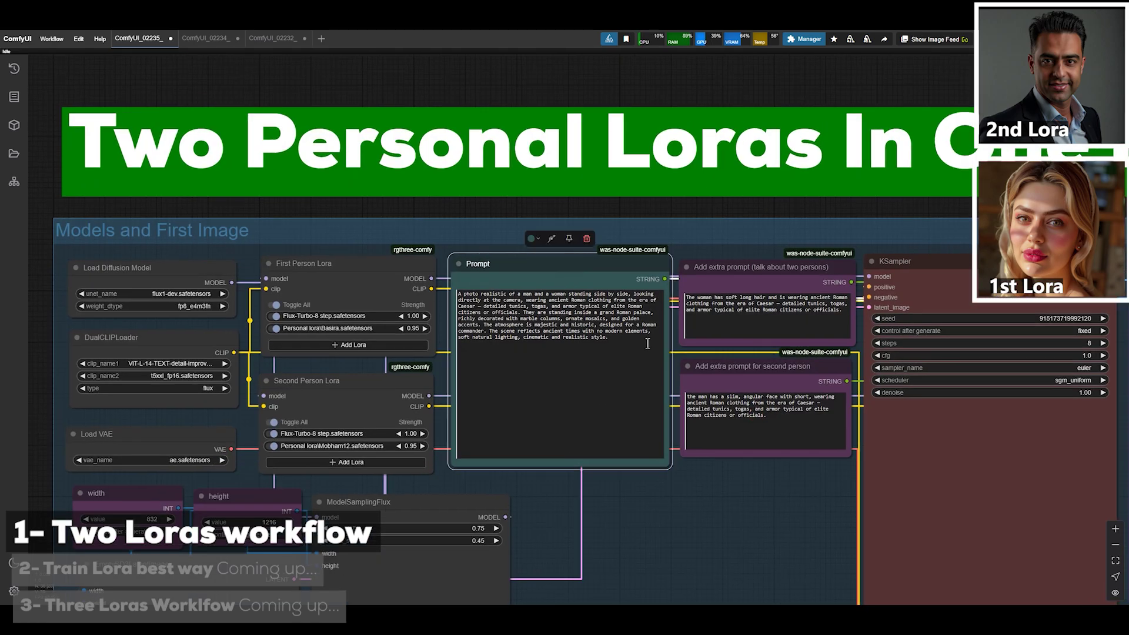
scroll(772, 509, "up", 3)
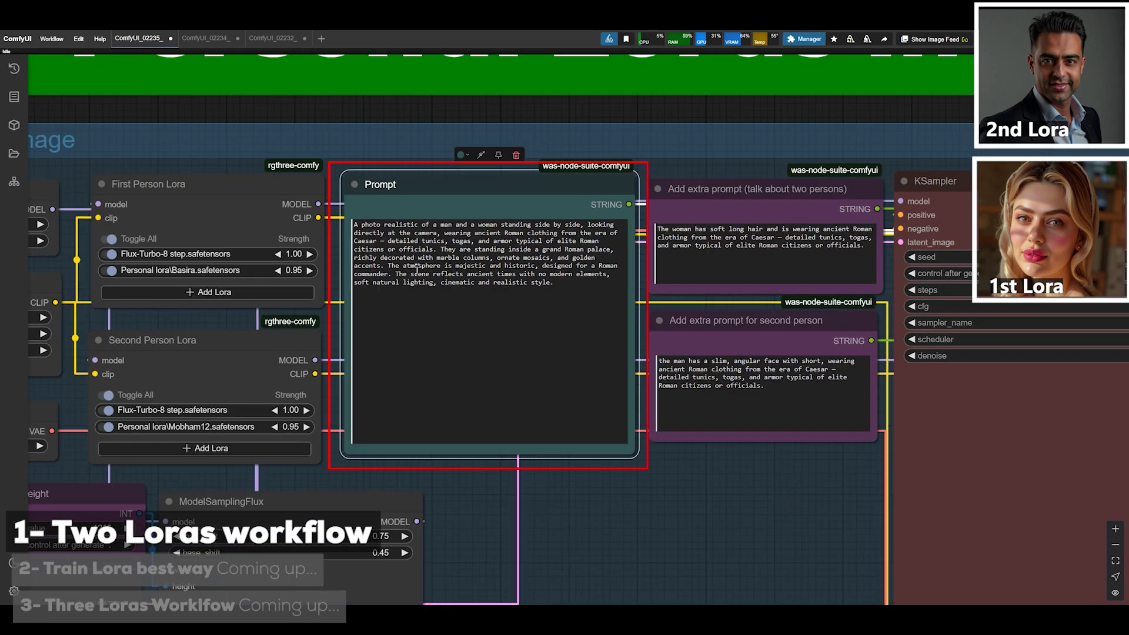
left_click(573, 284)
key("ctrl+a")
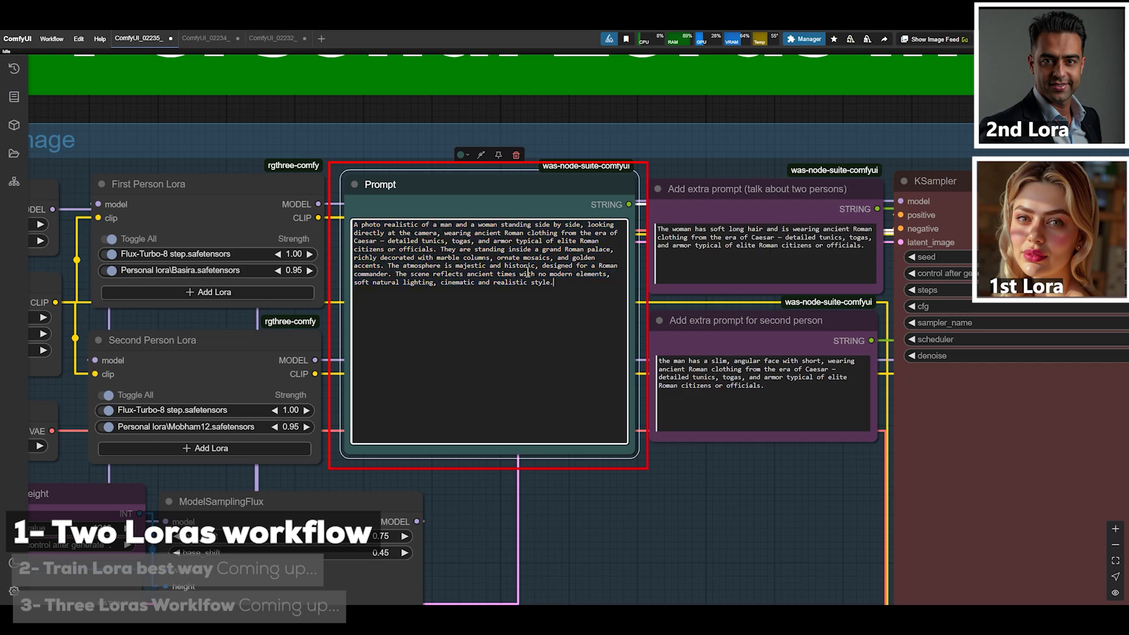
Examine the two extra prompt nodes and match each one to its person's Lora node.
left_click(729, 204)
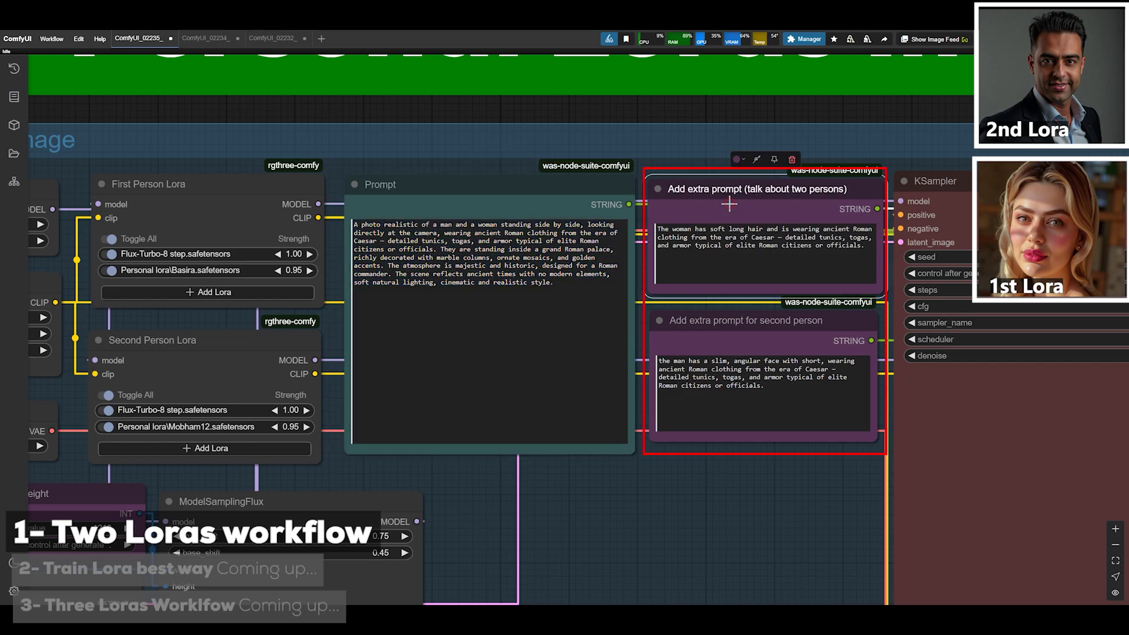
left_click(742, 330)
left_click(743, 206)
left_click(284, 207)
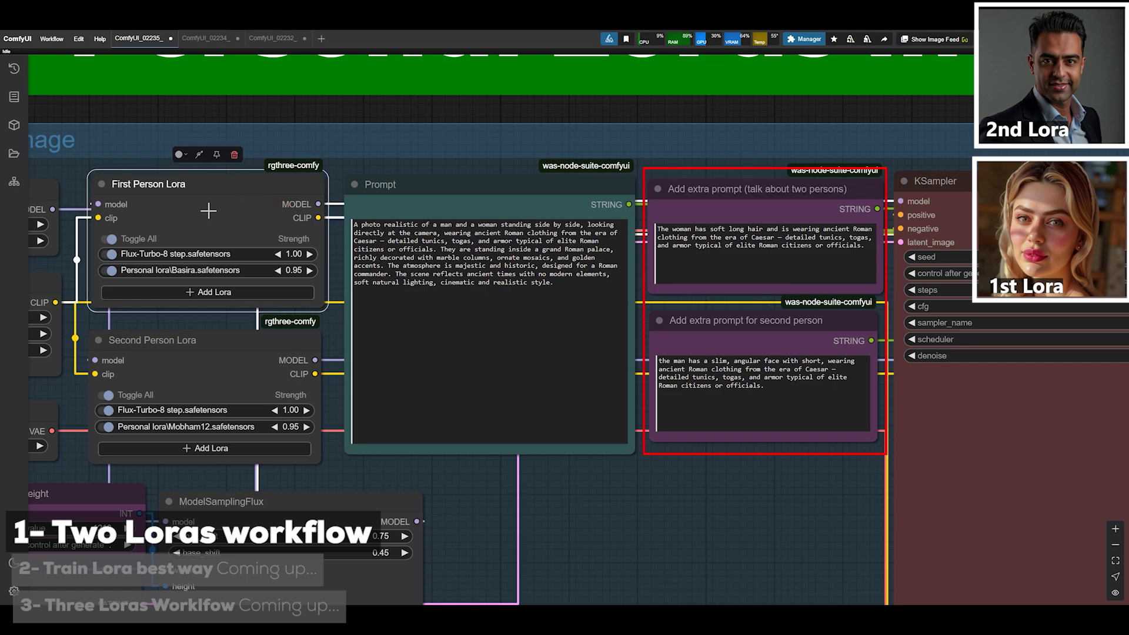
left_click(699, 192)
left_click(735, 352)
left_click(295, 363)
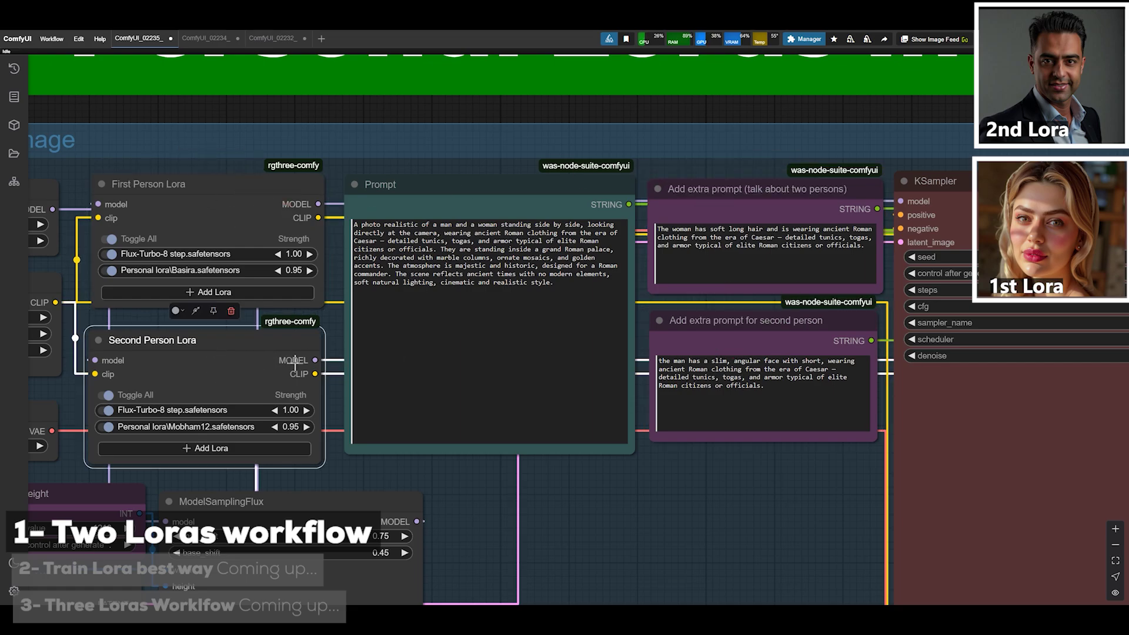
left_click(827, 264)
left_click(768, 318)
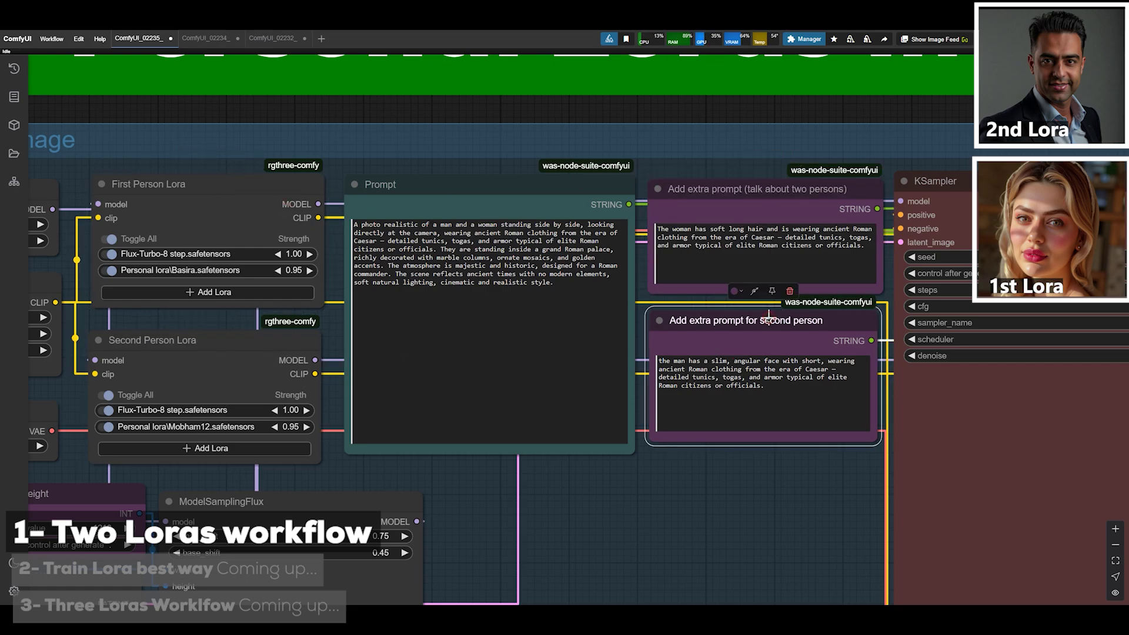
left_click(762, 210)
left_click(863, 257)
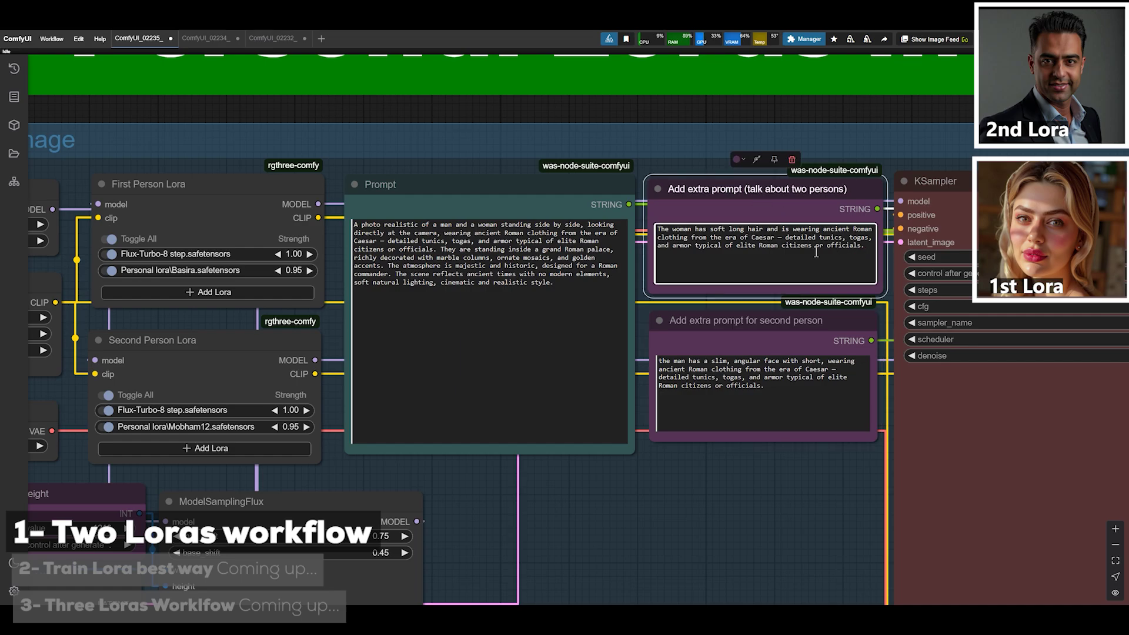
Compare the main prompt text with the woman's and the man's descriptions in the extra prompt nodes.
left_click(463, 263)
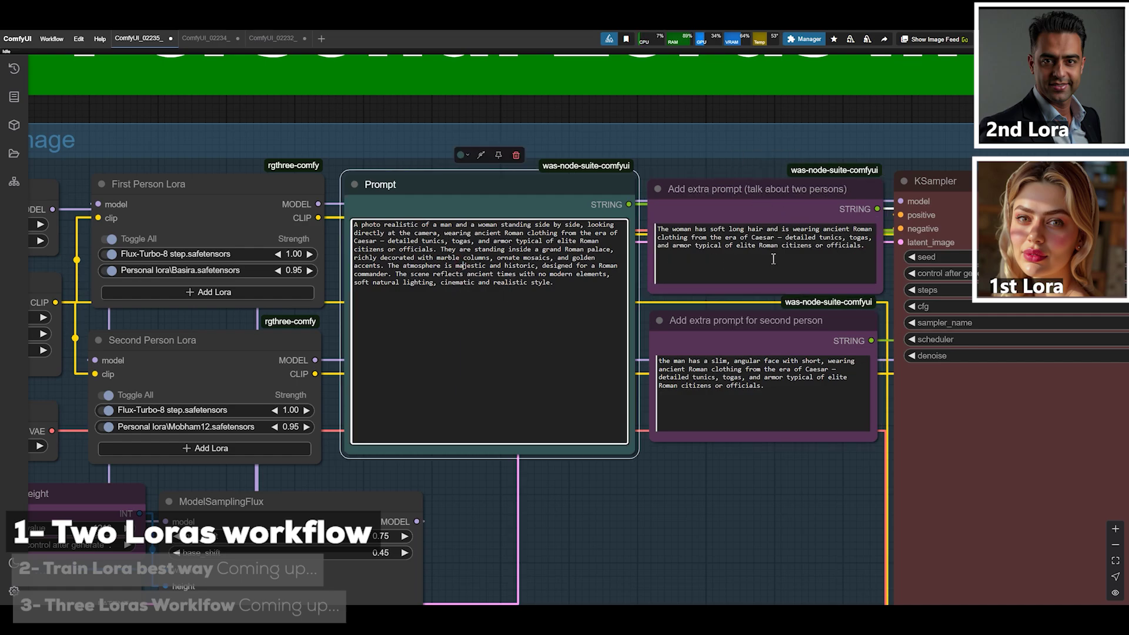
left_click_drag(873, 251, 656, 227)
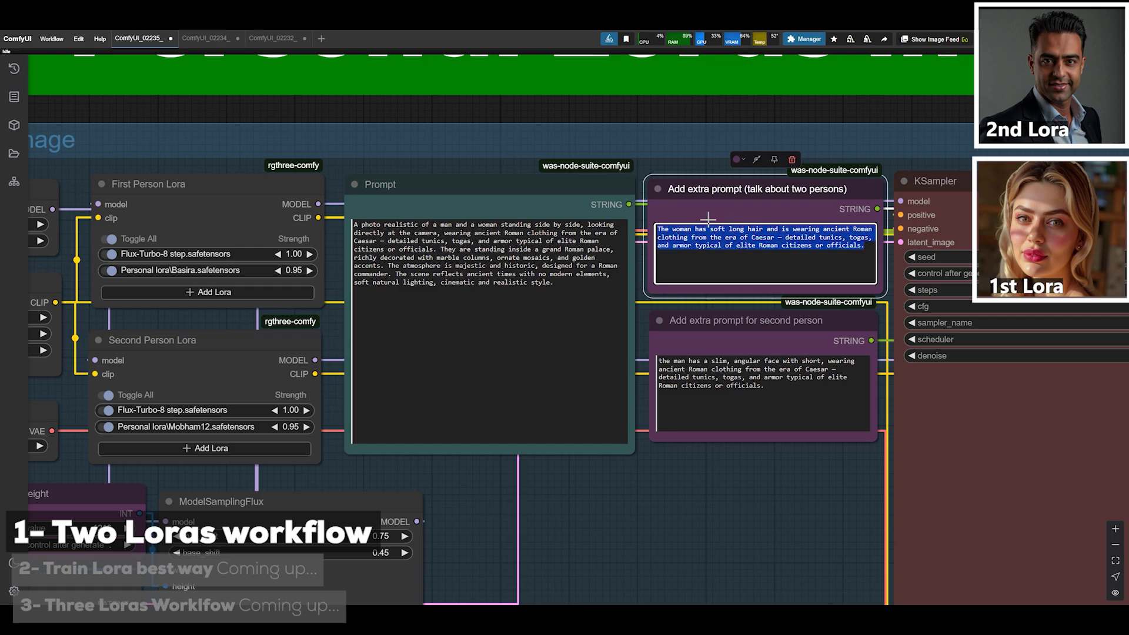
left_click(732, 230)
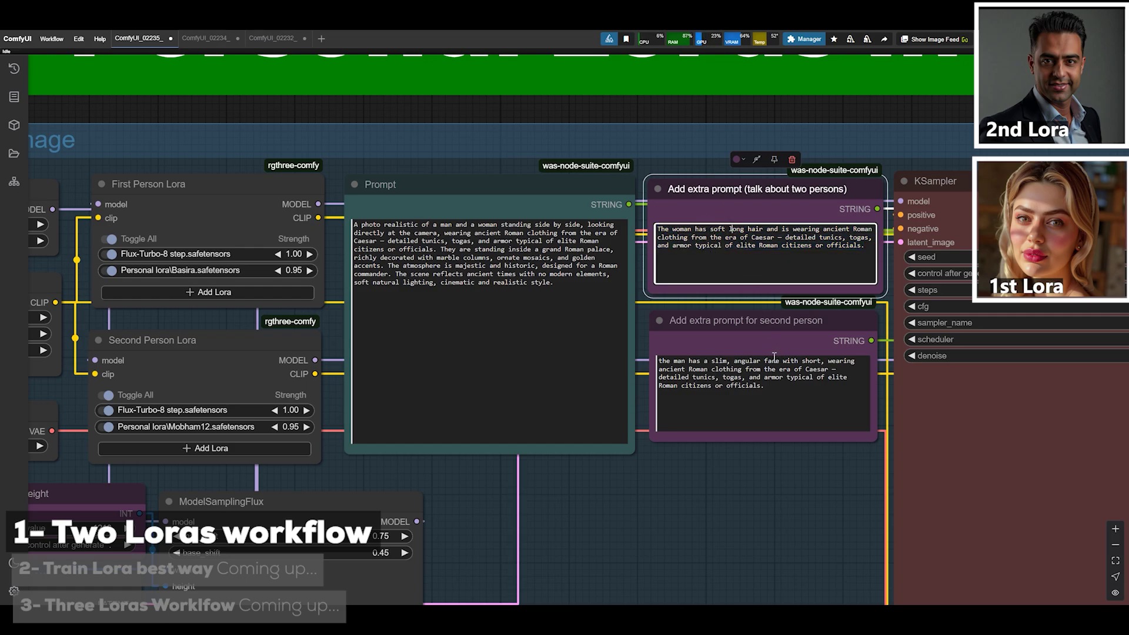
left_click(772, 374)
left_click(747, 254)
left_click(420, 223)
left_click(523, 207)
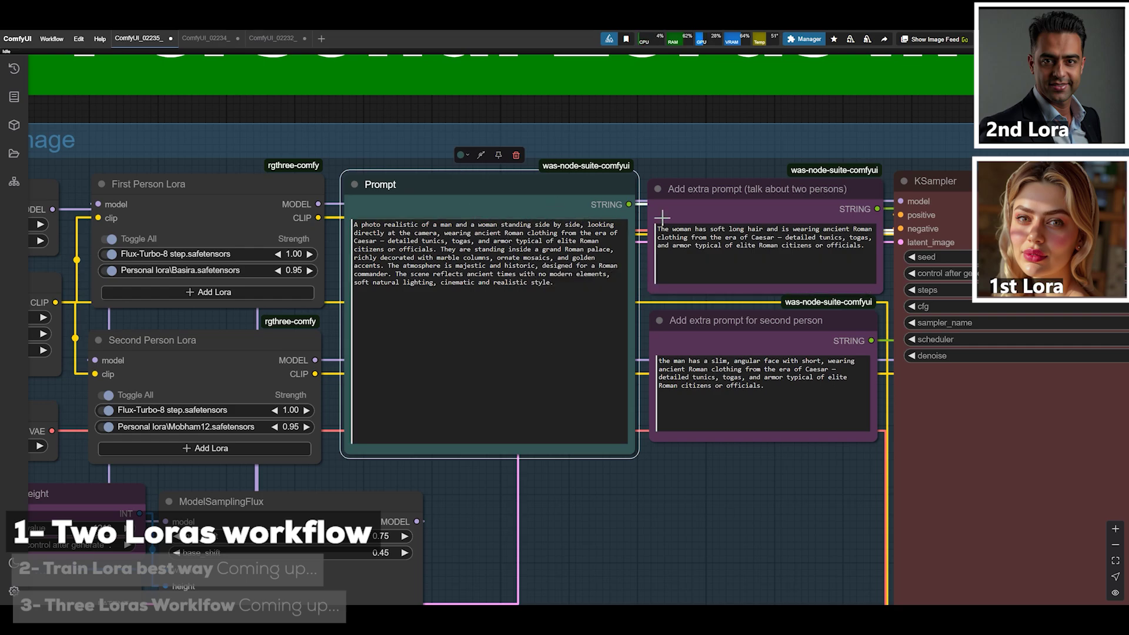
Check the KSampler's steps setting and the preview image it feeds.
scroll(768, 389, "down", 2)
left_click_drag(800, 503, 240, 297)
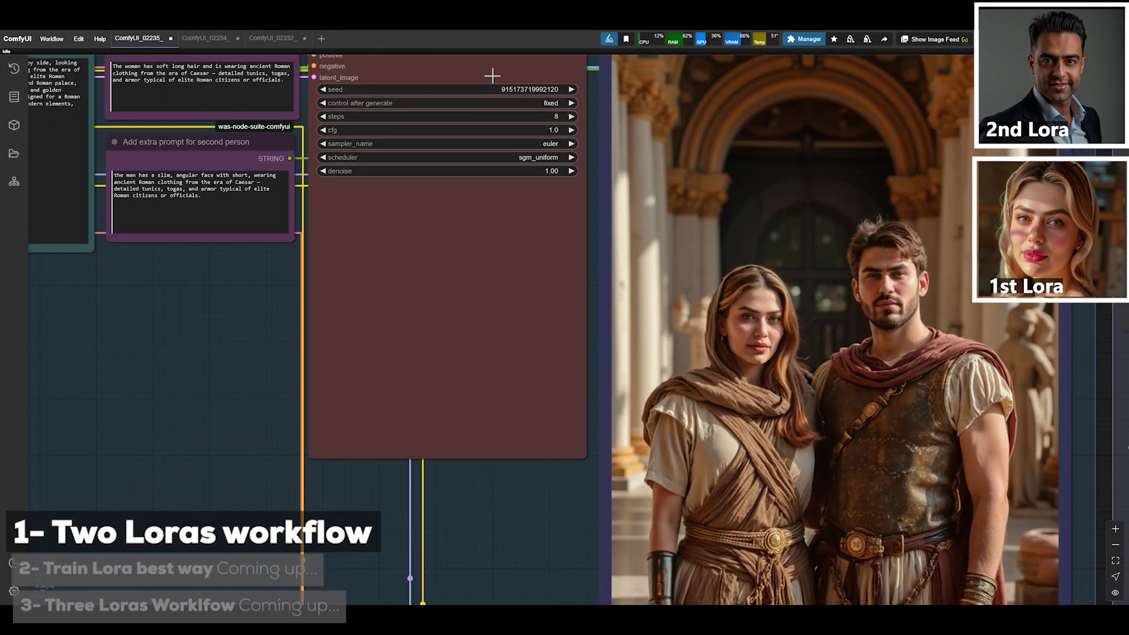
left_click(544, 117)
left_click(262, 311)
scroll(274, 317, "down", 5)
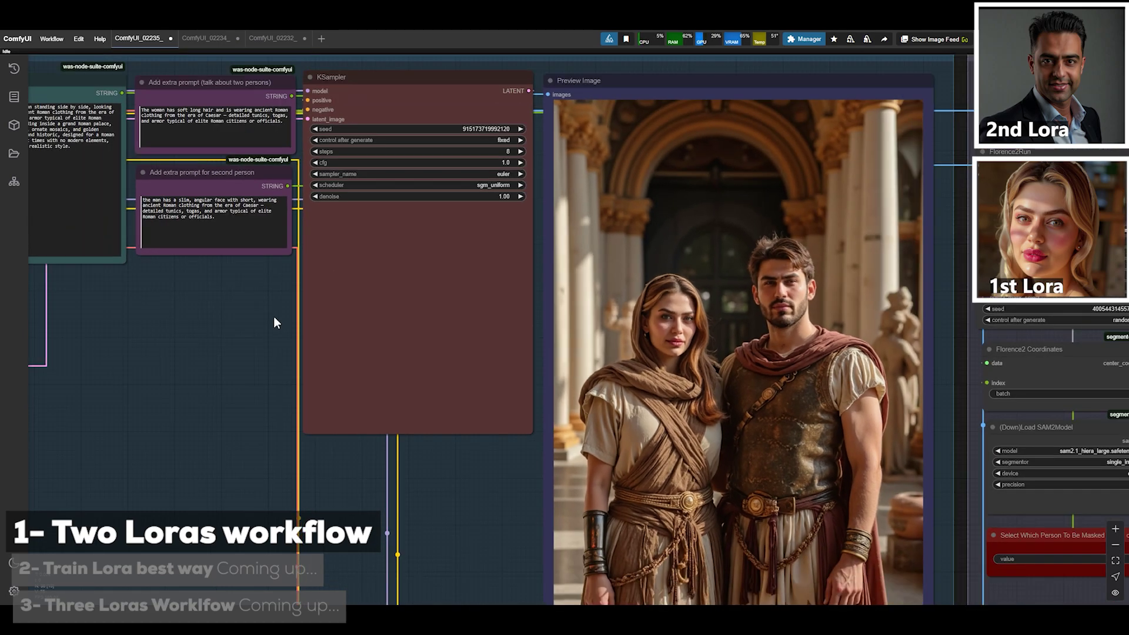
View the whole Models and First Image group and its first generated preview image.
scroll(274, 321, "down", 3)
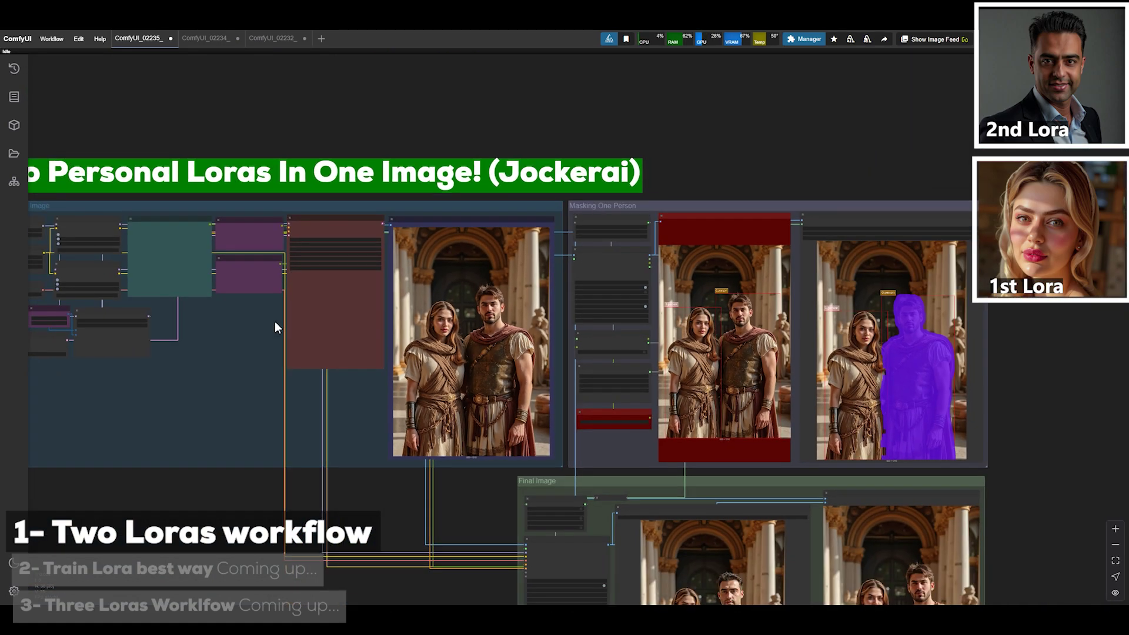
left_click(256, 207)
left_click_drag(216, 517, 309, 517)
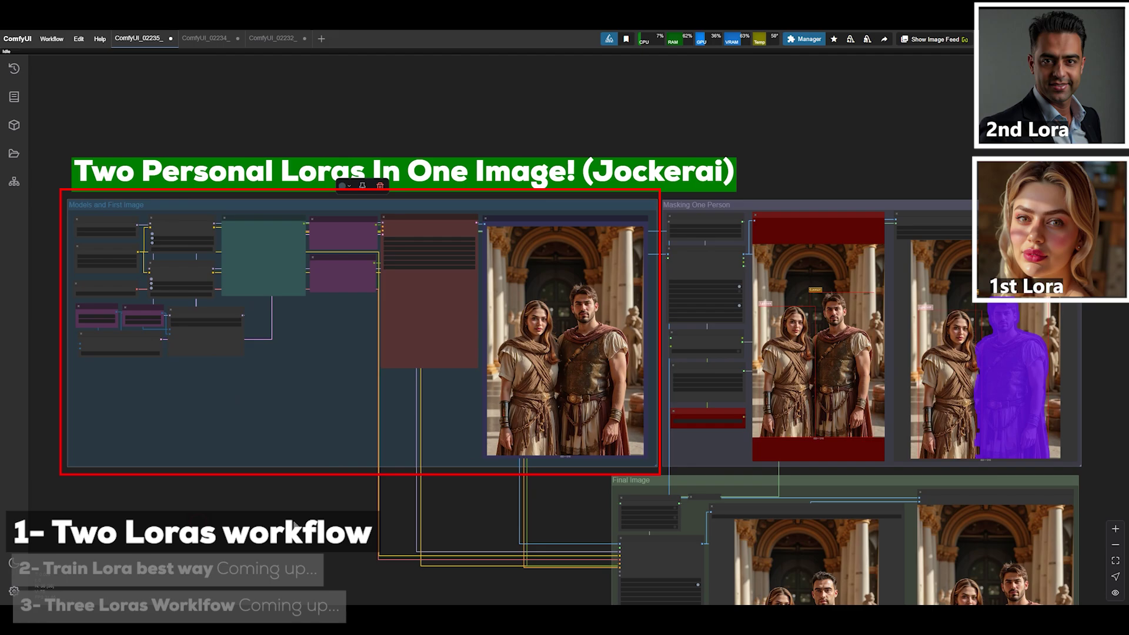
left_click(568, 311)
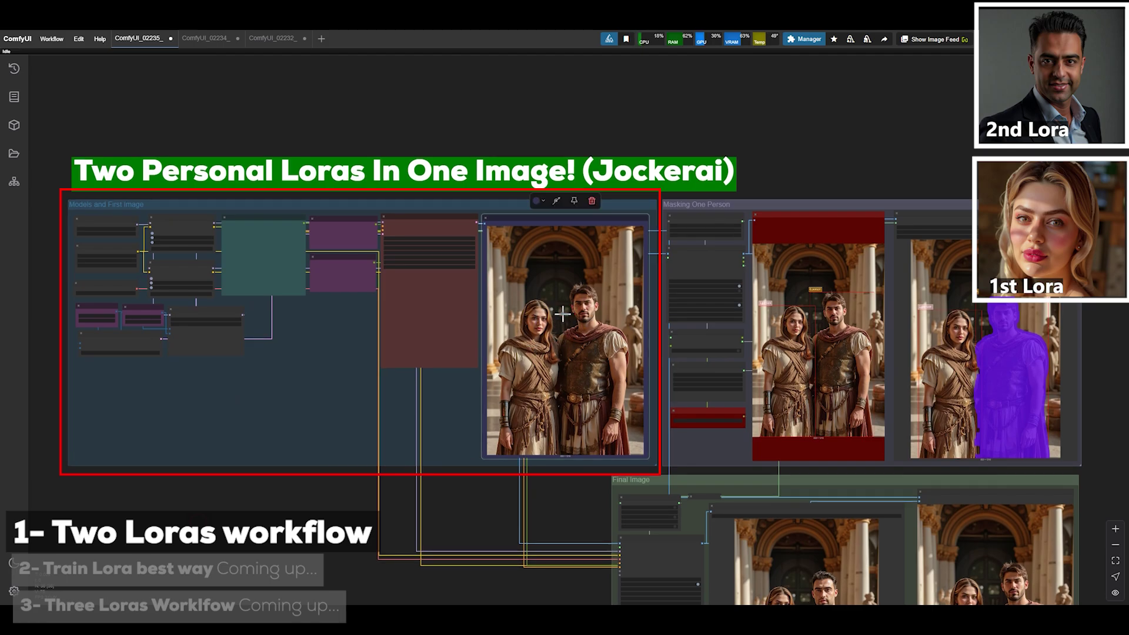
Inspect the first generated preview image and the overall layout of the Masking One Person group.
scroll(570, 317, "up", 9)
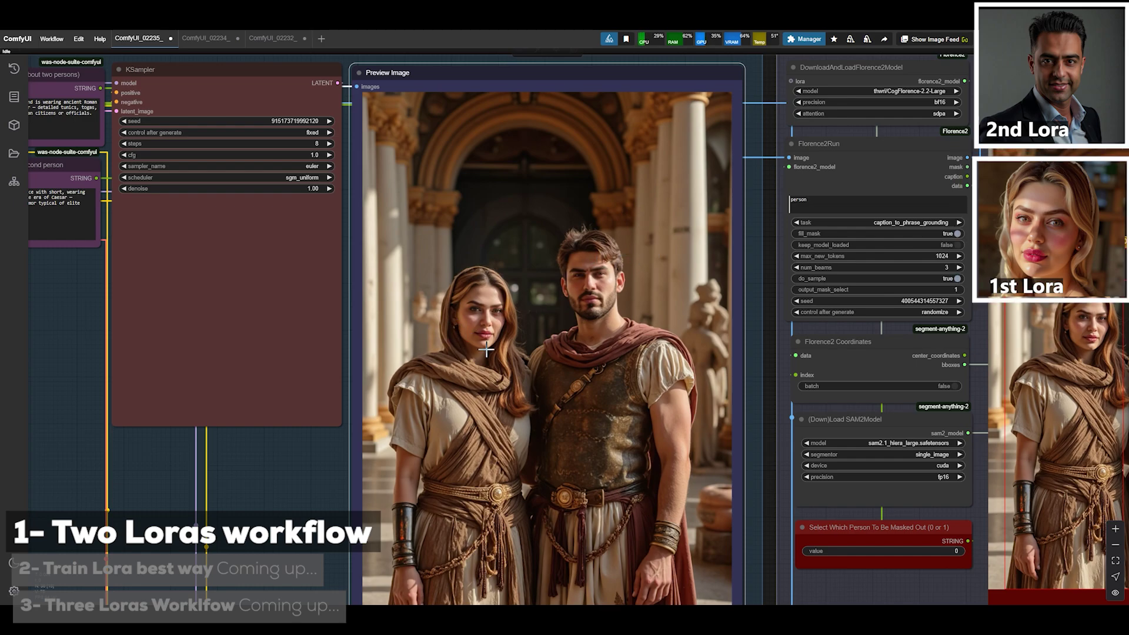
scroll(486, 349, "down", 5)
left_click_drag(924, 126, 545, 113)
left_click(532, 144)
scroll(802, 393, "up", 2)
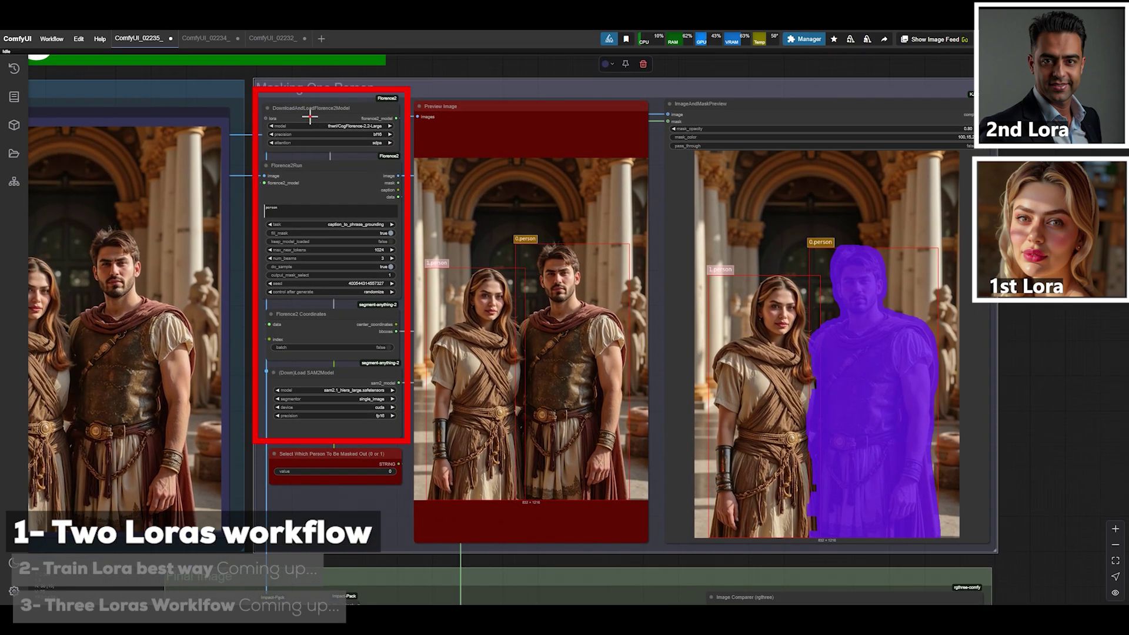
Examine the Florence2 model loader, Florence2Run, Florence2 Coordinates and SAM2 model nodes in the Masking One Person group.
left_click(310, 117)
left_click(318, 176)
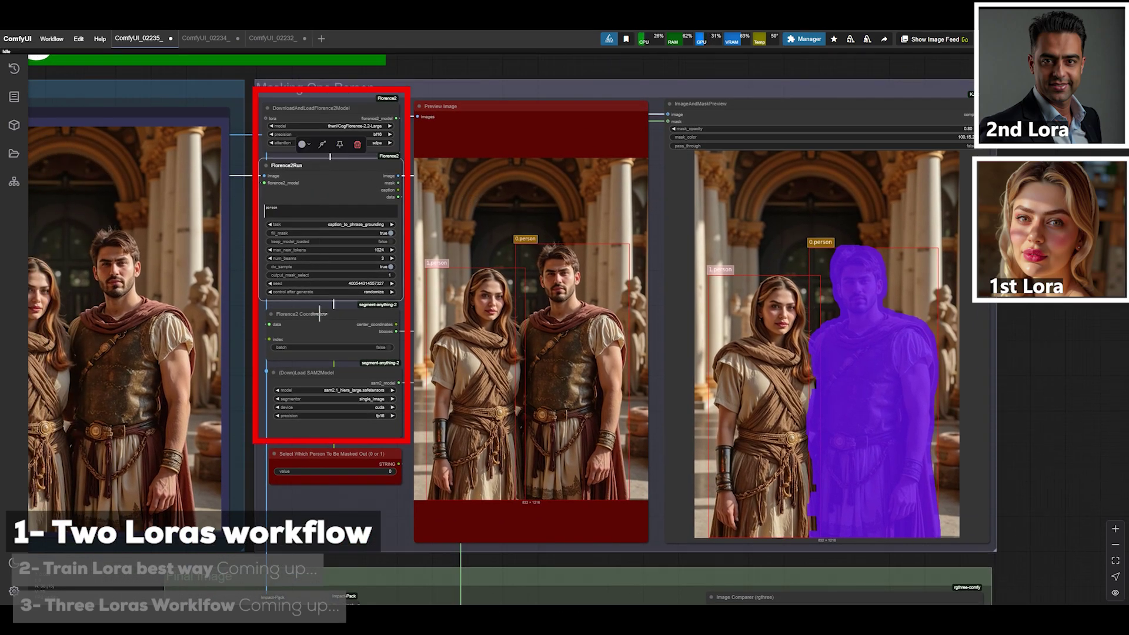
left_click(320, 314)
left_click(332, 377)
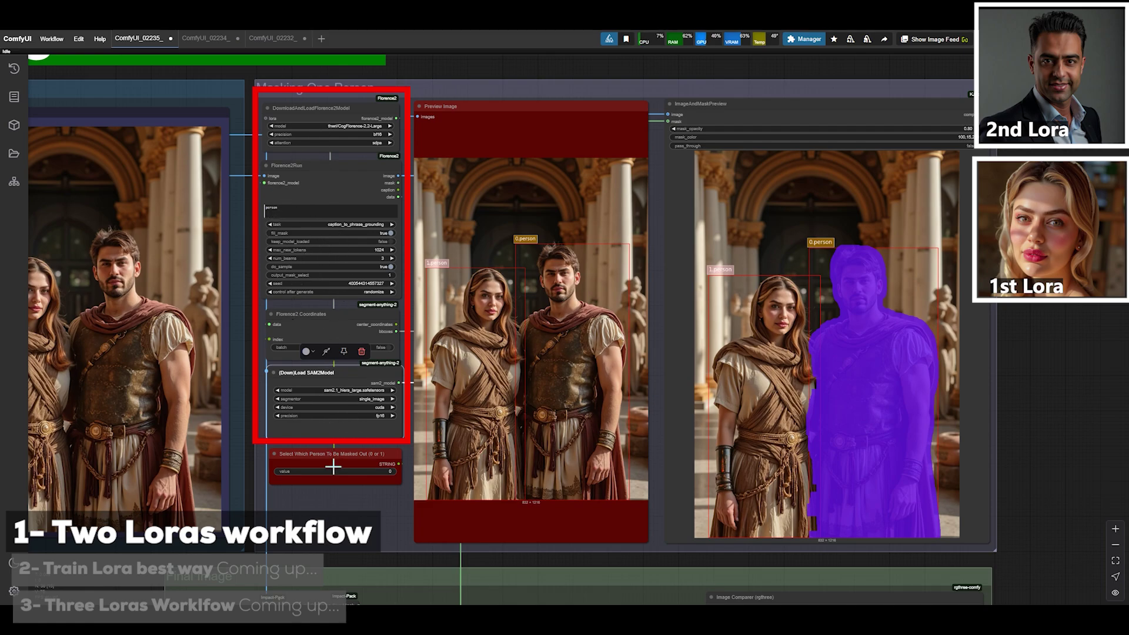
left_click(338, 117)
left_click(332, 178)
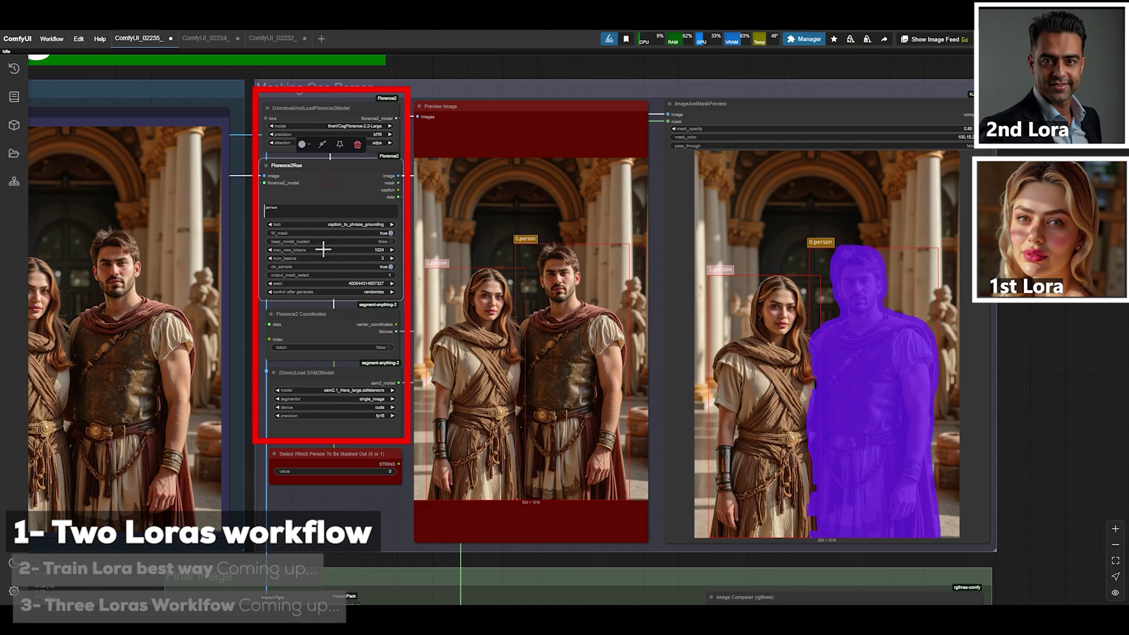
left_click(309, 324)
left_click(307, 376)
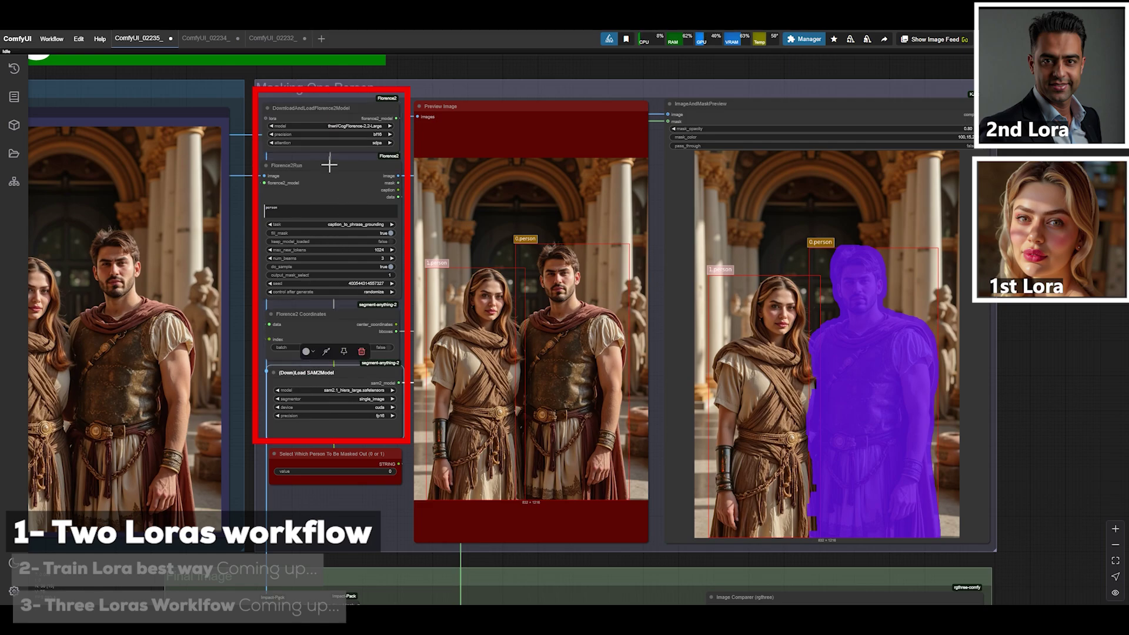
left_click(319, 118)
left_click(325, 372)
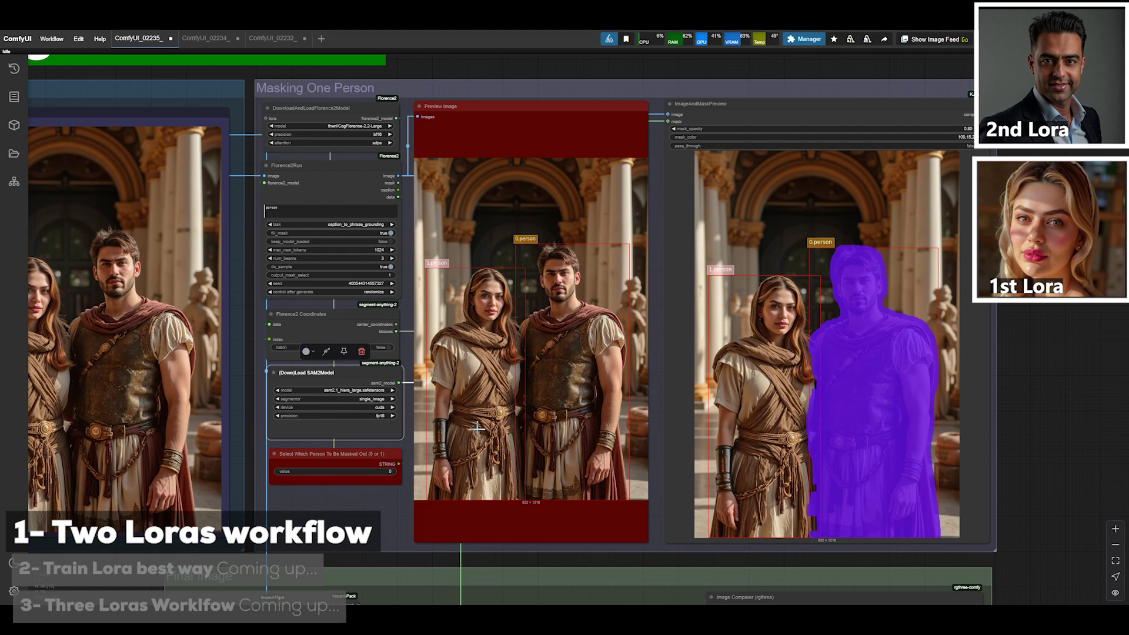
Compare the Select Which Person To Be Masked Out node with the numbered person boxes in the red preview node.
scroll(375, 490, "up", 1)
left_click_drag(368, 494, 349, 519)
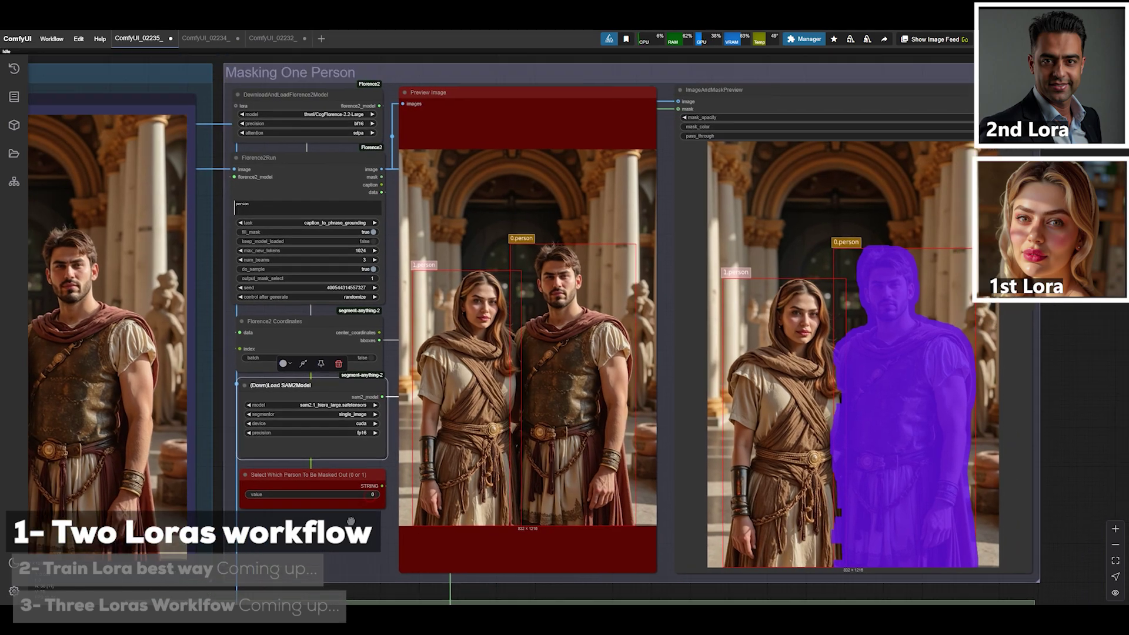
left_click(337, 479)
left_click_drag(318, 479, 317, 481)
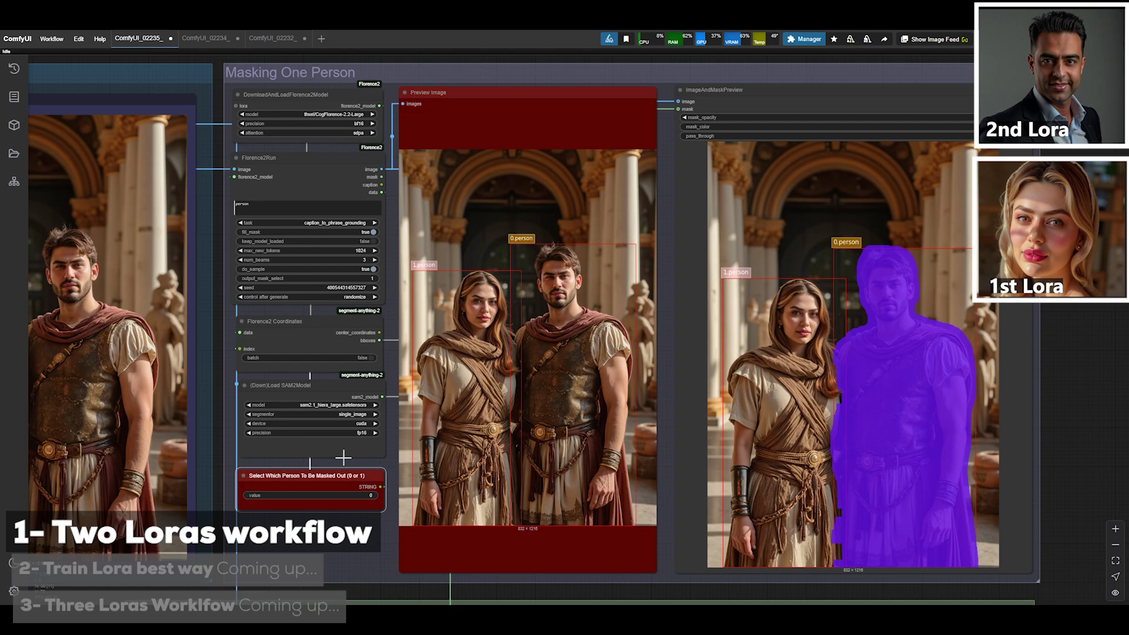
left_click(445, 94)
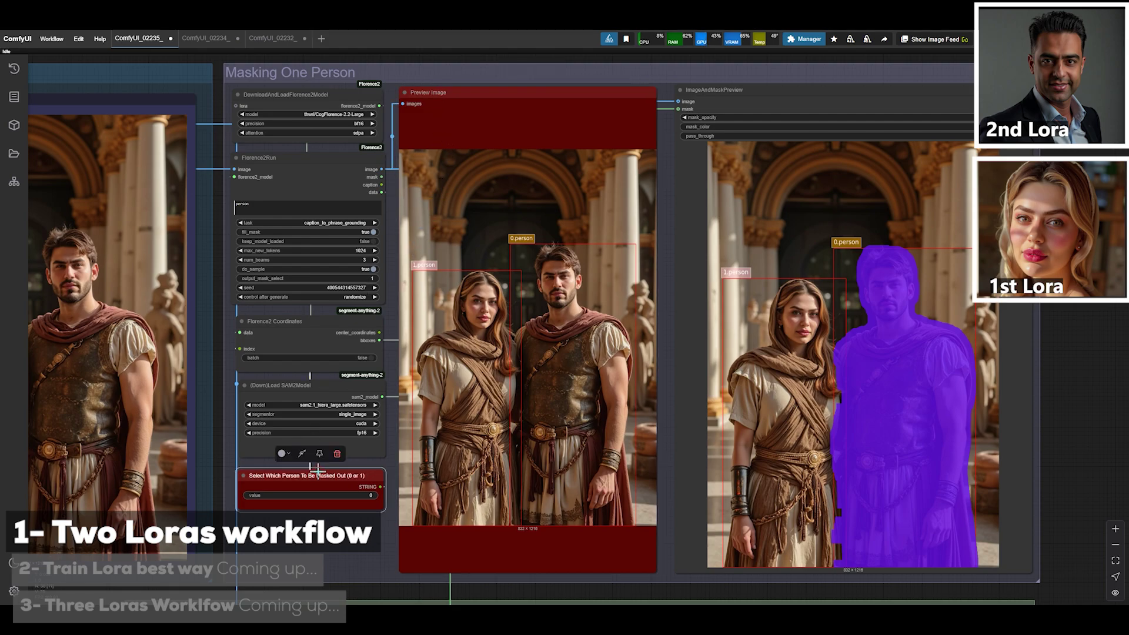
scroll(463, 358, "up", 3)
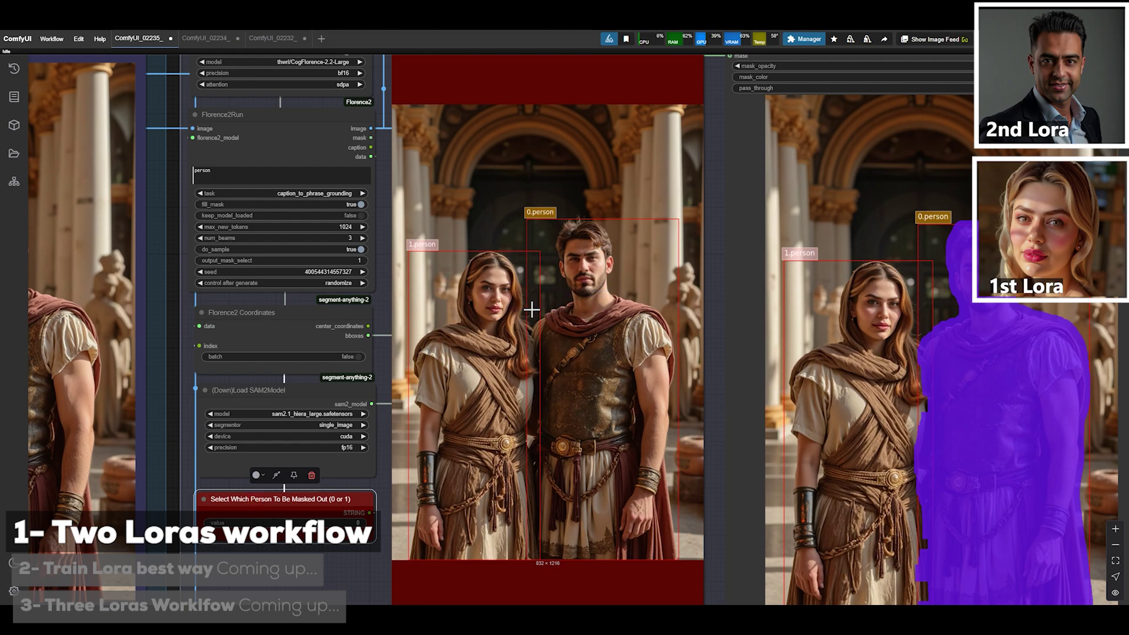
Try 1 as the Select Which Person To Be Masked Out value, and restore it to 0.
left_click_drag(307, 546, 227, 490)
left_click(268, 468)
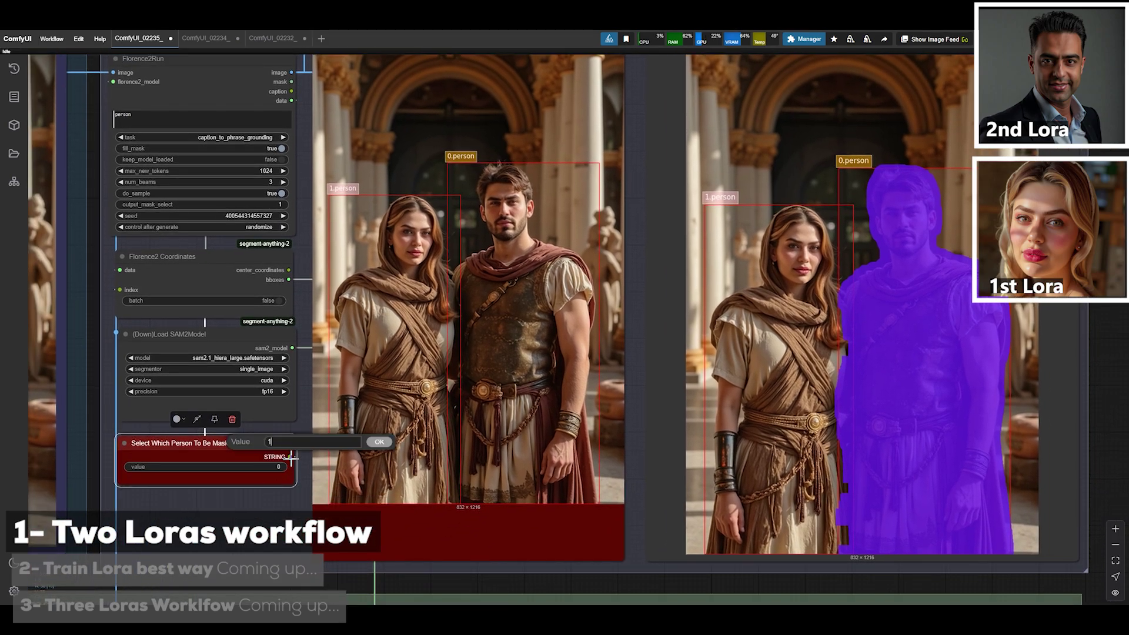
key("Return")
left_click(252, 464)
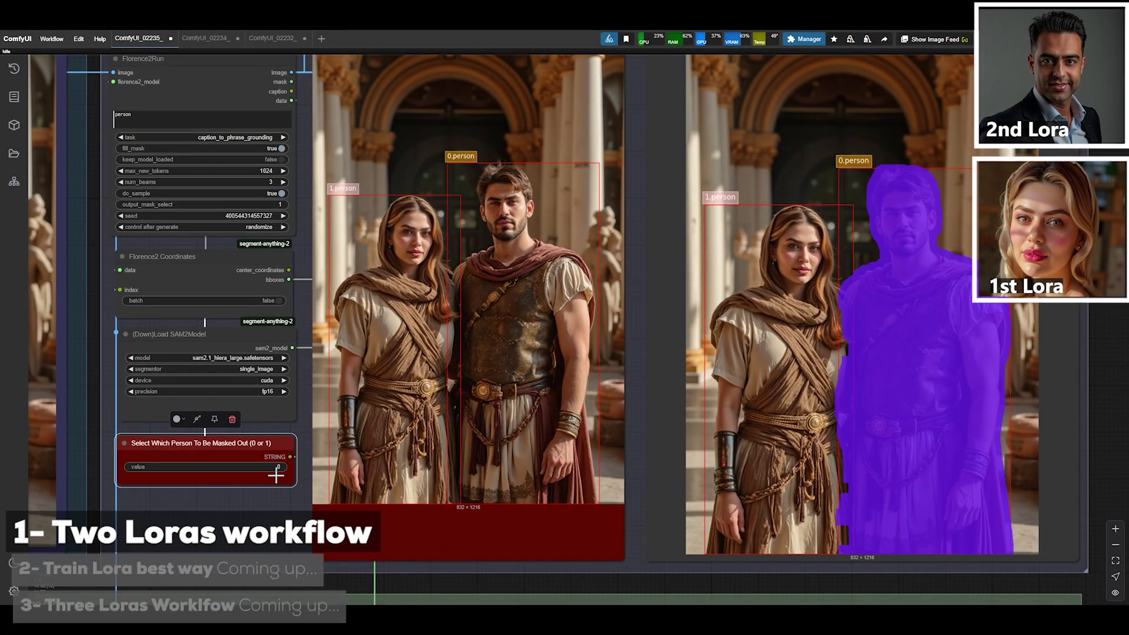
left_click(260, 467)
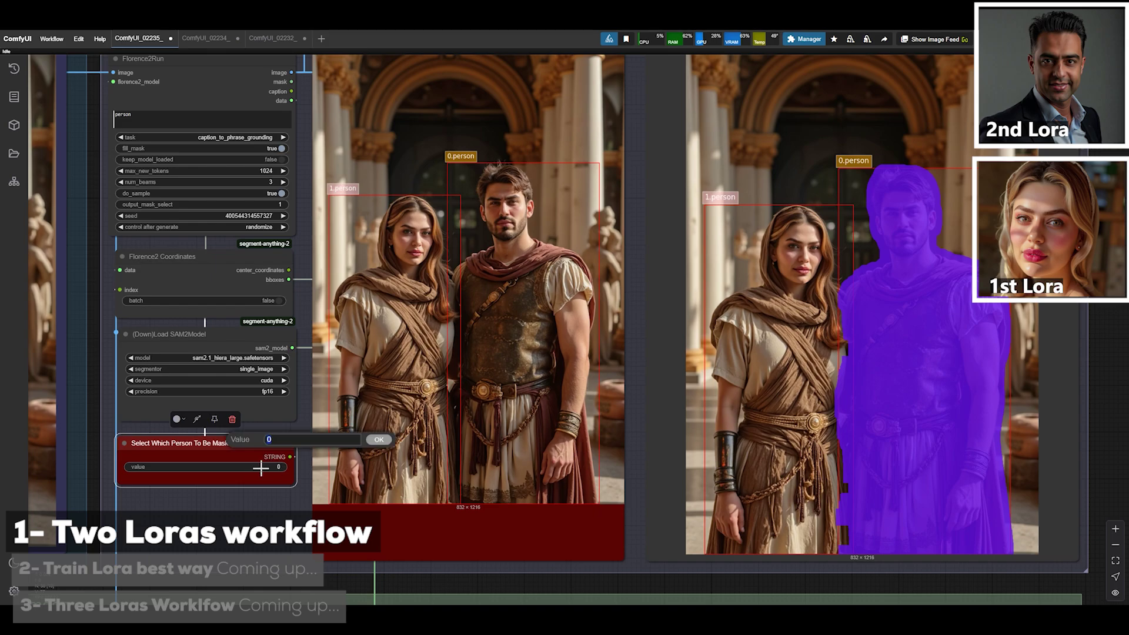
left_click(378, 440)
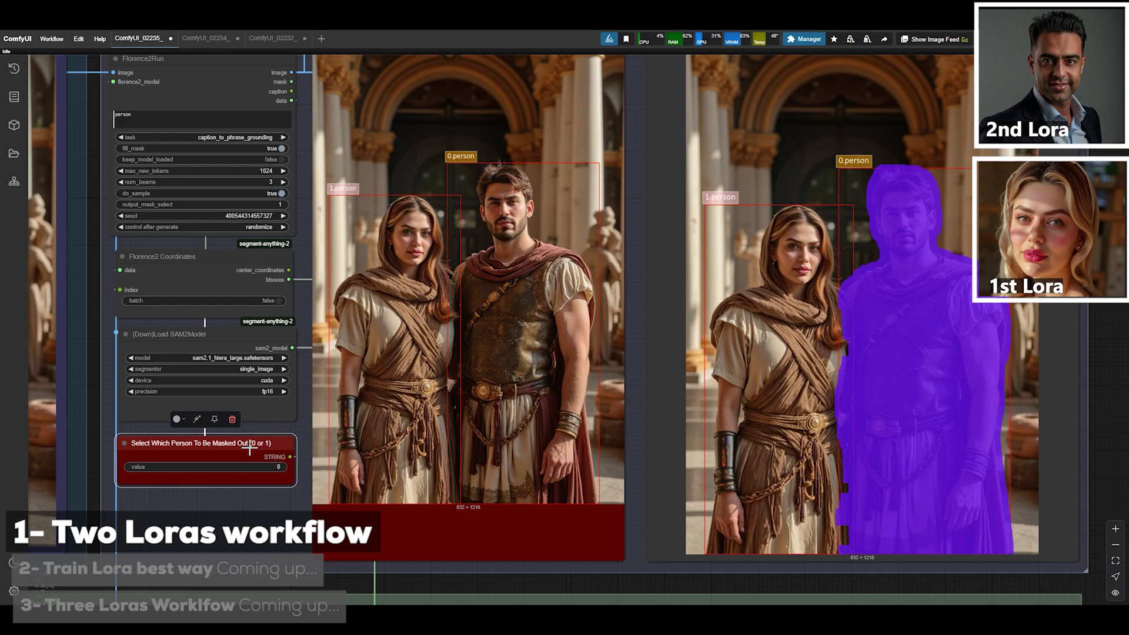
Compare the first image with the numbered person preview and the mask preview of the man.
scroll(274, 522, "down", 3)
left_click_drag(274, 521, 413, 481)
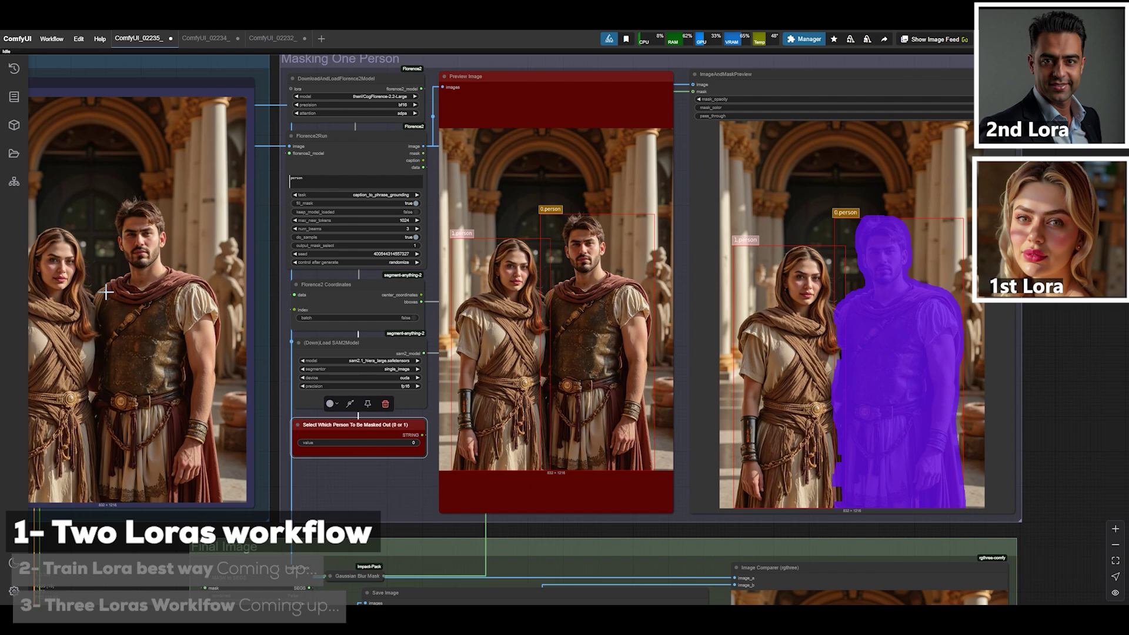
left_click_drag(272, 491, 119, 516)
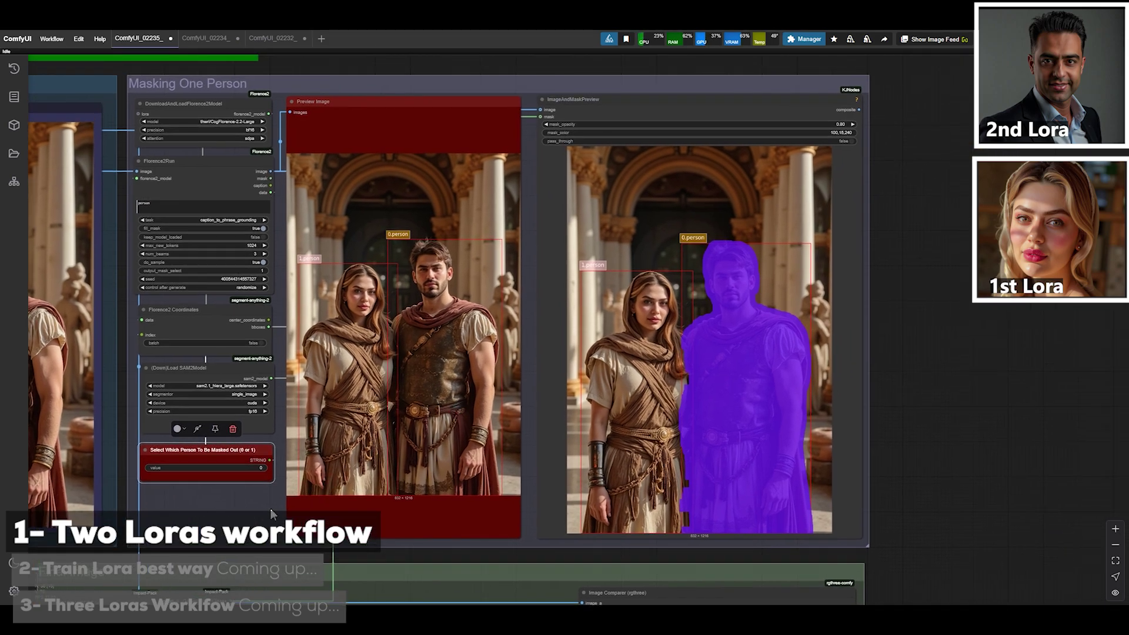
scroll(725, 398, "up", 3)
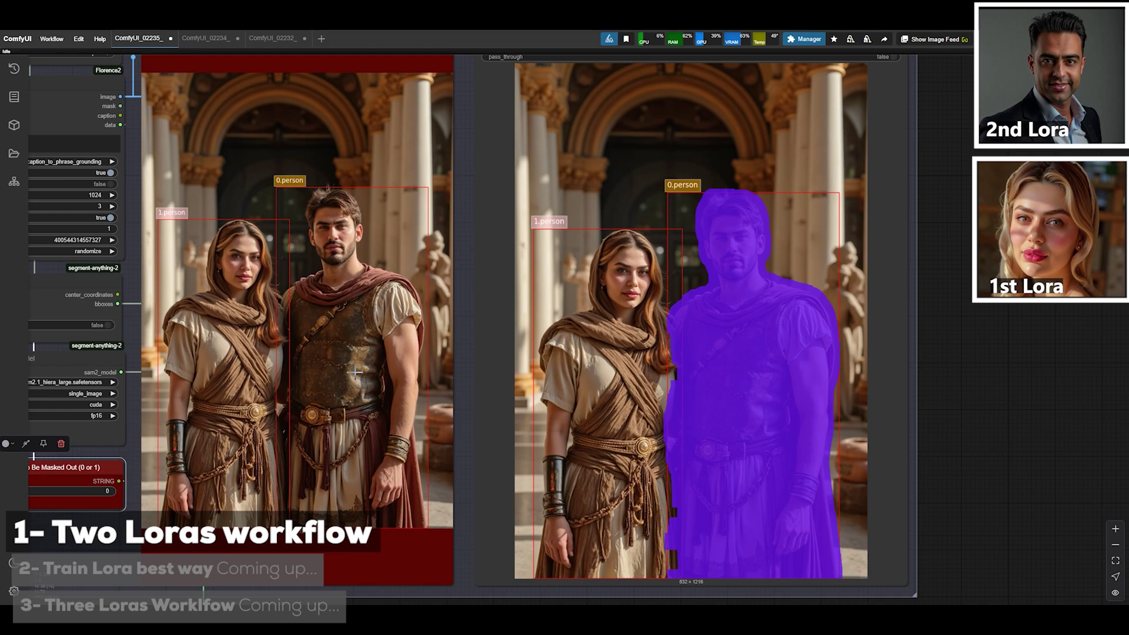
scroll(354, 228, "down", 5)
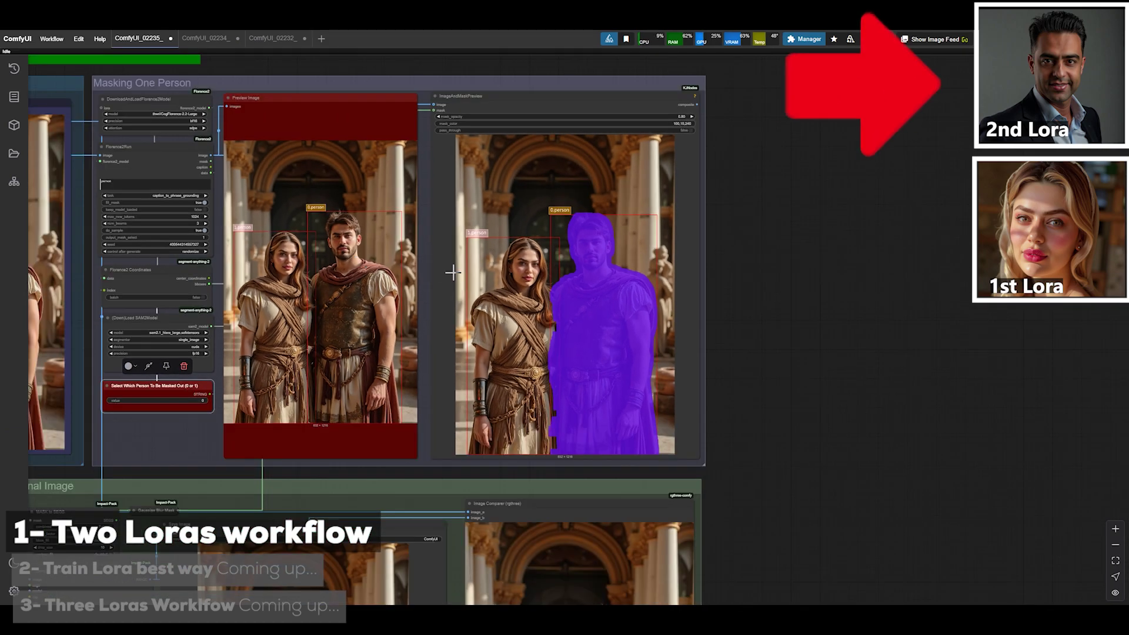
Match the Second Person Lora node with the man covered by the mask in the mask preview.
left_click_drag(142, 423, 921, 501)
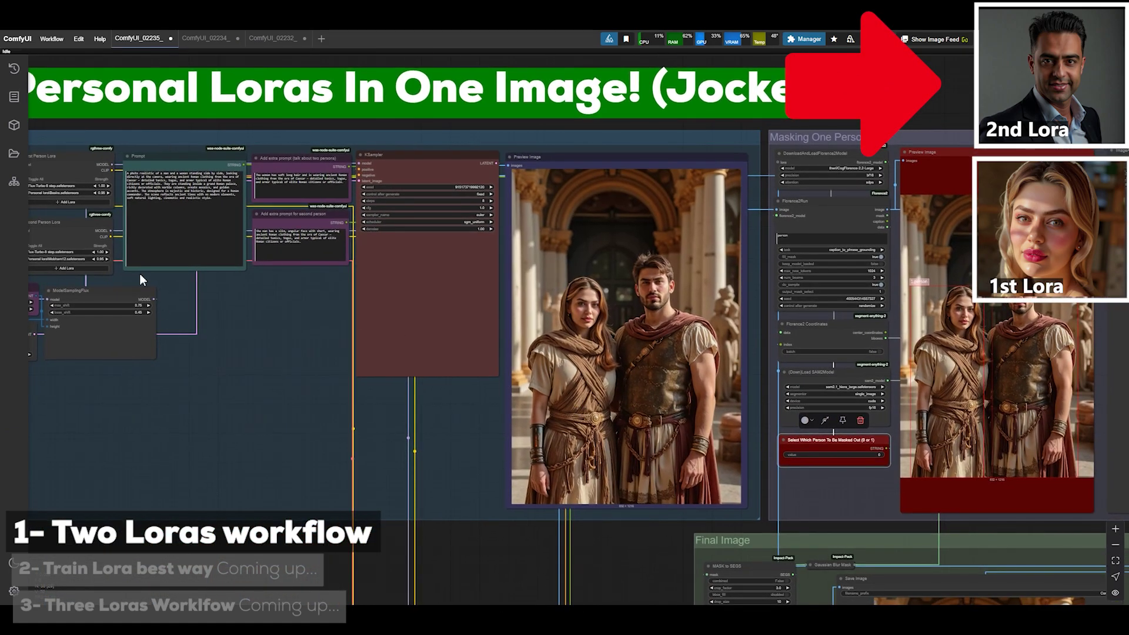
left_click_drag(238, 343, 370, 347)
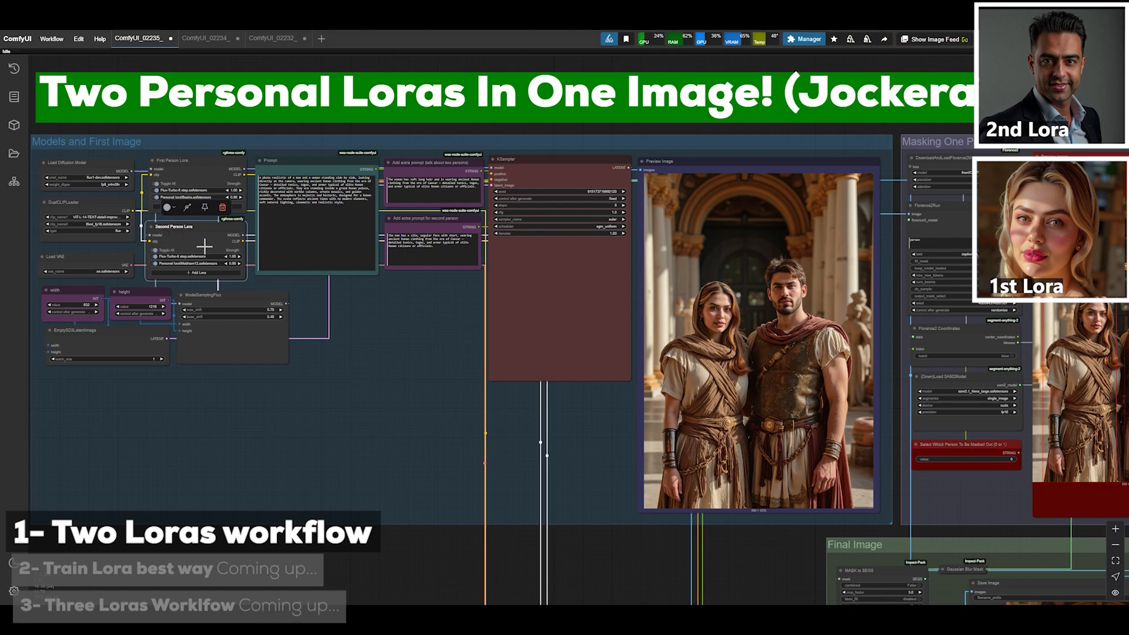
left_click_drag(572, 485, 16, 434)
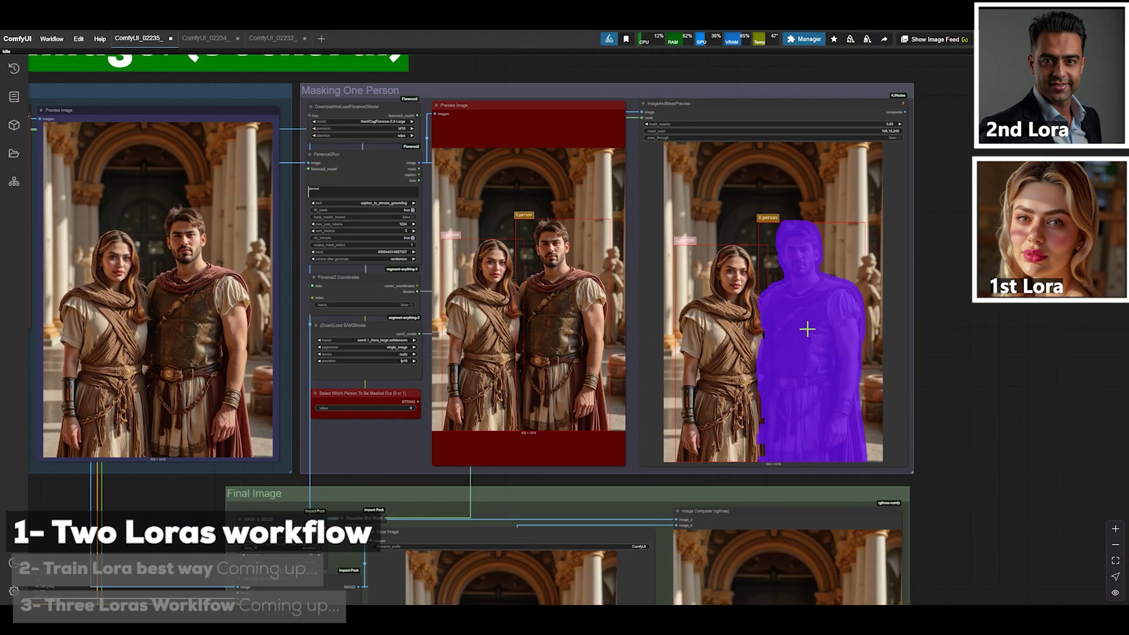
scroll(922, 355, "up", 4)
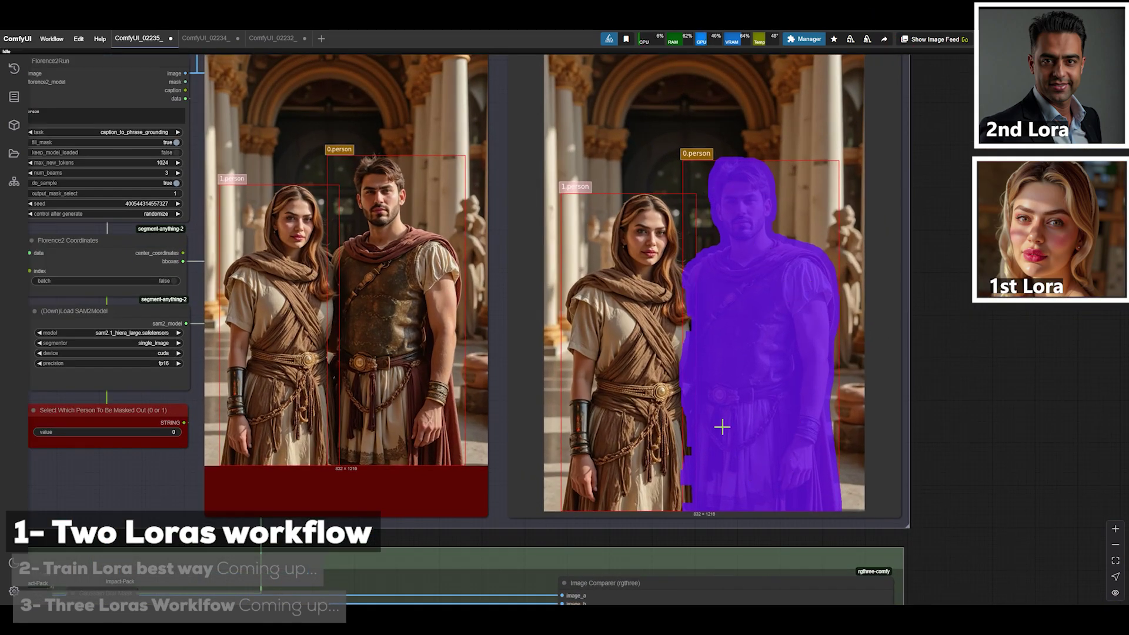
scroll(744, 282, "down", 3)
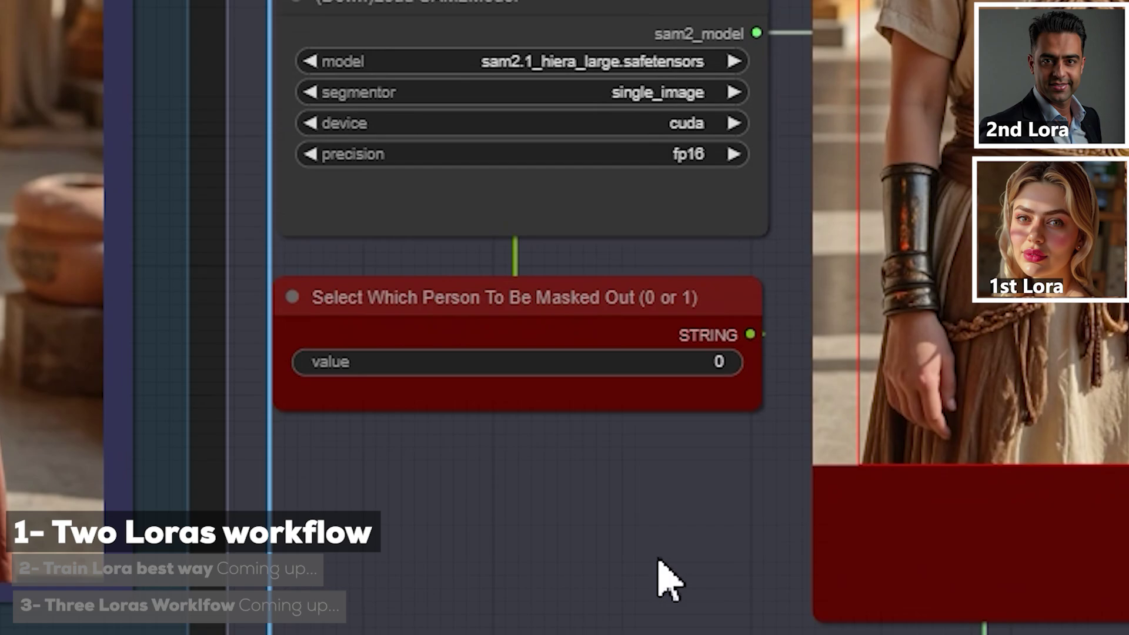
Set the value of the Select Which Person To Be Masked Out node to 1.
left_click(622, 324)
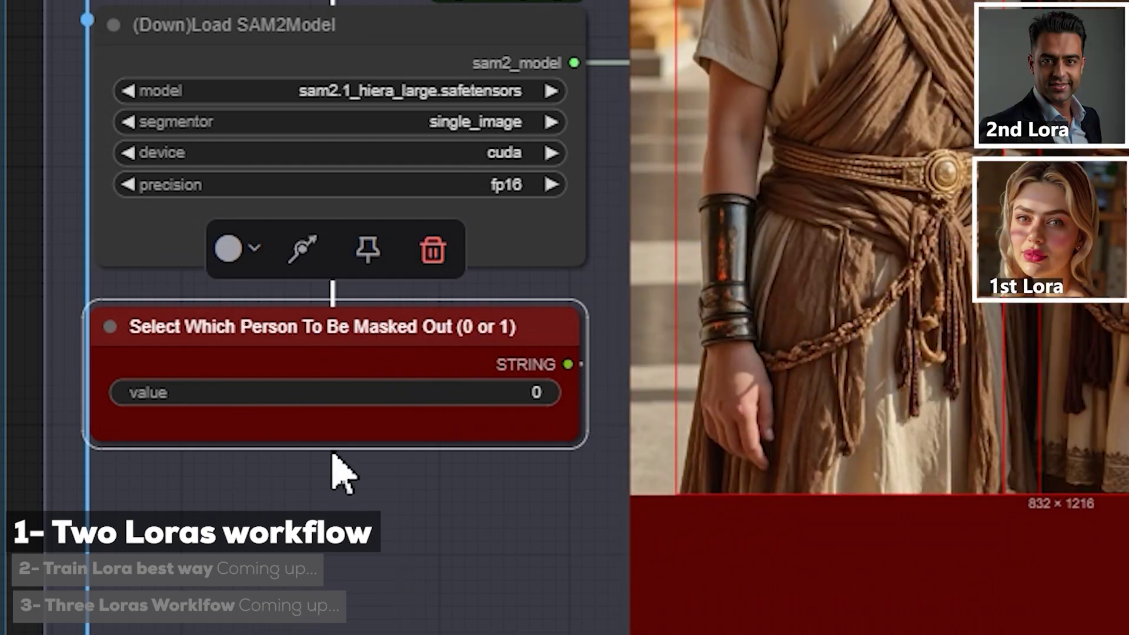
left_click_drag(340, 467, 426, 538)
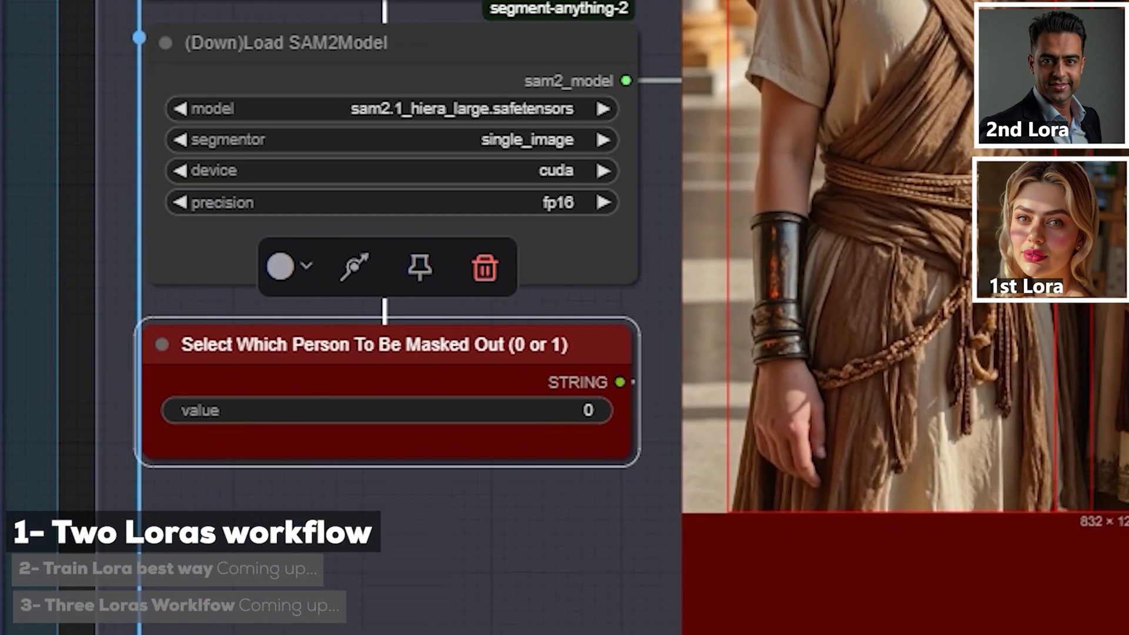
left_click(585, 410)
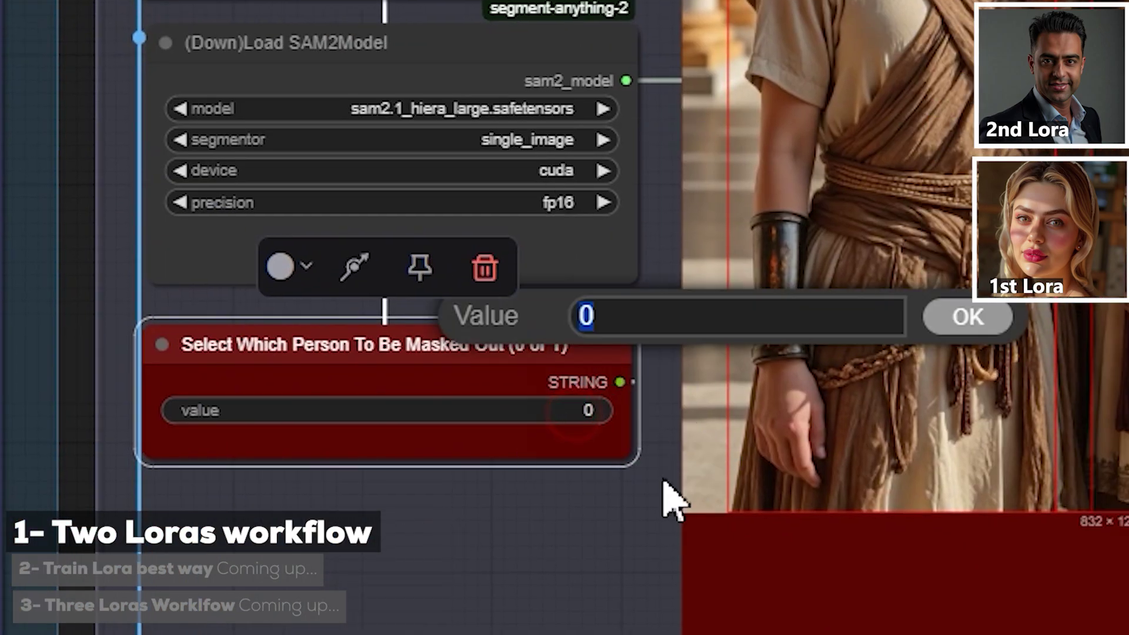
type("1")
key("Return")
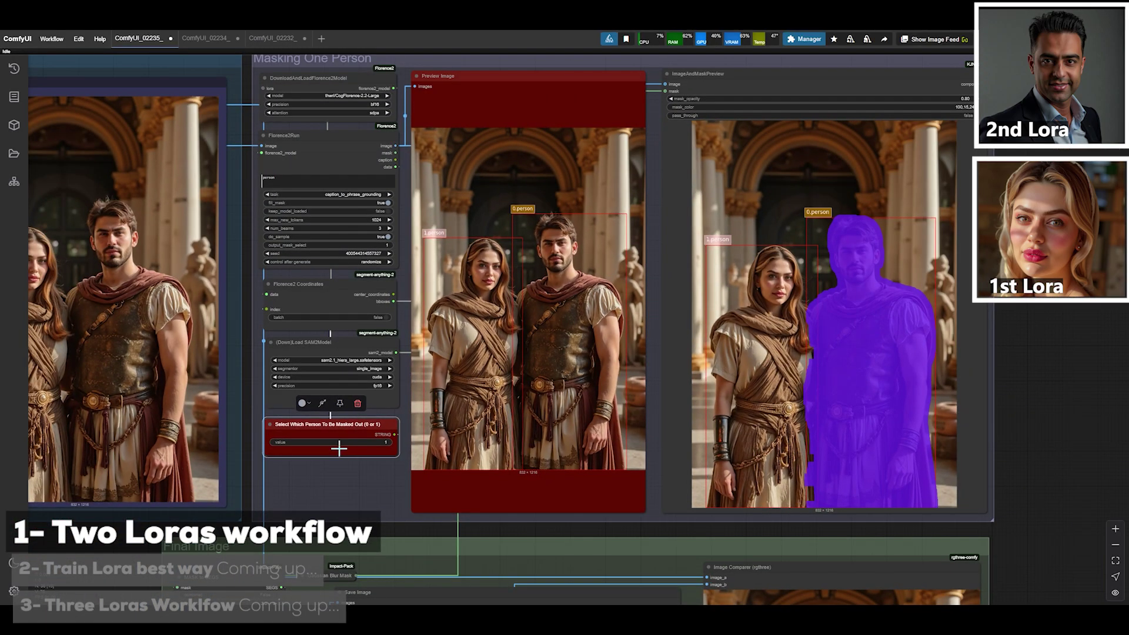
Set the Select Which Person To Be Masked Out value back to 0 and deselect the node.
left_click(360, 442)
type("0")
key("Return")
left_click(376, 474)
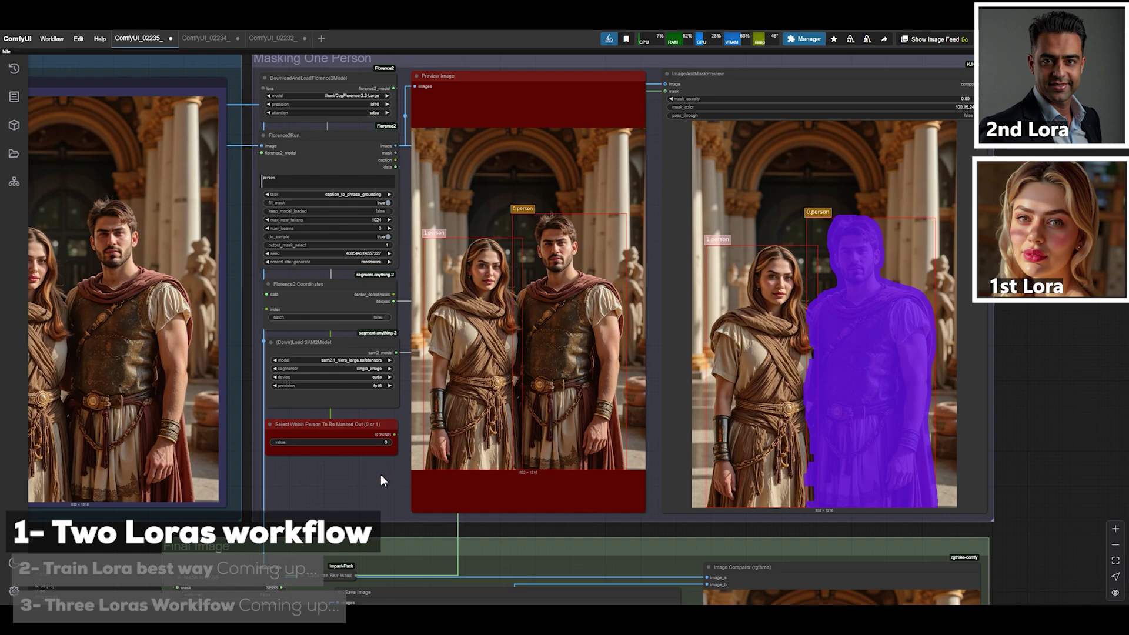
Review the mask preview and the main prompt text describing the man and woman standing side by side.
scroll(379, 474, "down", 1)
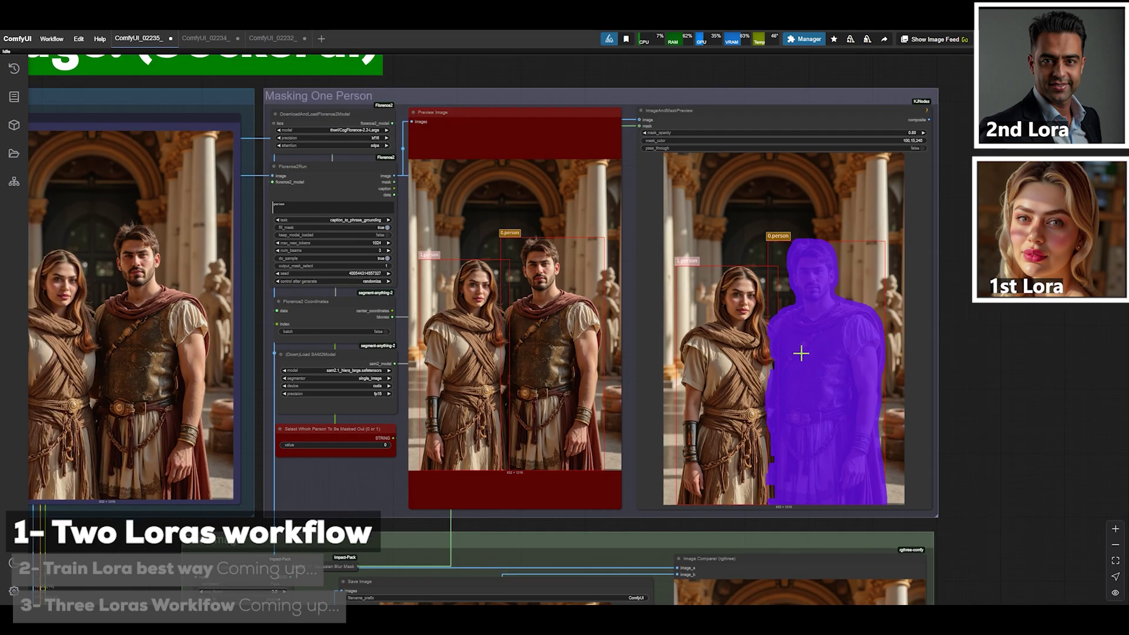
left_click_drag(297, 496, 338, 496)
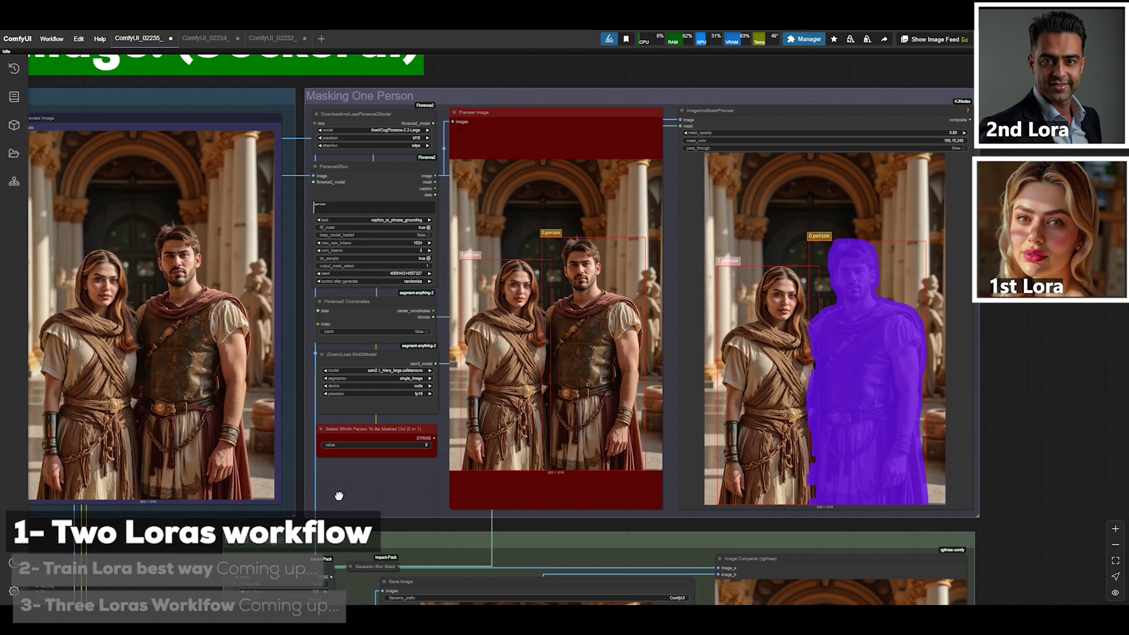
left_click_drag(506, 497, 1083, 497)
left_click_drag(380, 436, 601, 537)
scroll(357, 429, "up", 6)
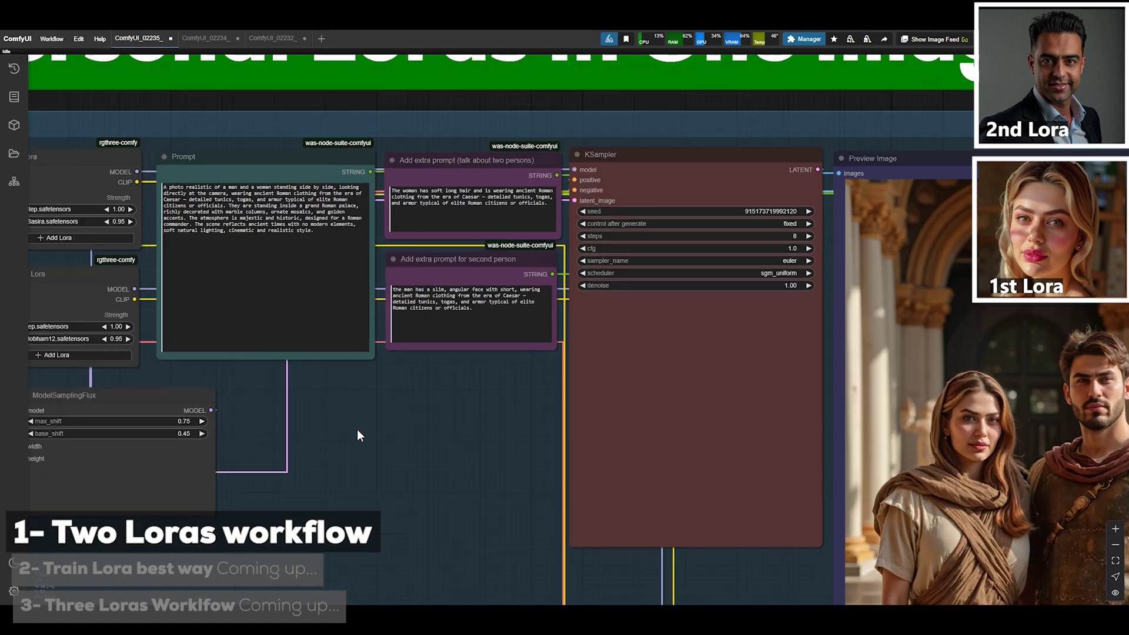
left_click(321, 212)
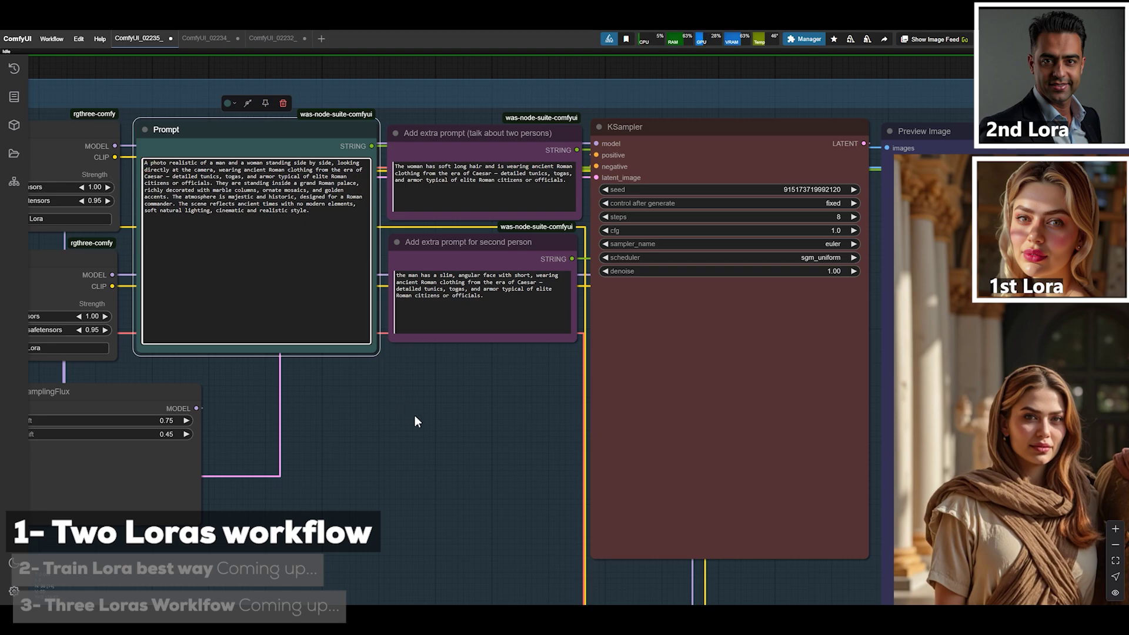
Follow the workflow from the extra prompts and KSampler through the first preview image to the masking group.
scroll(488, 494, "down", 1)
left_click_drag(516, 528, 211, 426)
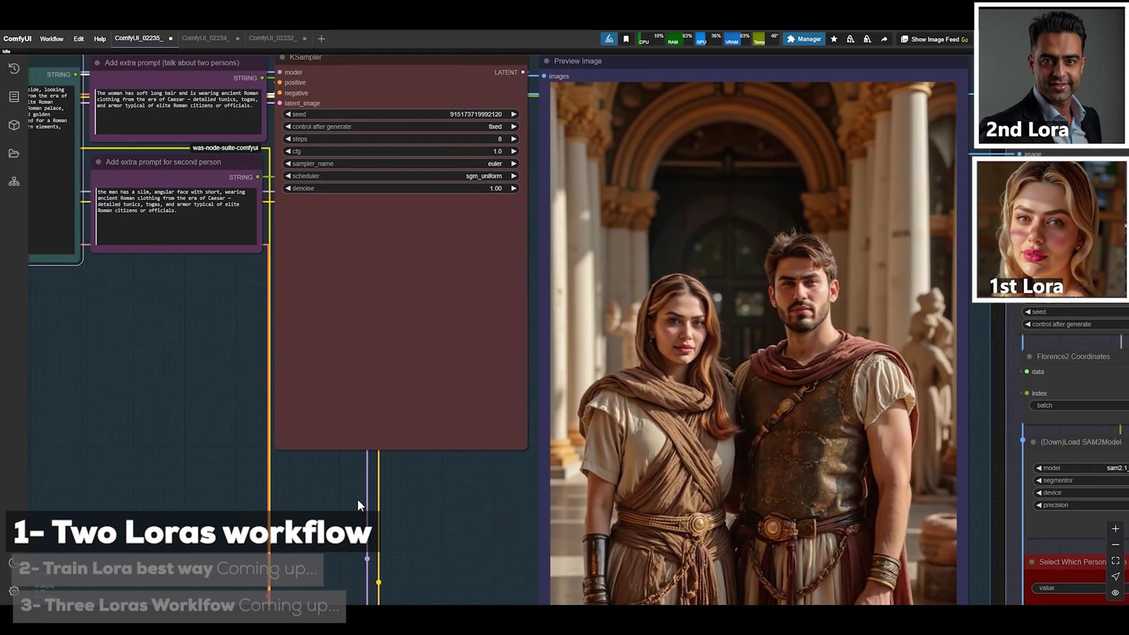
scroll(371, 507, "down", 3)
scroll(406, 543, "down", 1)
left_click_drag(423, 546, 148, 392)
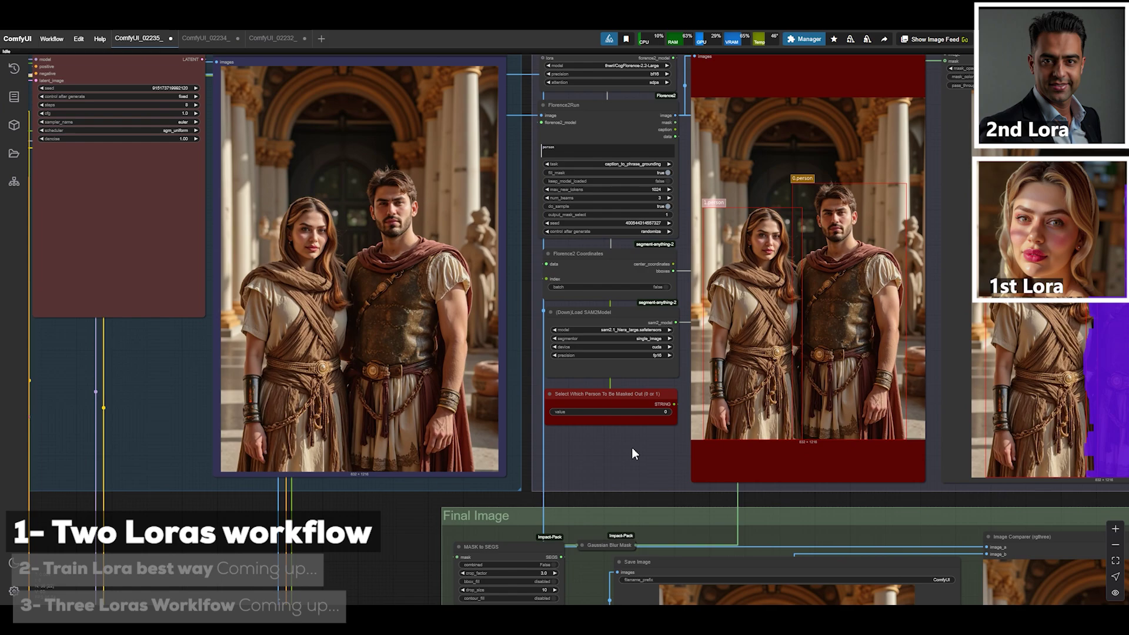
Match the First and Second Person Lora nodes with the two extra prompt nodes in the Models and First Image group.
left_click_drag(632, 455, 898, 518)
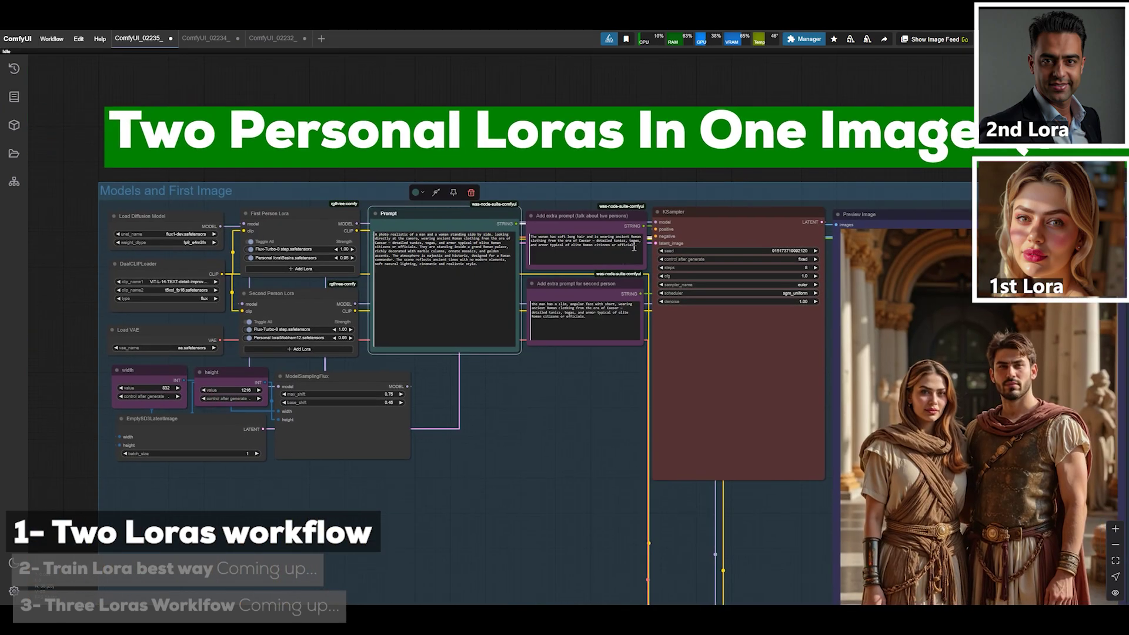
left_click(602, 216)
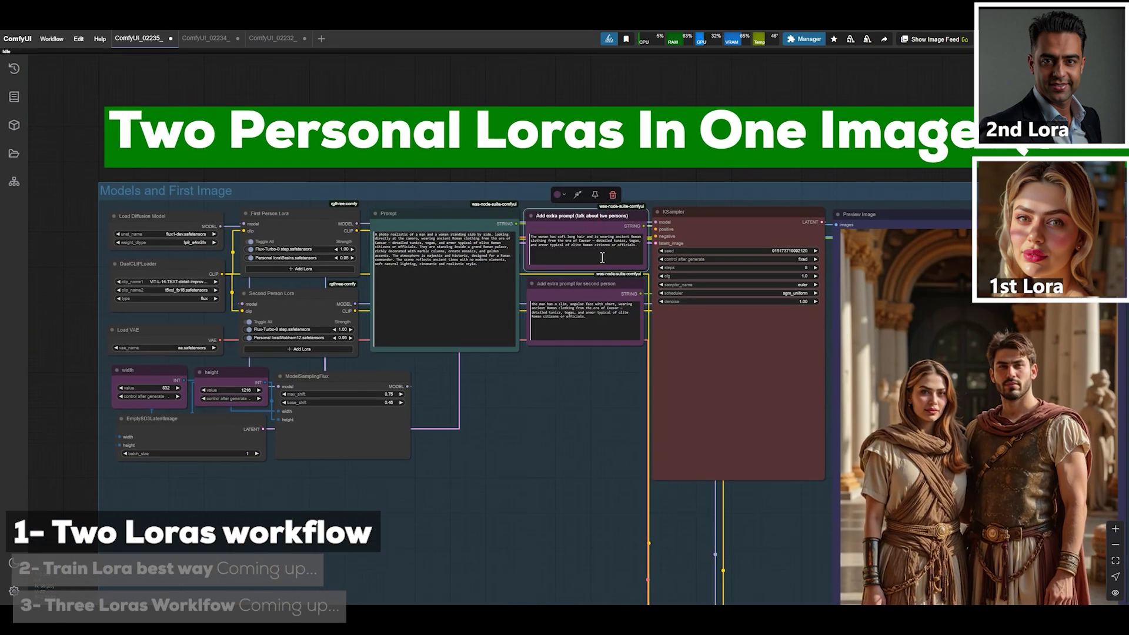
left_click(590, 295)
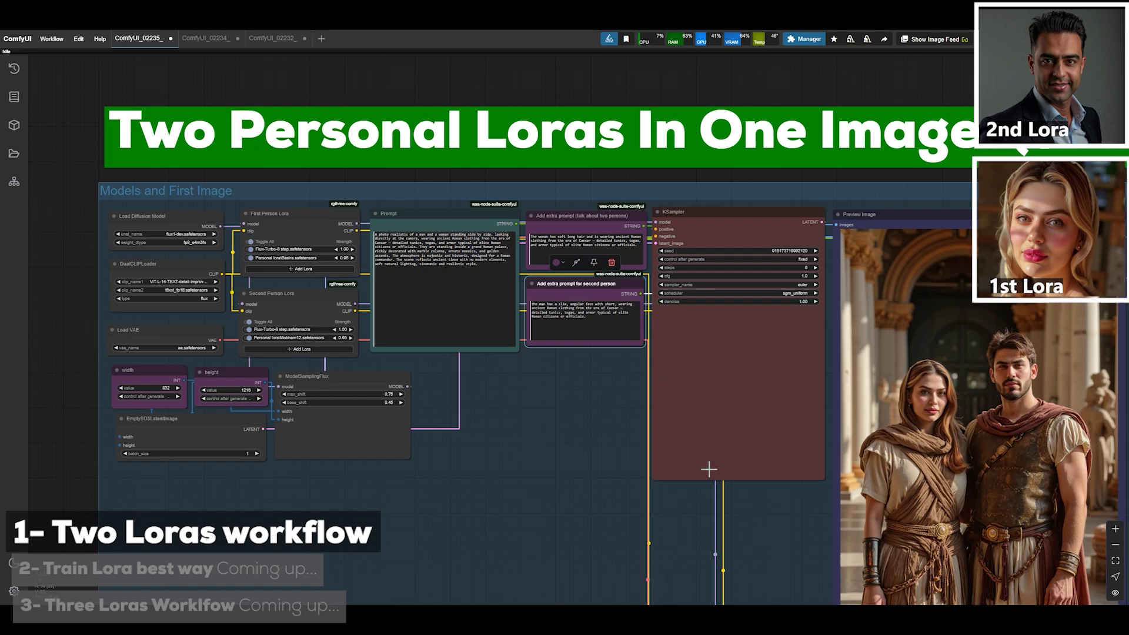
scroll(553, 228, "up", 3)
left_click(232, 219)
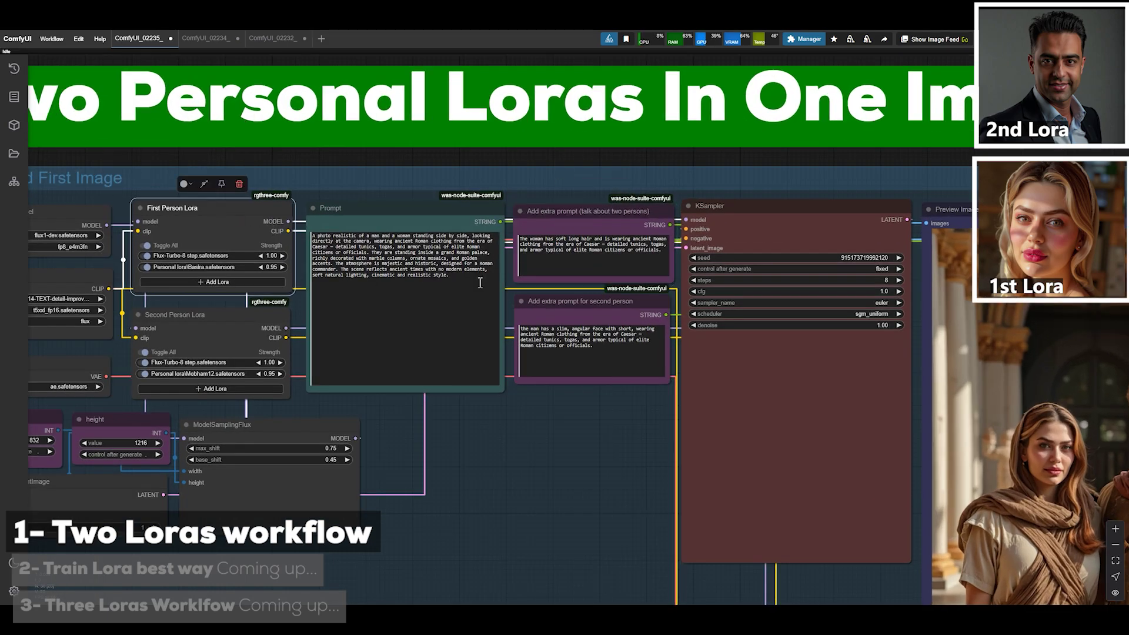
left_click(567, 314)
left_click(247, 343)
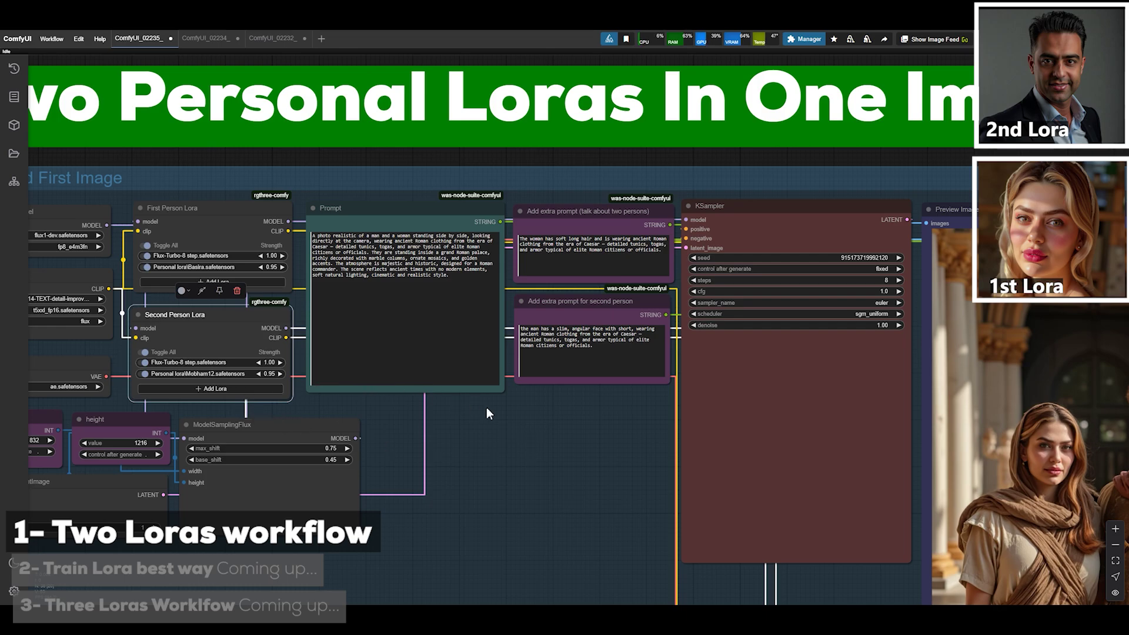
Read the extra prompt about the woman beside the First Person Lora, and the extra prompt describing the man as the second person.
left_click_drag(487, 411, 395, 360)
left_click(124, 170)
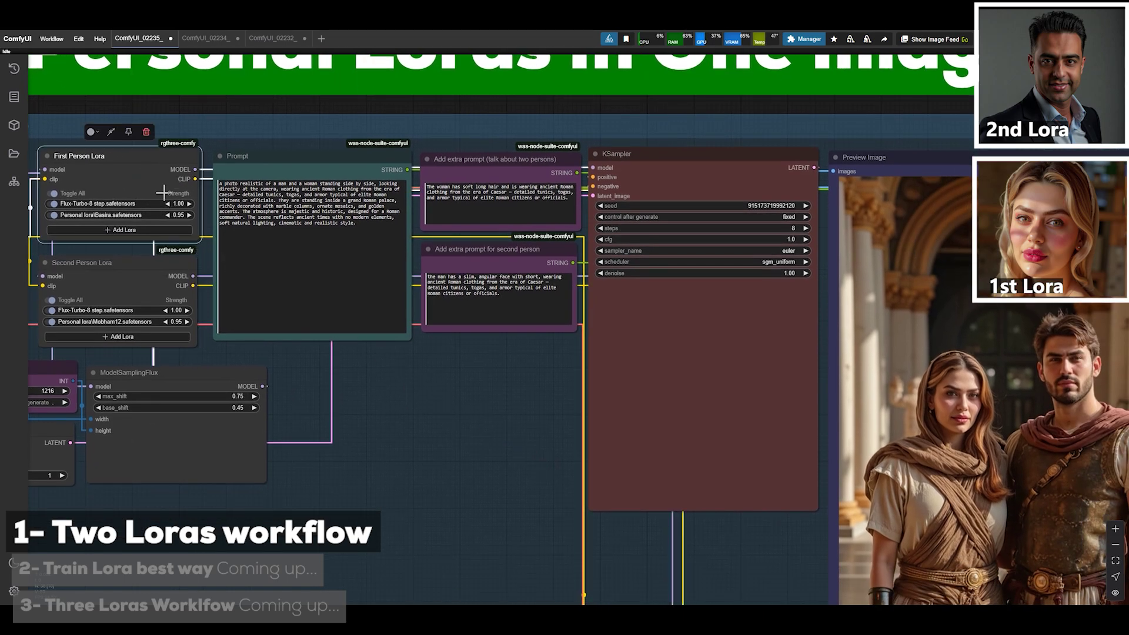
left_click(528, 203)
key("ctrl+a")
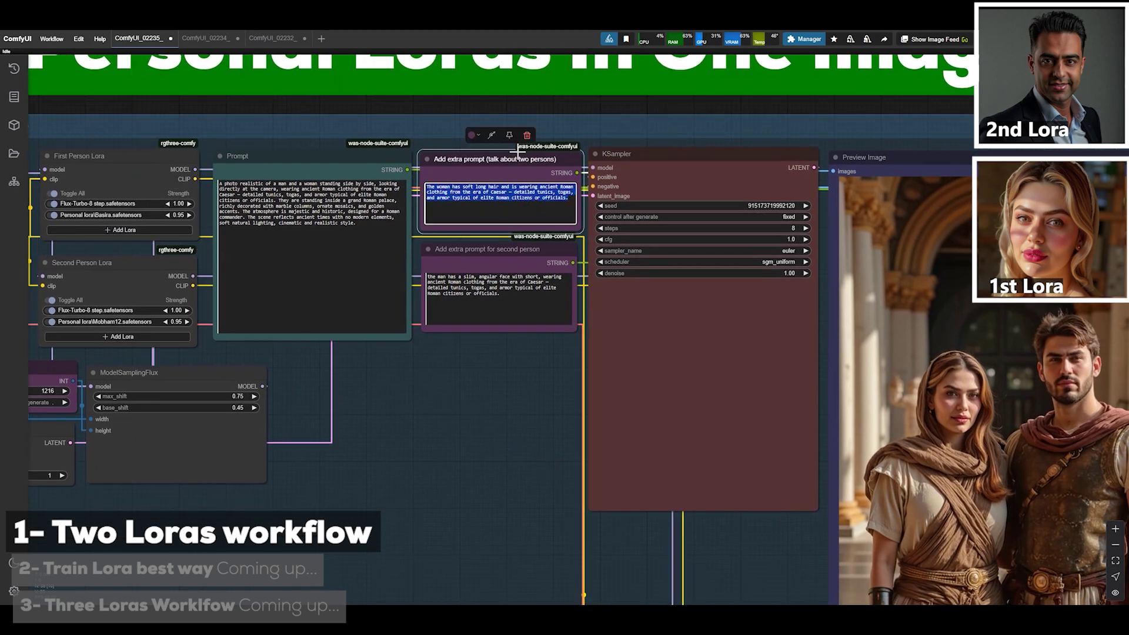
scroll(559, 143, "up", 6)
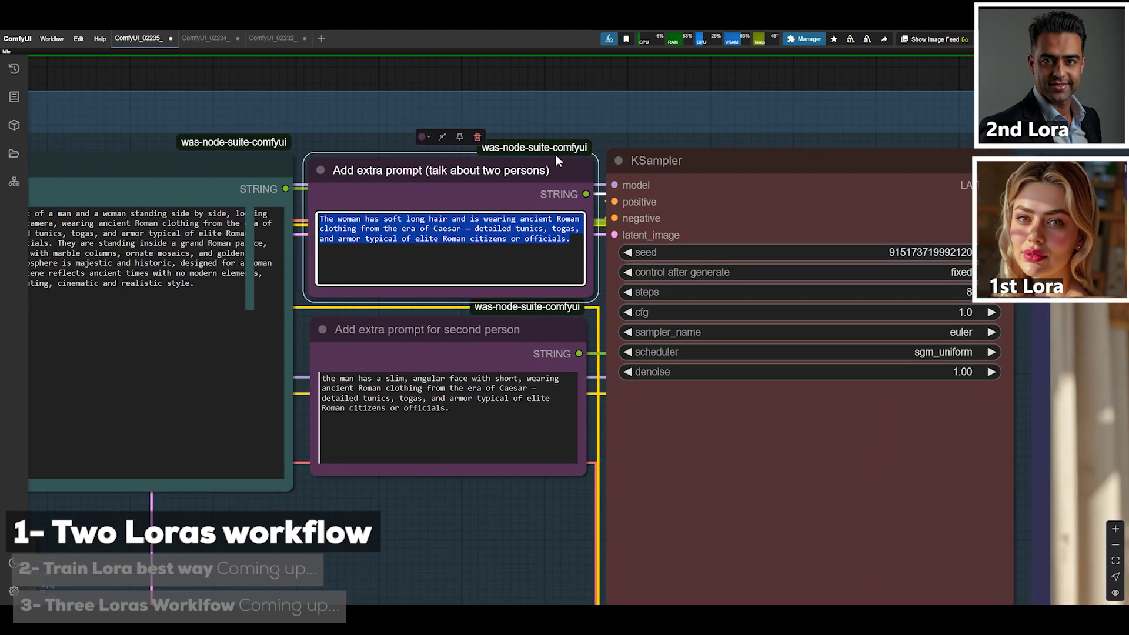
left_click(538, 220)
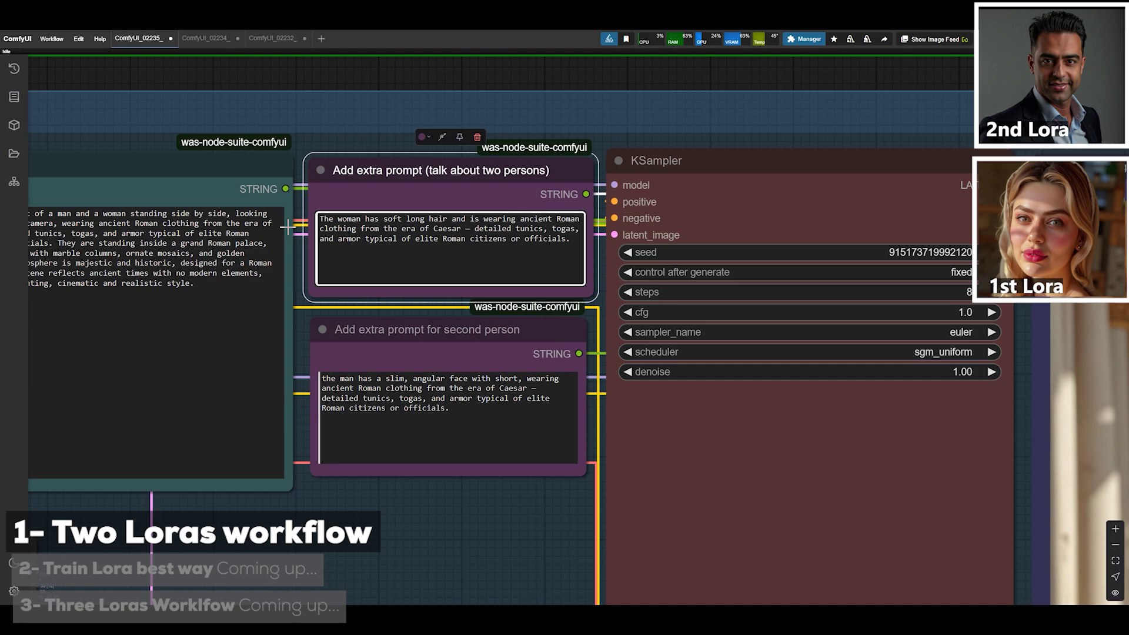
left_click(378, 387)
left_click_drag(351, 380, 522, 382)
left_click(446, 388)
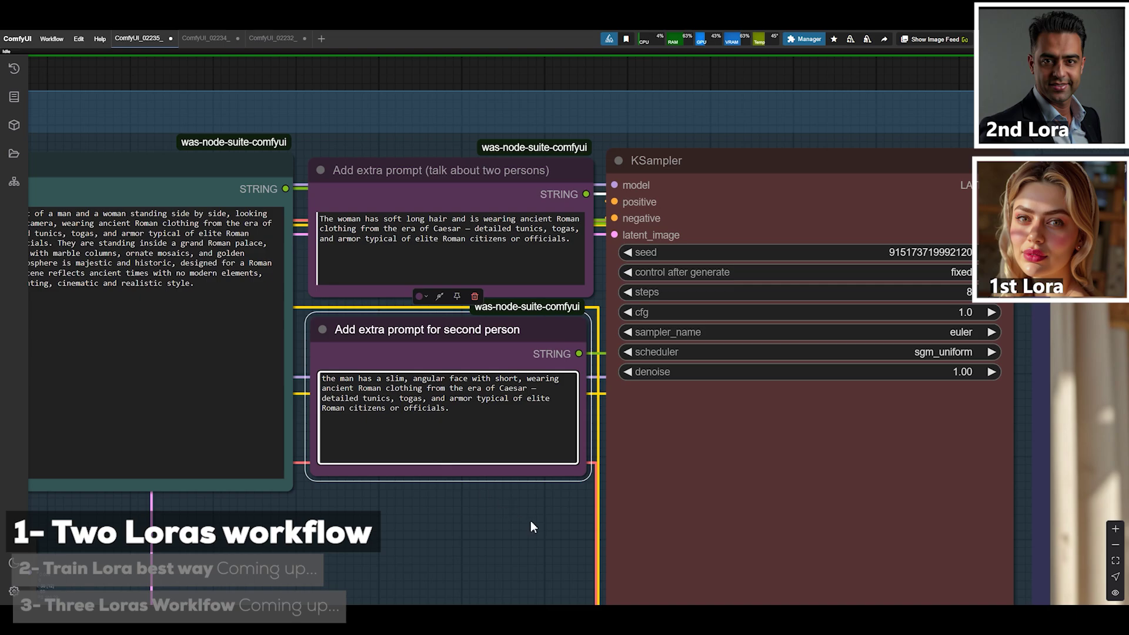
Compare the person selection value in the Masking One Person group with the numbered detection preview and the mask preview.
scroll(531, 520, "down", 3)
left_click_drag(528, 527, 18, 156)
scroll(303, 442, "down", 4)
left_click_drag(482, 418, 32, 511)
left_click(313, 424)
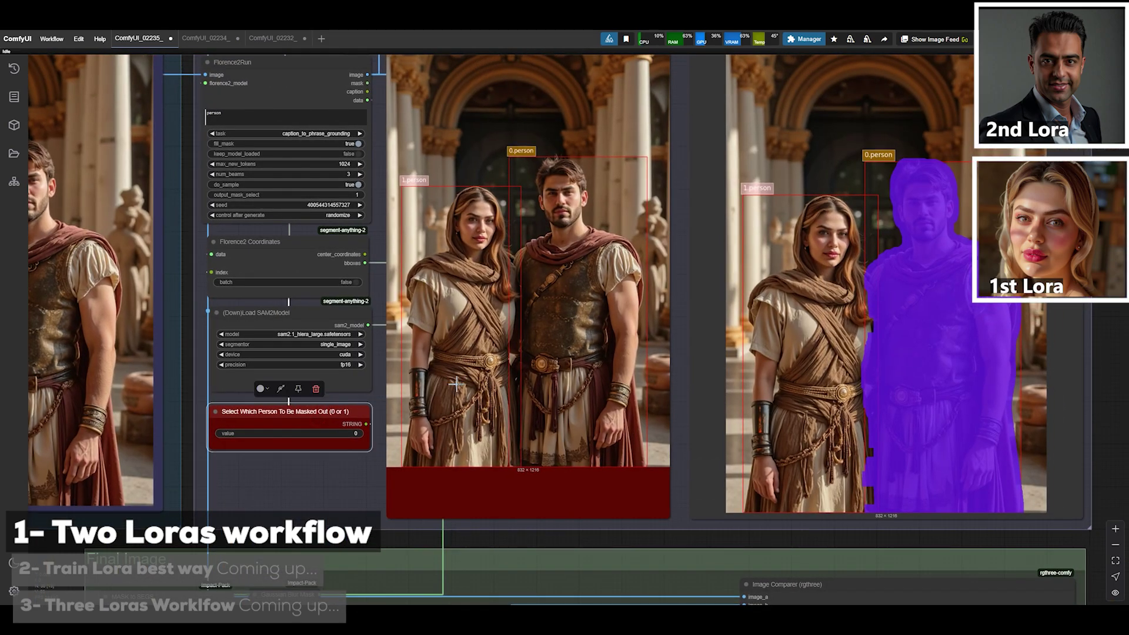
scroll(398, 464, "down", 1)
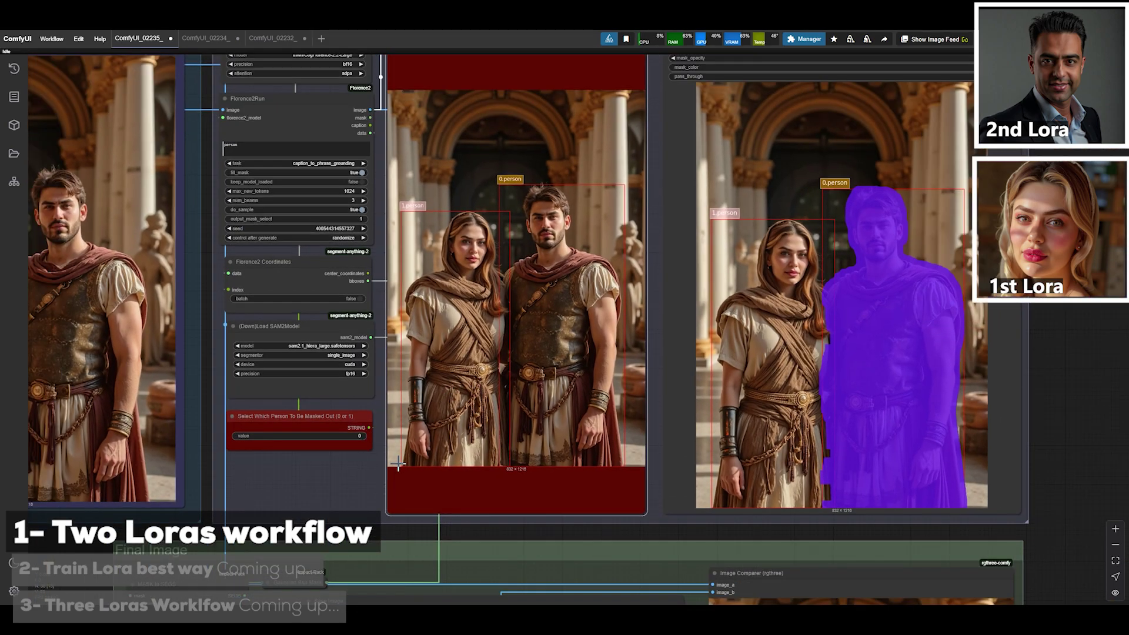
scroll(335, 488, "down", 2)
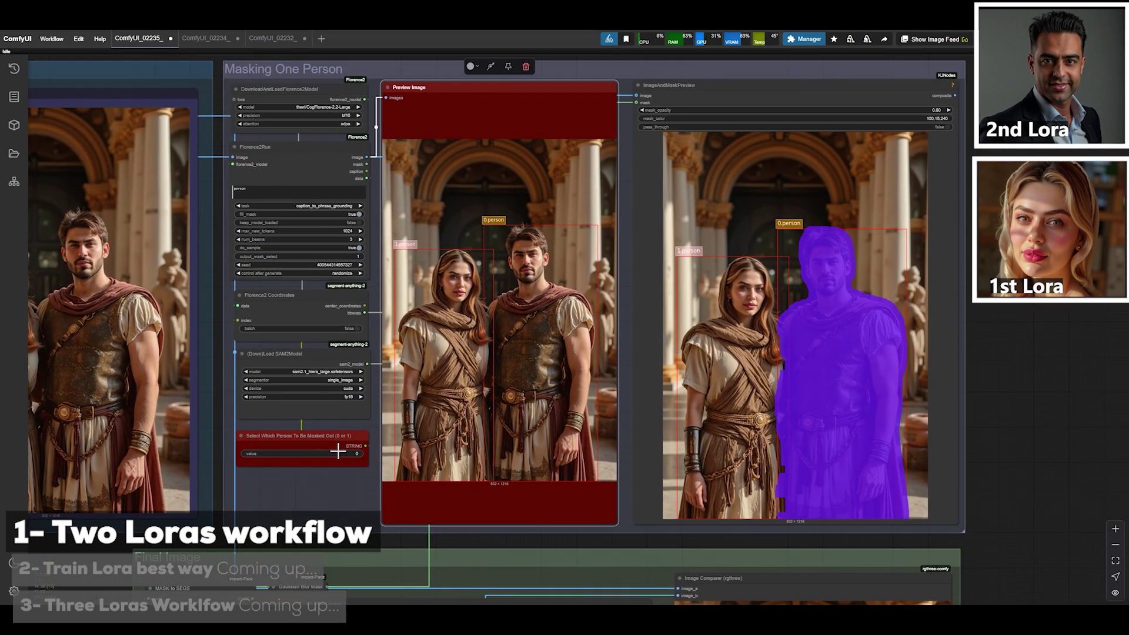
scroll(909, 316, "up", 2)
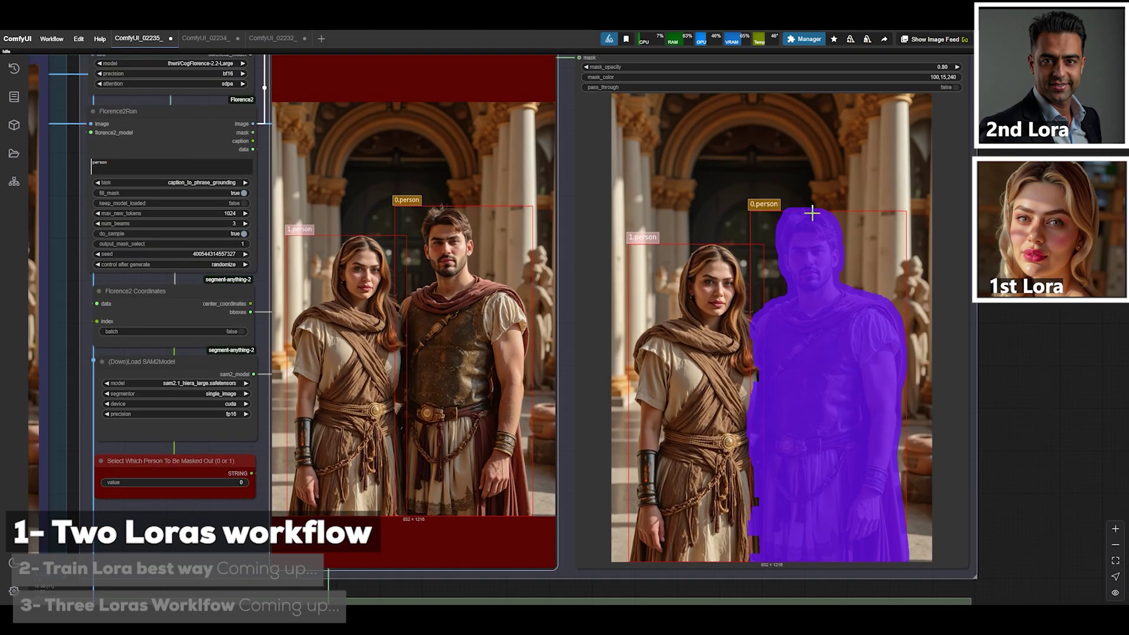
scroll(886, 363, "down", 2)
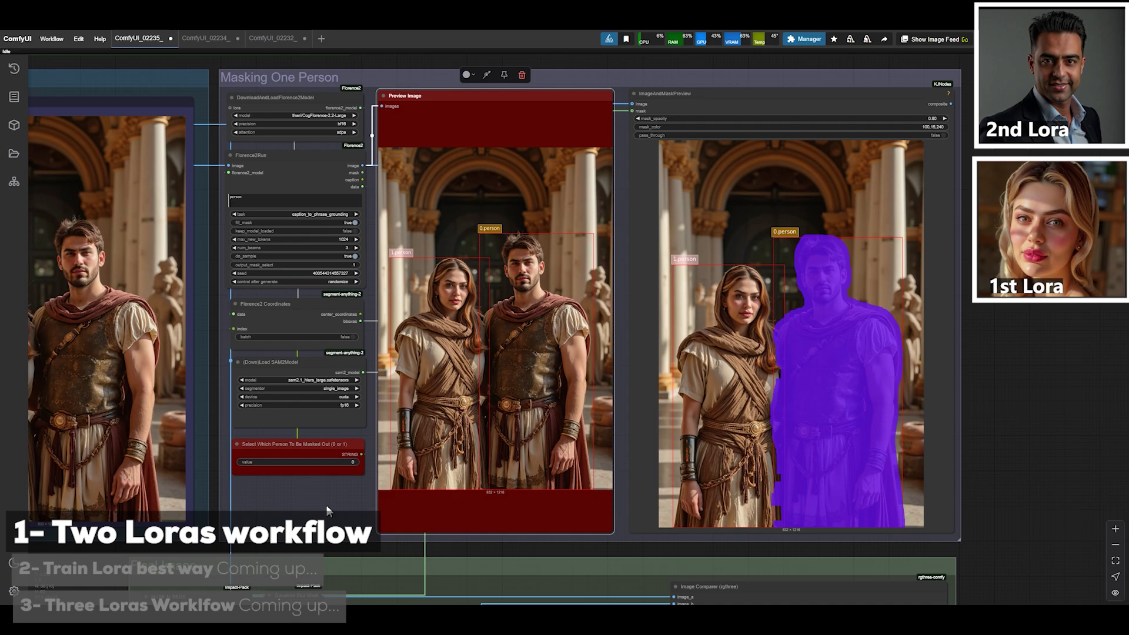
Inspect the Final Image group and compare the man before and after the second Lora in the Image Comparer.
left_click_drag(325, 510, 401, 104)
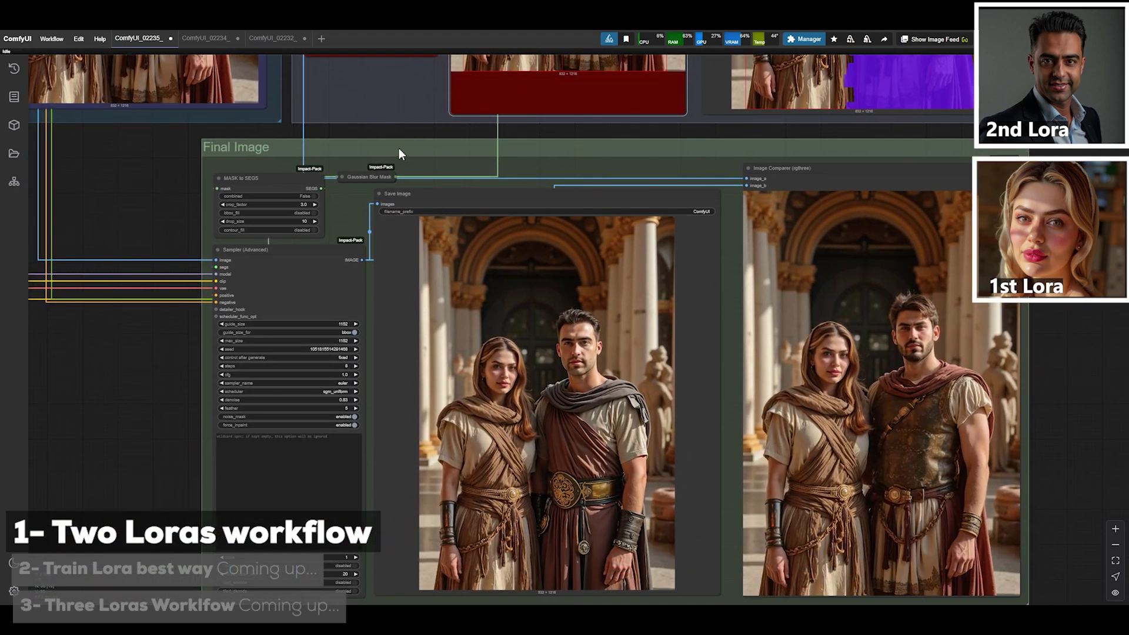
left_click_drag(171, 331, 139, 297)
scroll(960, 394, "up", 4)
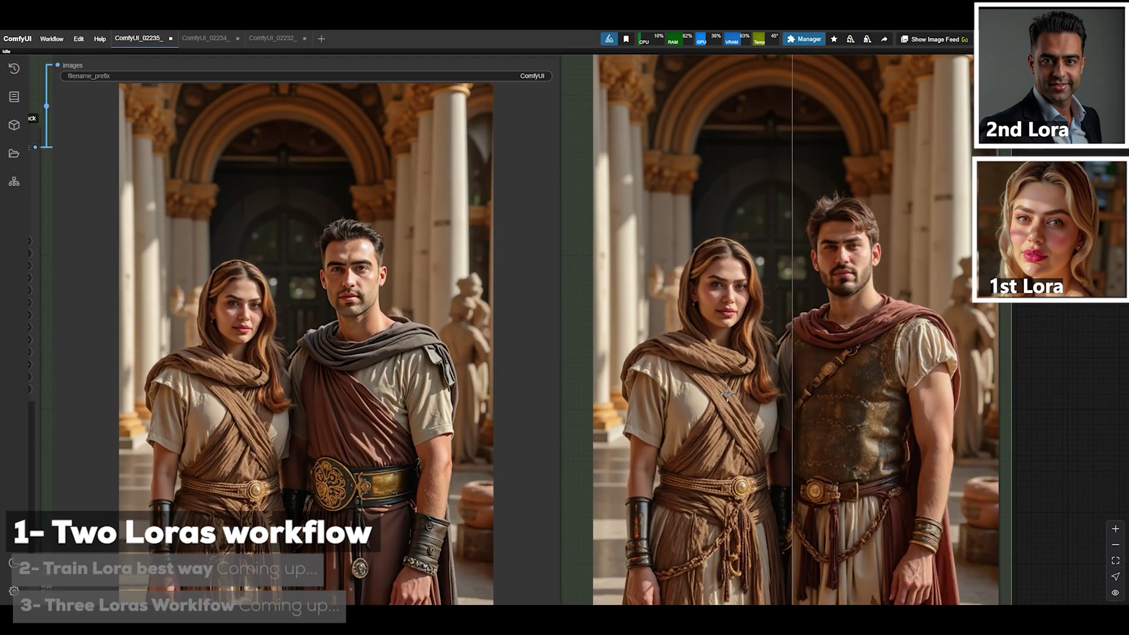
scroll(917, 411, "down", 5)
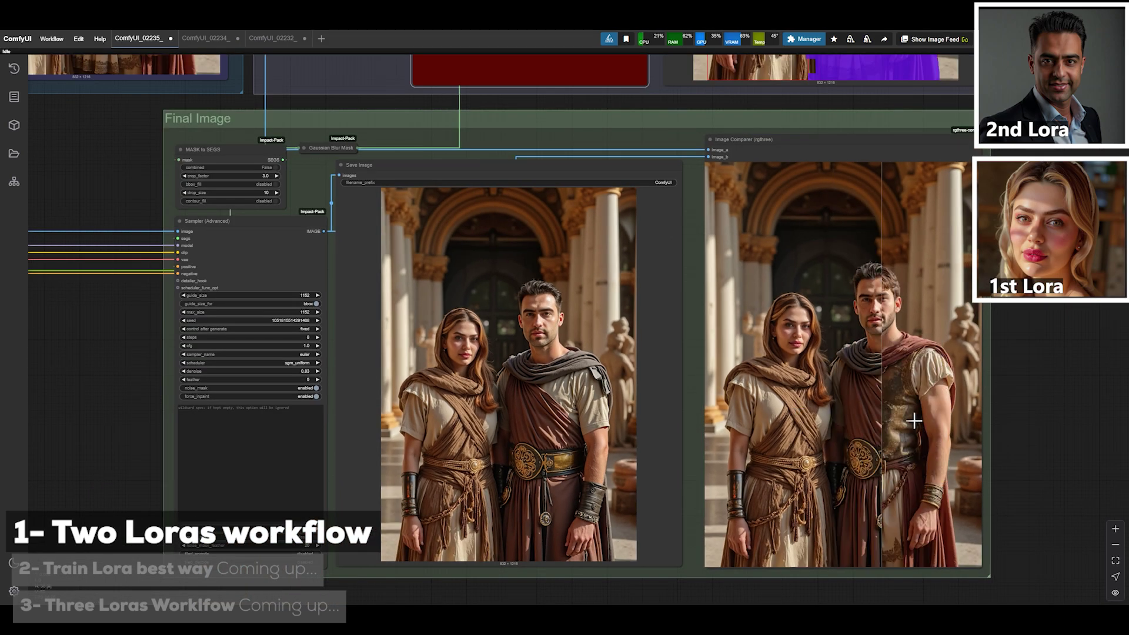
scroll(936, 422, "up", 2)
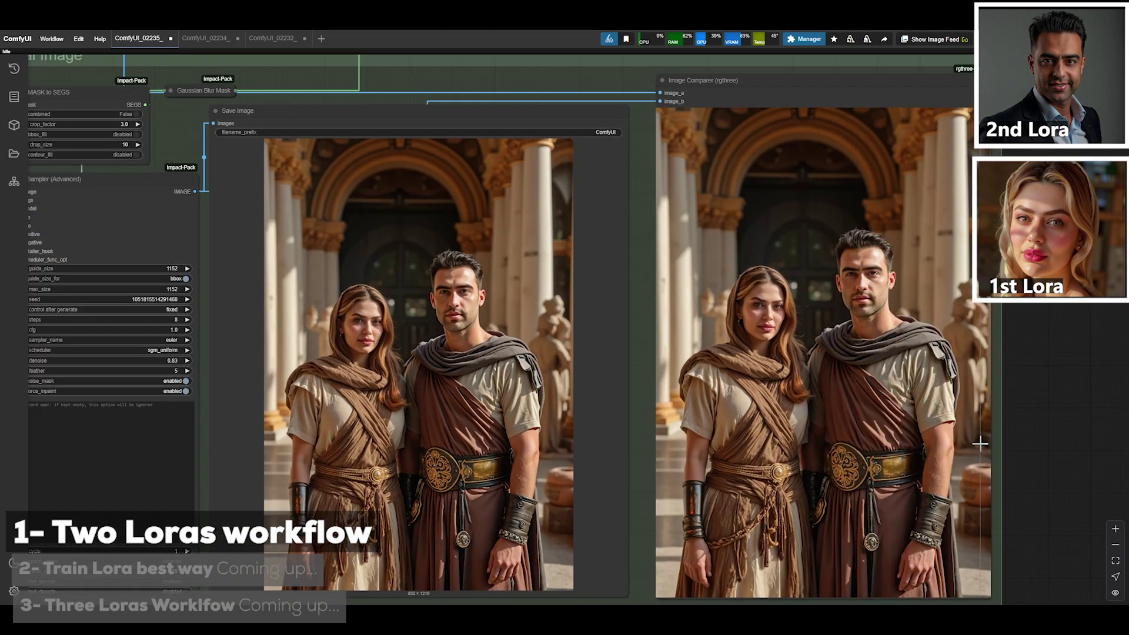
scroll(905, 435, "up", 3)
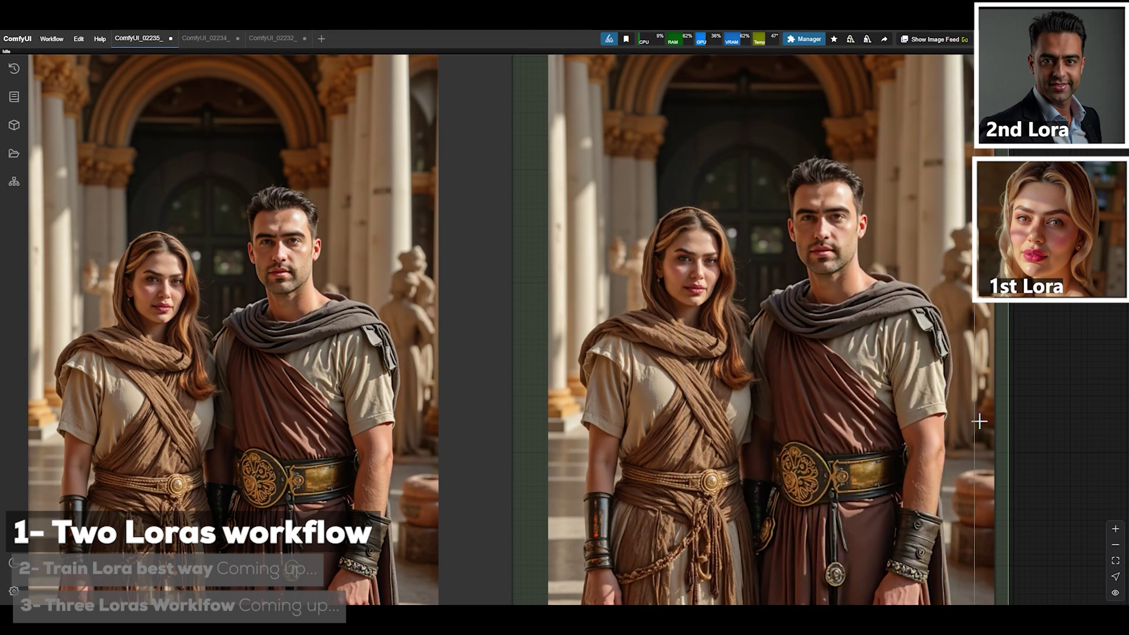
scroll(916, 446, "down", 5)
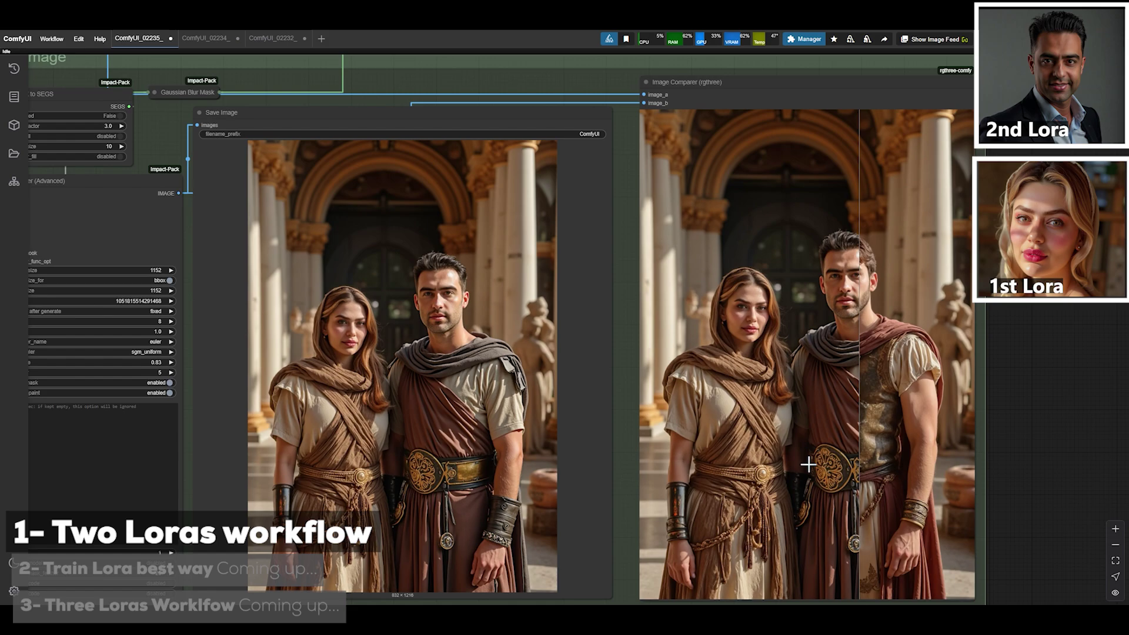
scroll(870, 510, "up", 2)
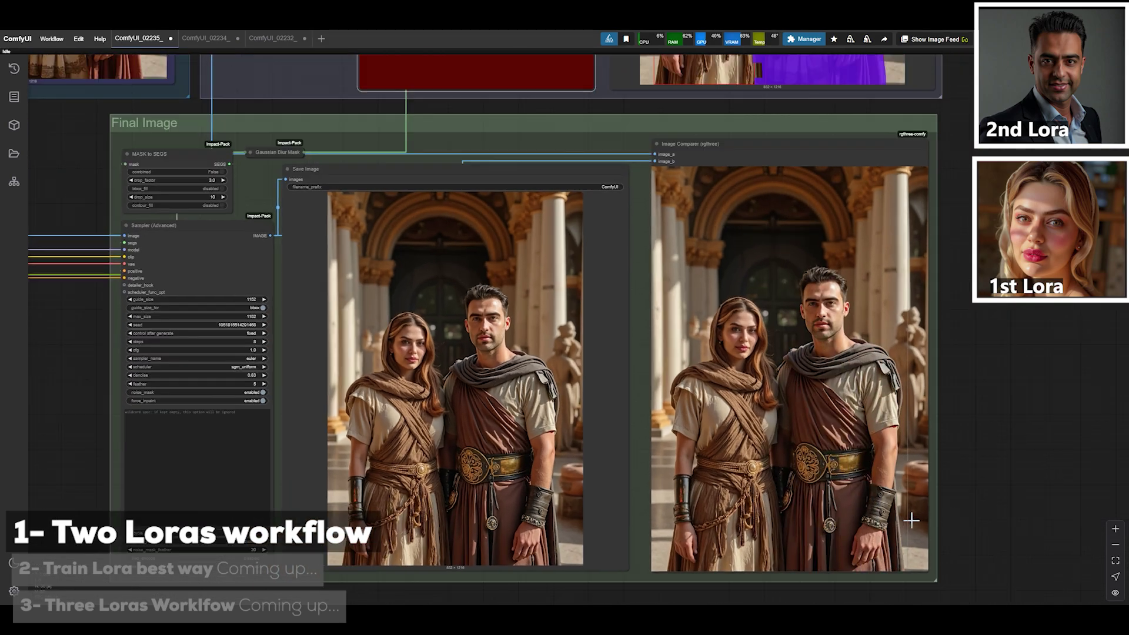
scroll(882, 533, "up", 2)
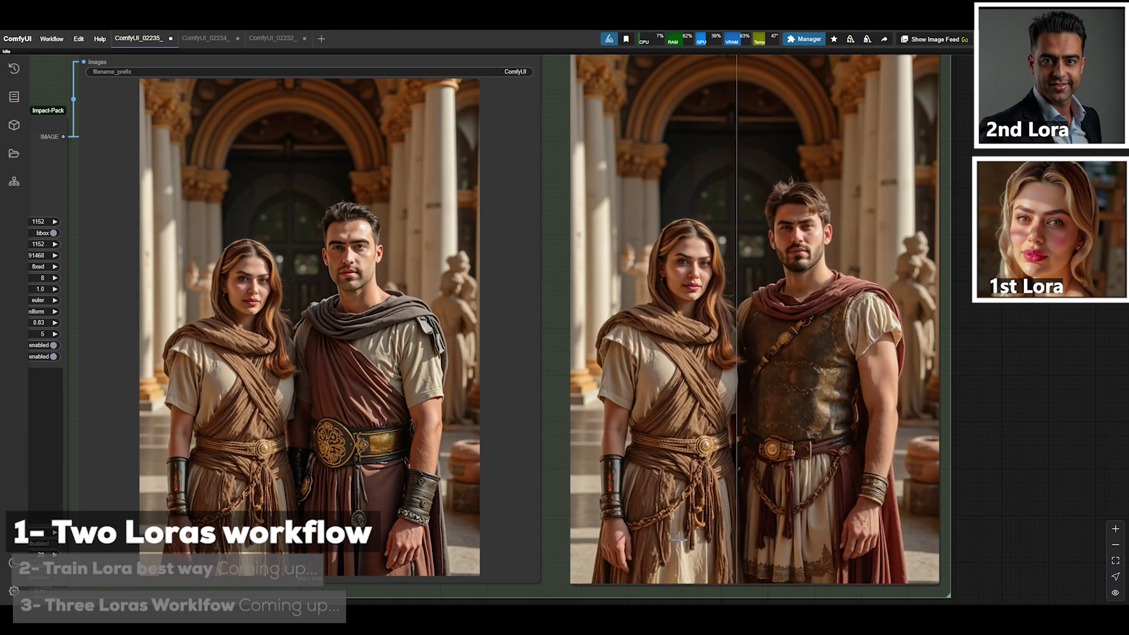
Switch to the ComfyUI_02234 workflow and follow it from the wedding prompts through masking to the Final Image group.
left_click(206, 39)
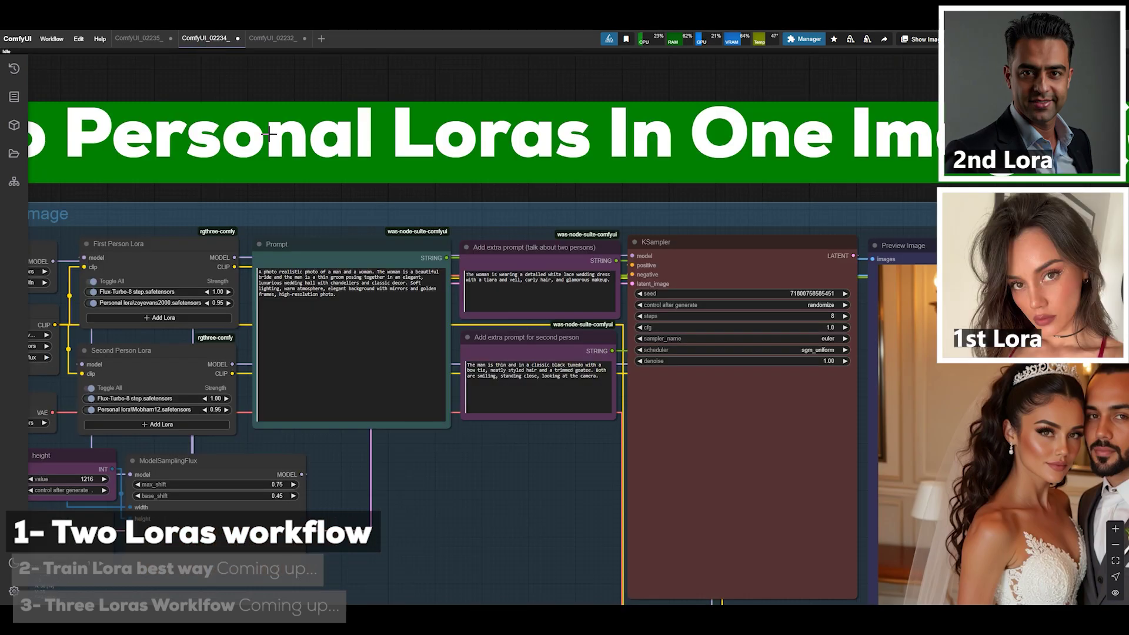
scroll(530, 516, "down", 3)
left_click_drag(532, 520, 60, 261)
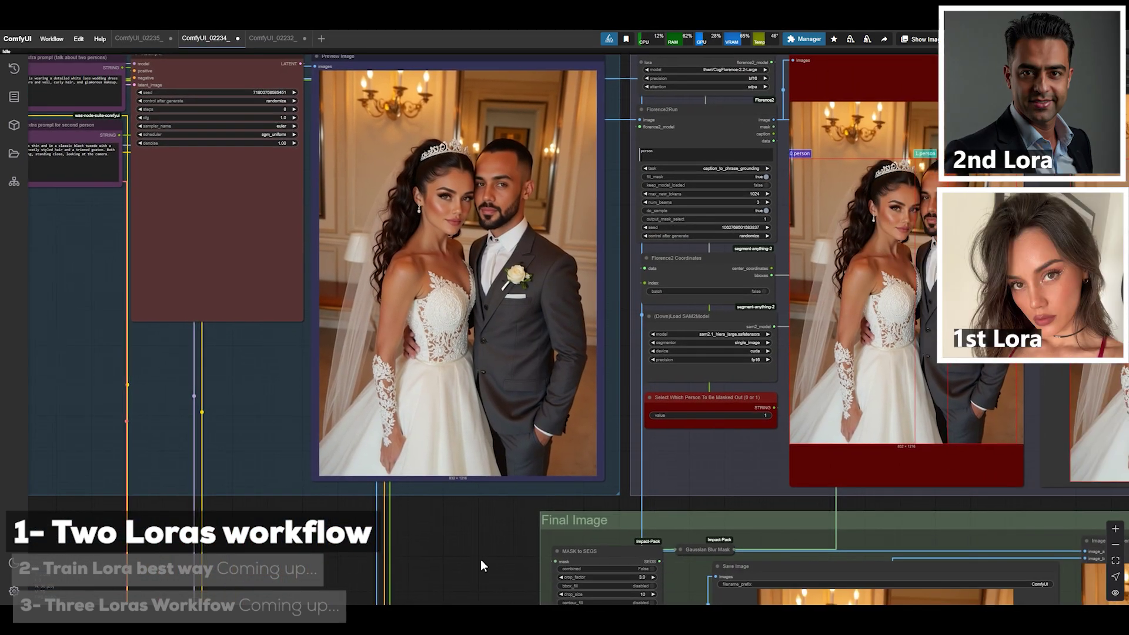
mouse_move(478, 556)
left_mouse_down()
mouse_move(316, 453)
mouse_move(94, 253)
left_mouse_up()
left_click_drag(267, 350, 157, 221)
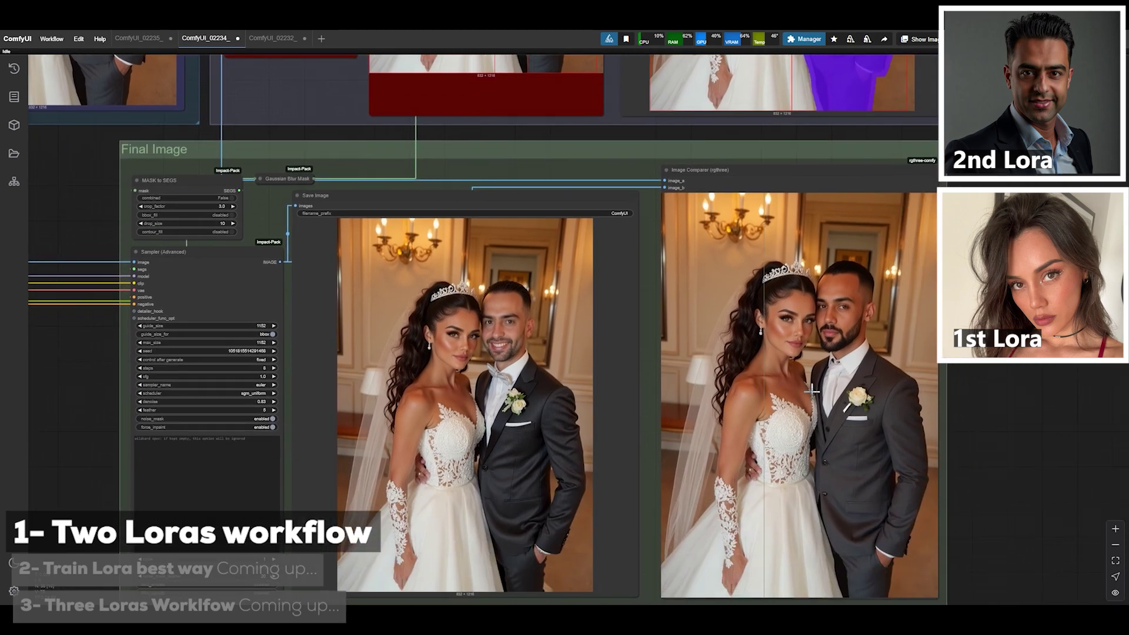
Compare the groom before and after the second Lora in the wedding workflow's Image Comparer, examining both faces up close.
scroll(910, 422, "up", 2)
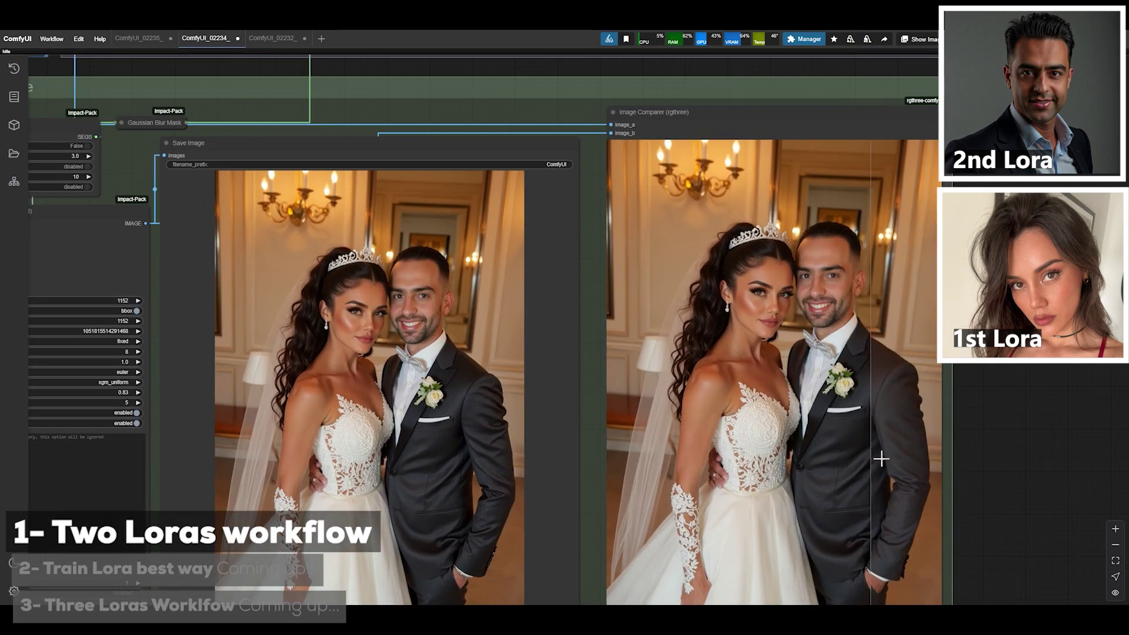
scroll(924, 465, "down", 2)
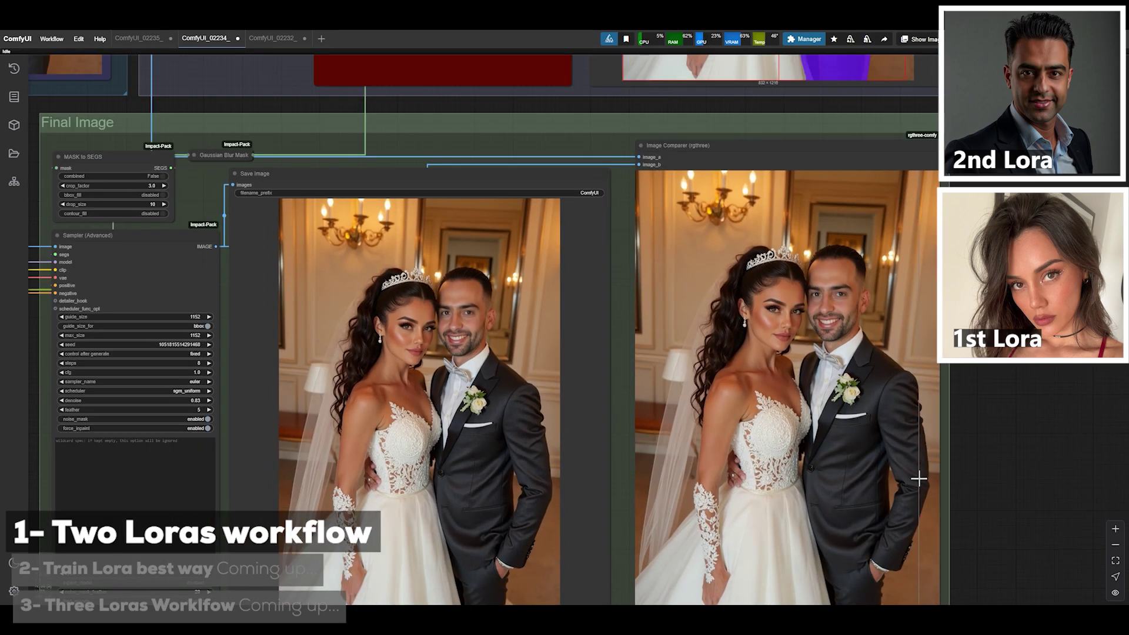
scroll(853, 435, "up", 3)
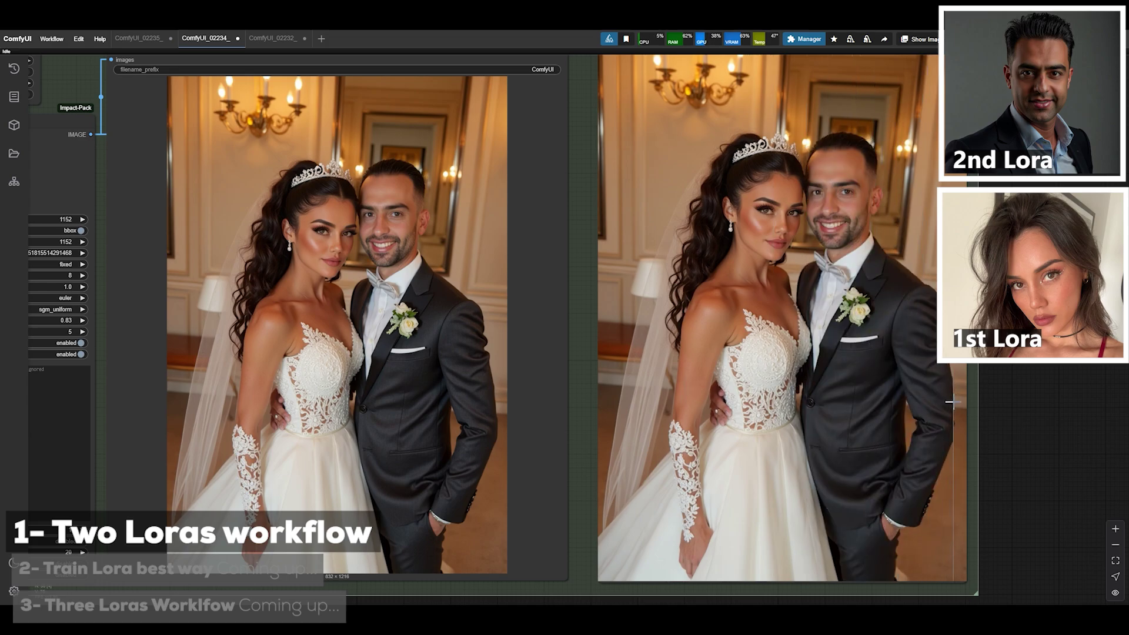
scroll(578, 535, "down", 5)
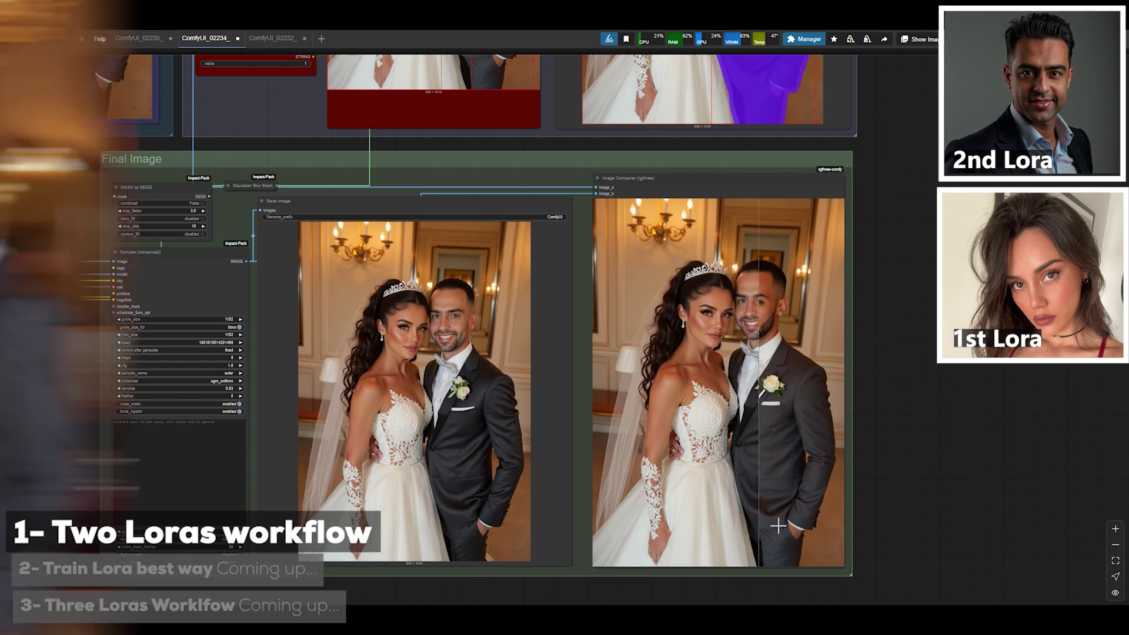
scroll(778, 525, "up", 3)
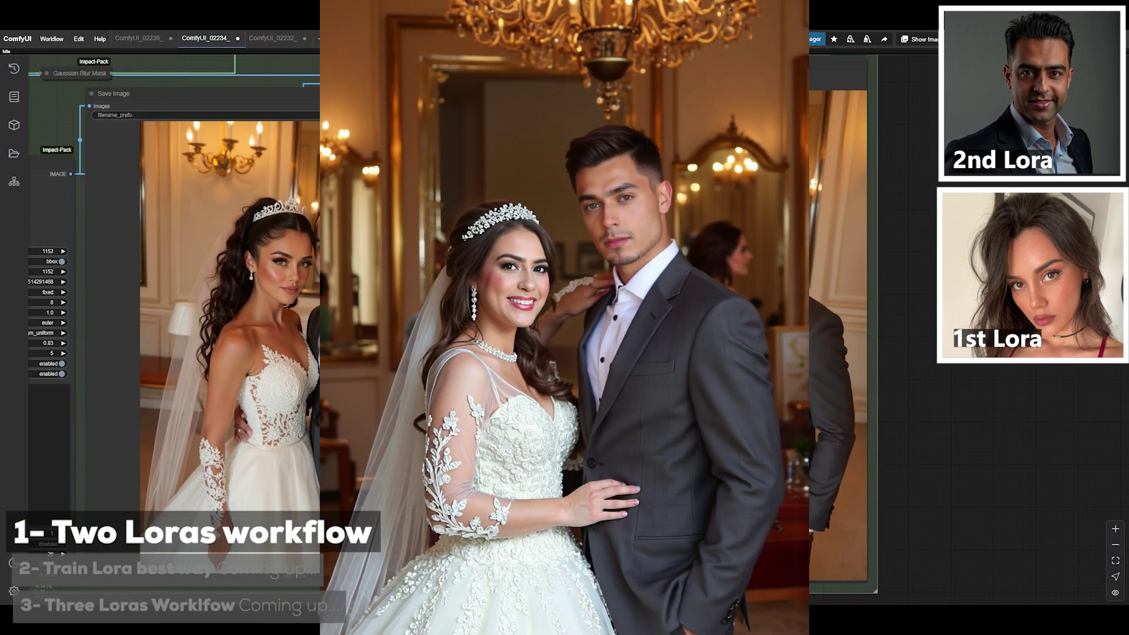
scroll(782, 517, "up", 1)
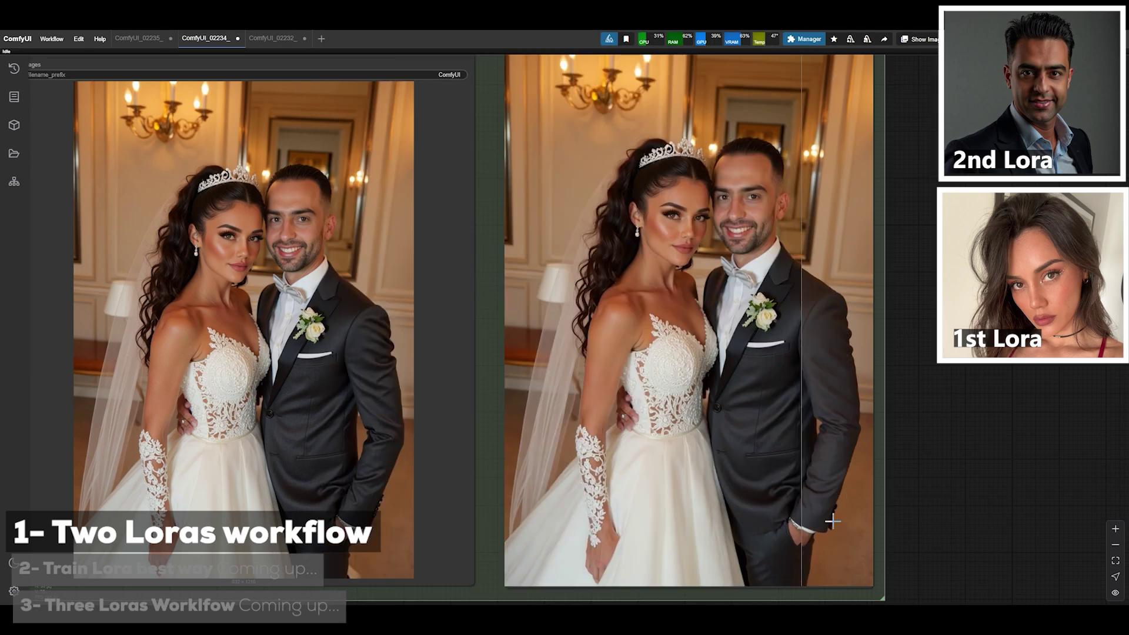
Switch to the ComfyUI_02232 workflow, check its First and Second Person Lora nodes, and follow it through masking to the Final Image group.
left_click(278, 42)
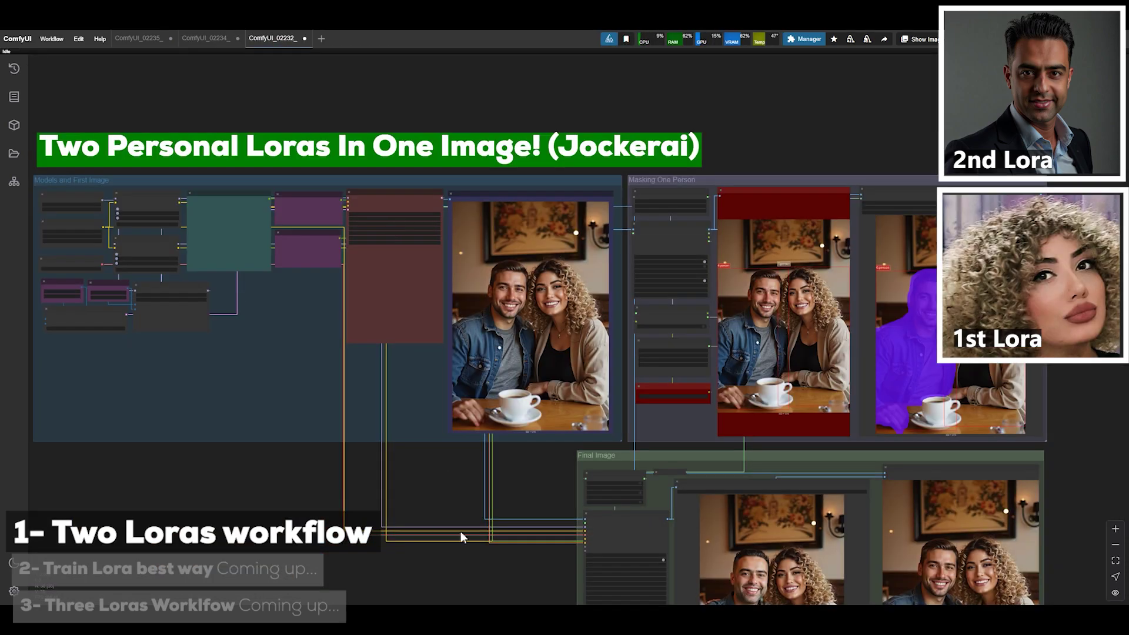
left_click_drag(522, 491, 831, 517)
scroll(464, 363, "up", 3)
left_click(460, 246)
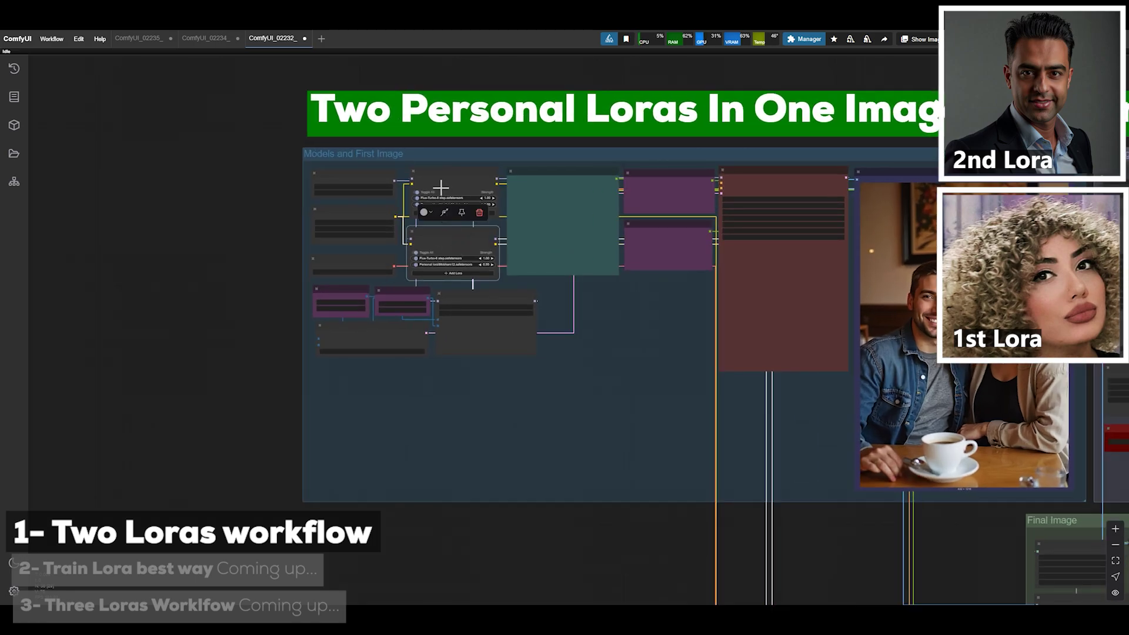
left_click(441, 186)
scroll(579, 353, "up", 2)
left_click_drag(852, 550, 179, 382)
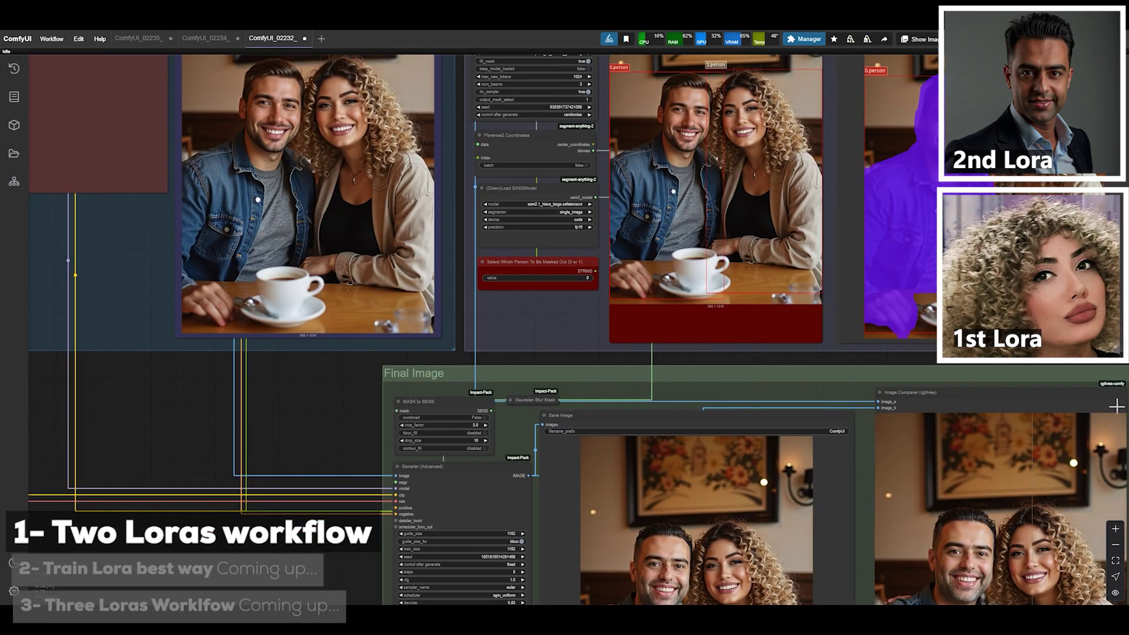
Review the masked man in the coffee shop image and select the node that chooses which person is masked out.
left_click_drag(877, 235, 500, 249)
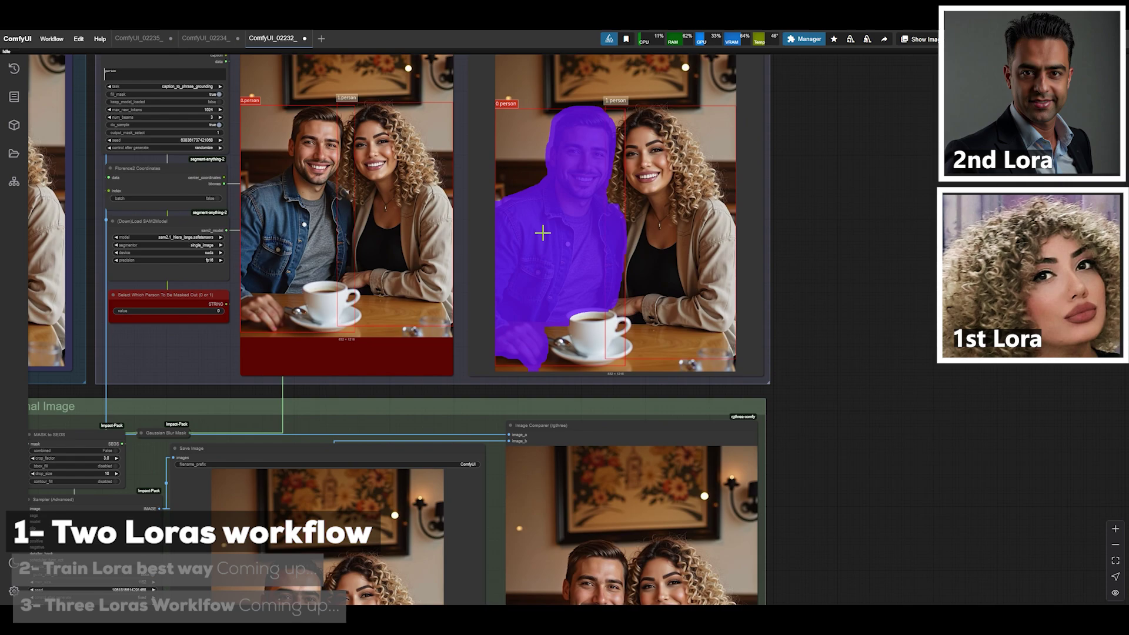
left_click_drag(376, 368, 477, 421)
left_click(316, 351)
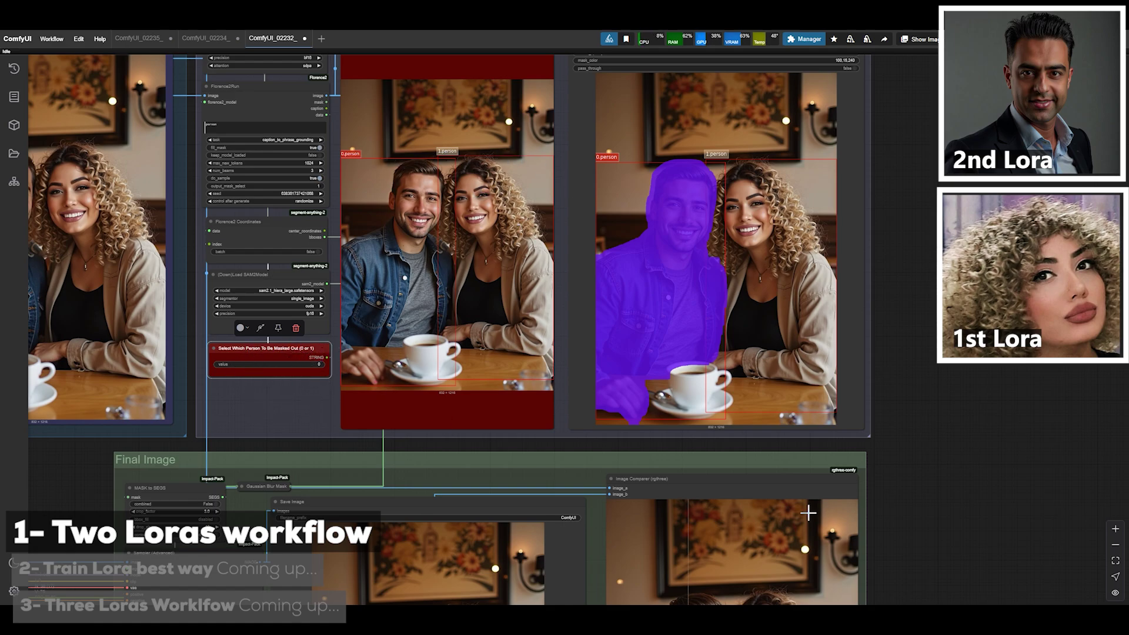
Compare the man in the coffee shop image before and after the second Lora in the Final Image group.
left_click_drag(938, 559, 889, 242)
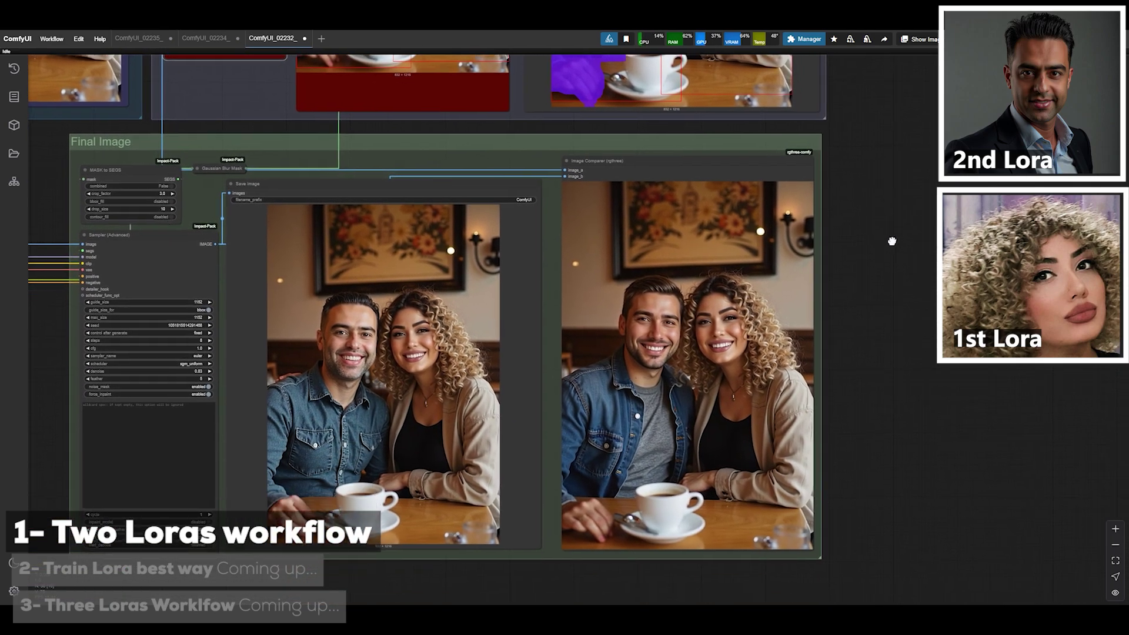
scroll(697, 453, "up", 2)
scroll(733, 510, "up", 1)
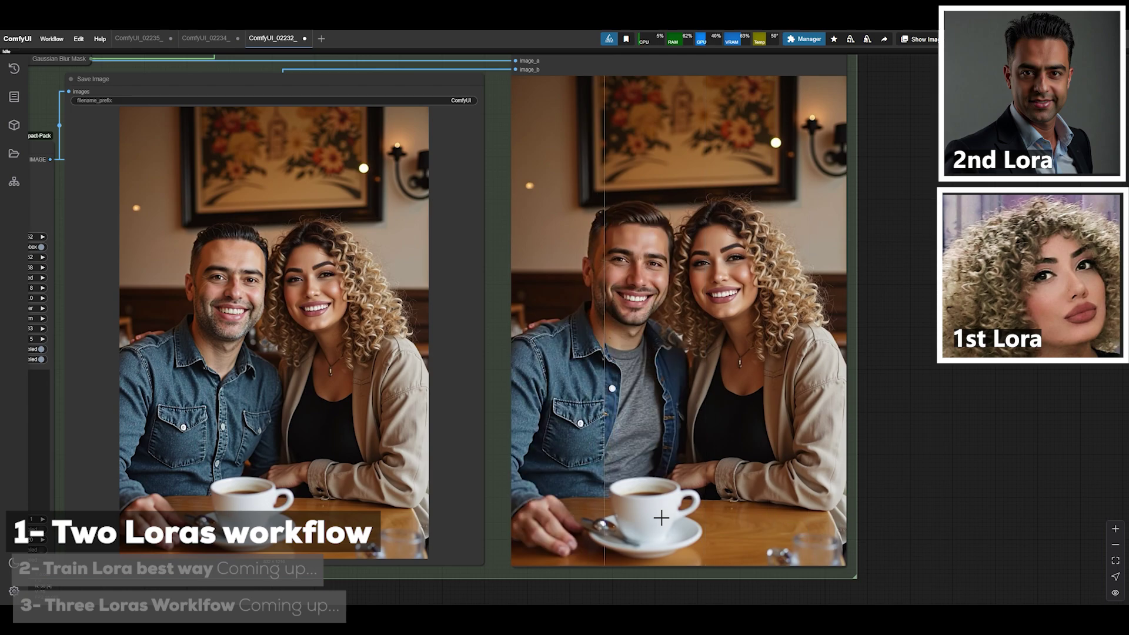
scroll(670, 525, "down", 7)
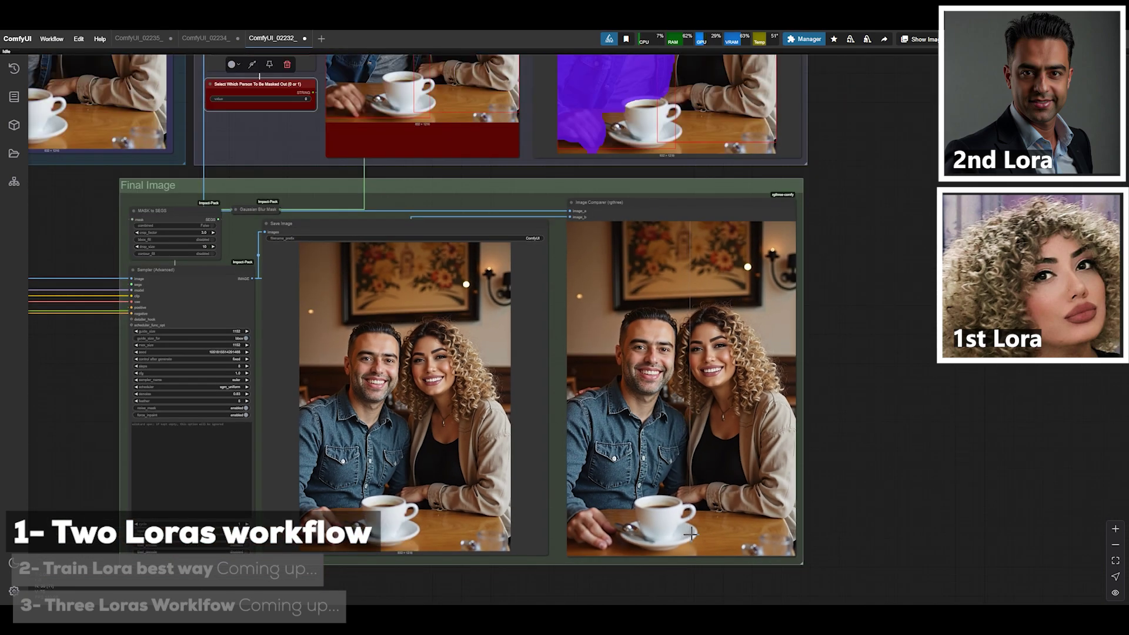
scroll(694, 540, "up", 1)
scroll(694, 540, "down", 3)
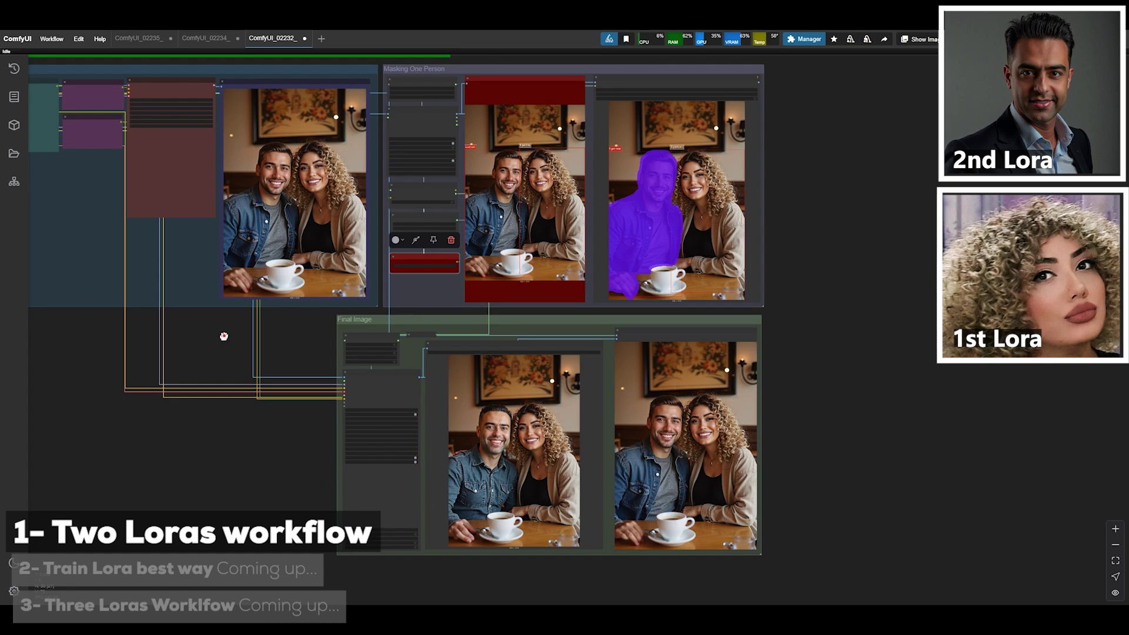
Return to the Models and First Image group and examine its two person Lora nodes.
left_click_drag(223, 336, 520, 548)
scroll(329, 422, "up", 3)
left_click_drag(329, 423, 534, 511)
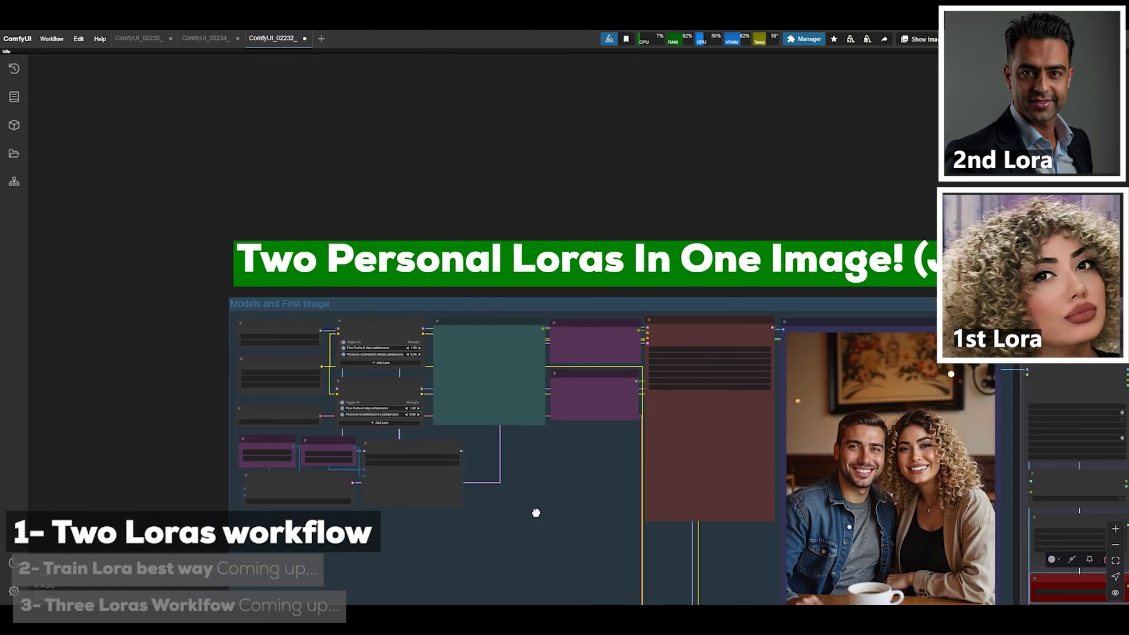
scroll(549, 511, "up", 2)
left_click(388, 377)
left_click(371, 320)
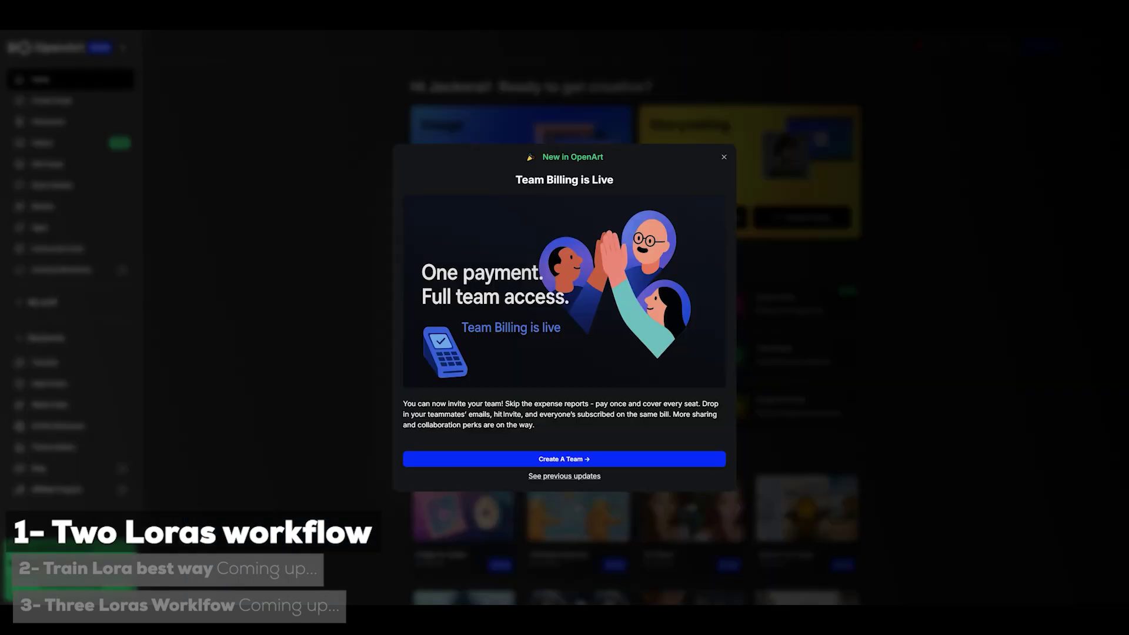
Switch to the OpenArt site, dismiss the team billing announcement and highlight the address openart.ai/home?via=jockerai.
left_click(725, 160)
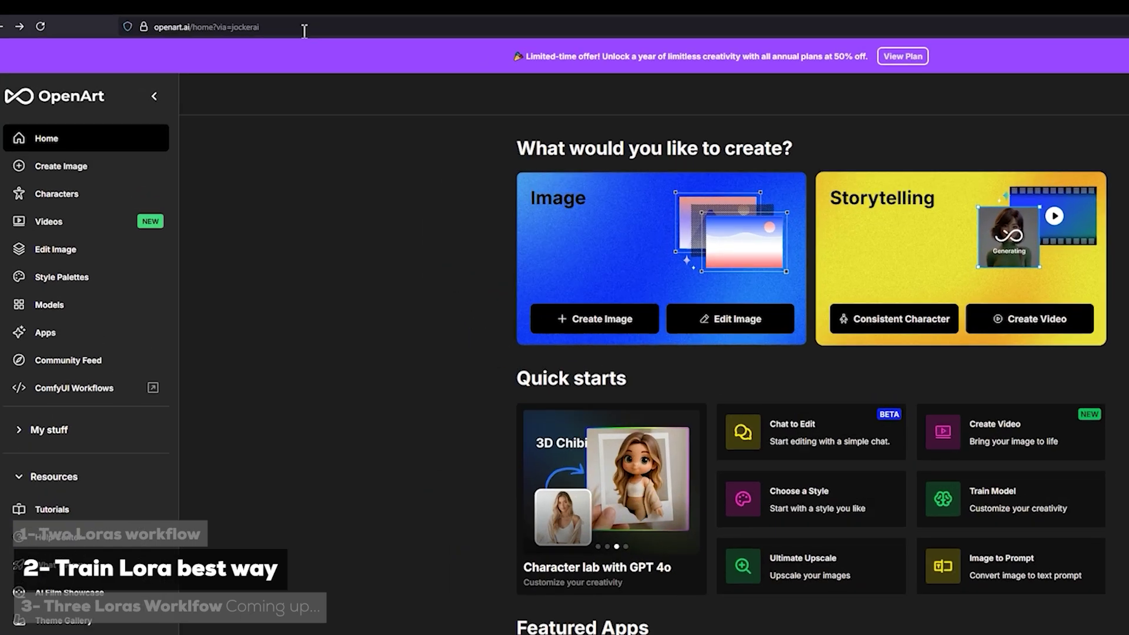
left_click(304, 31)
left_click(281, 27)
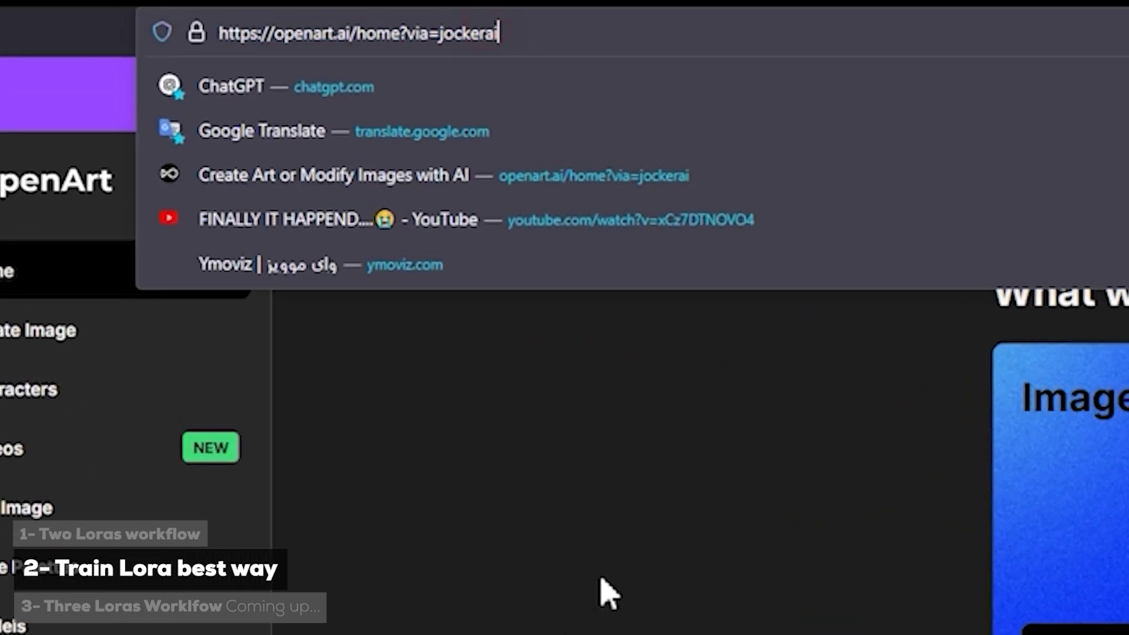
left_click(600, 579)
left_click_drag(494, 33, 154, 30)
left_click(677, 575)
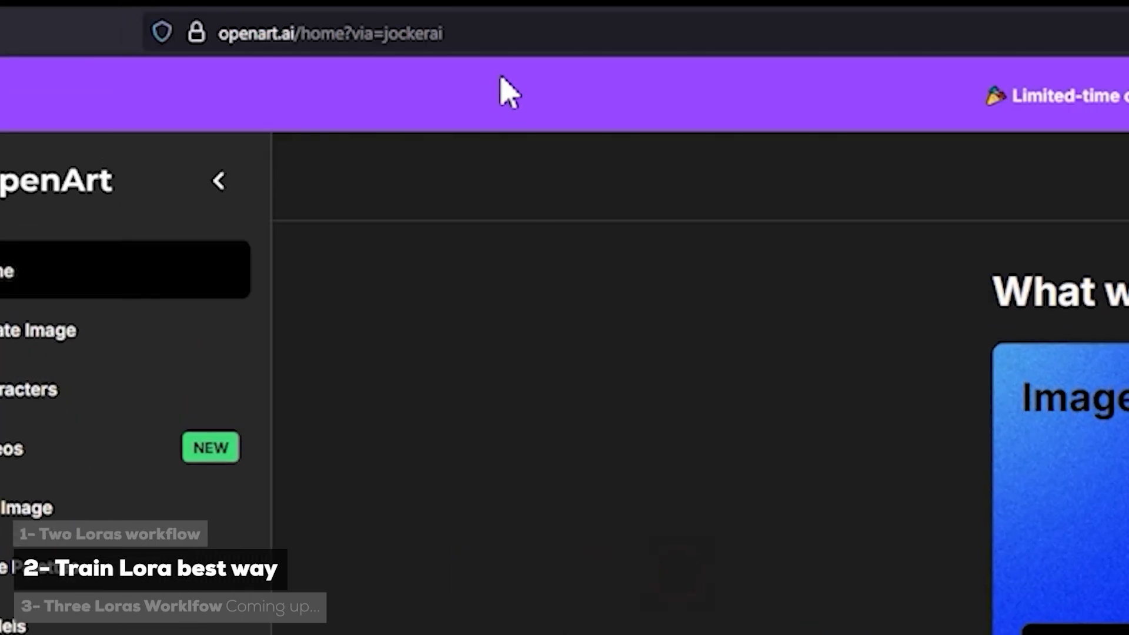
left_click(496, 35)
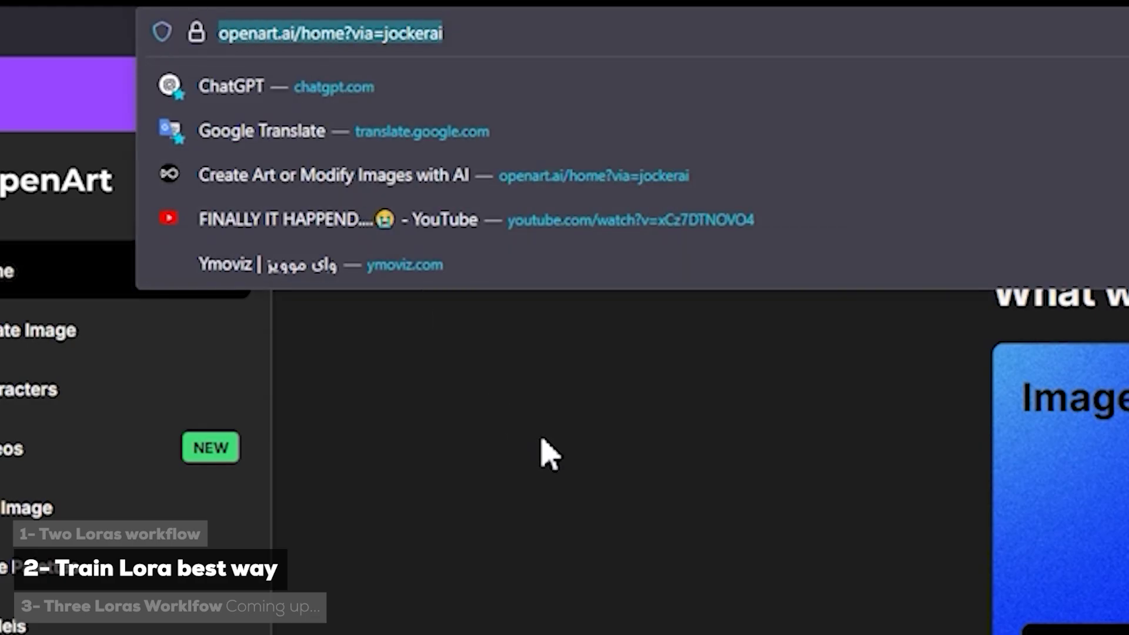
left_click(570, 477)
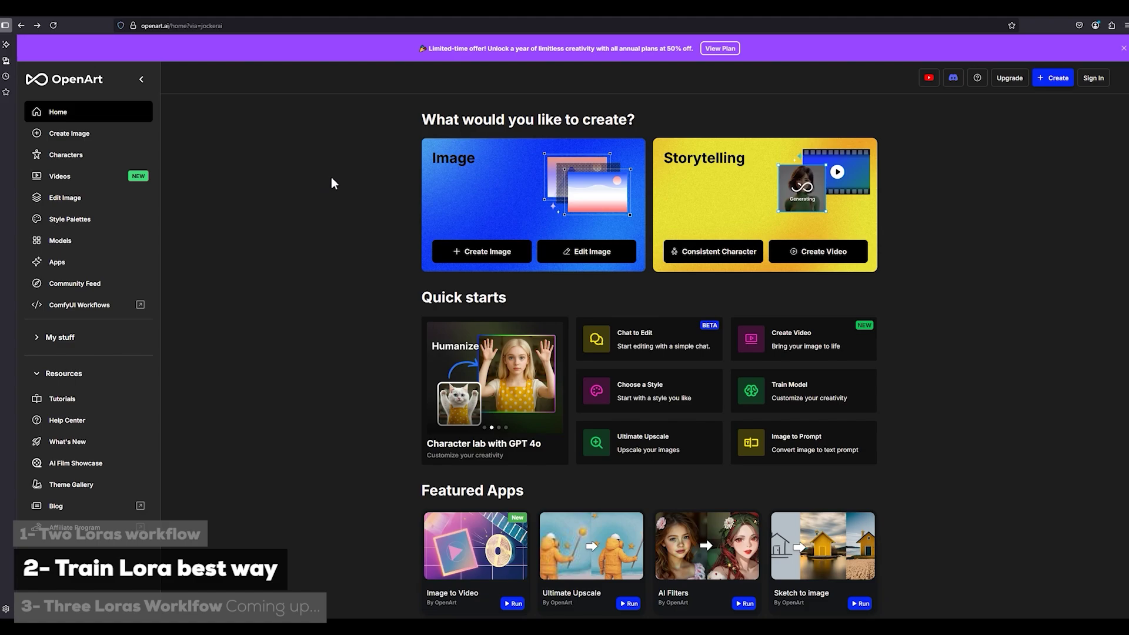
left_click(241, 25)
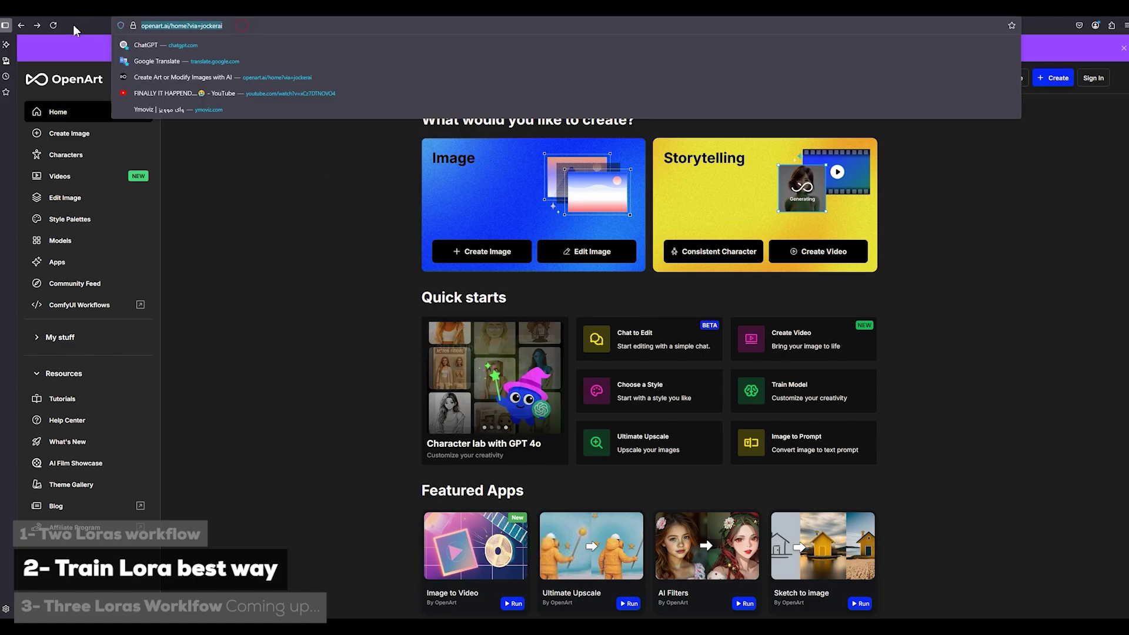
left_click(970, 233)
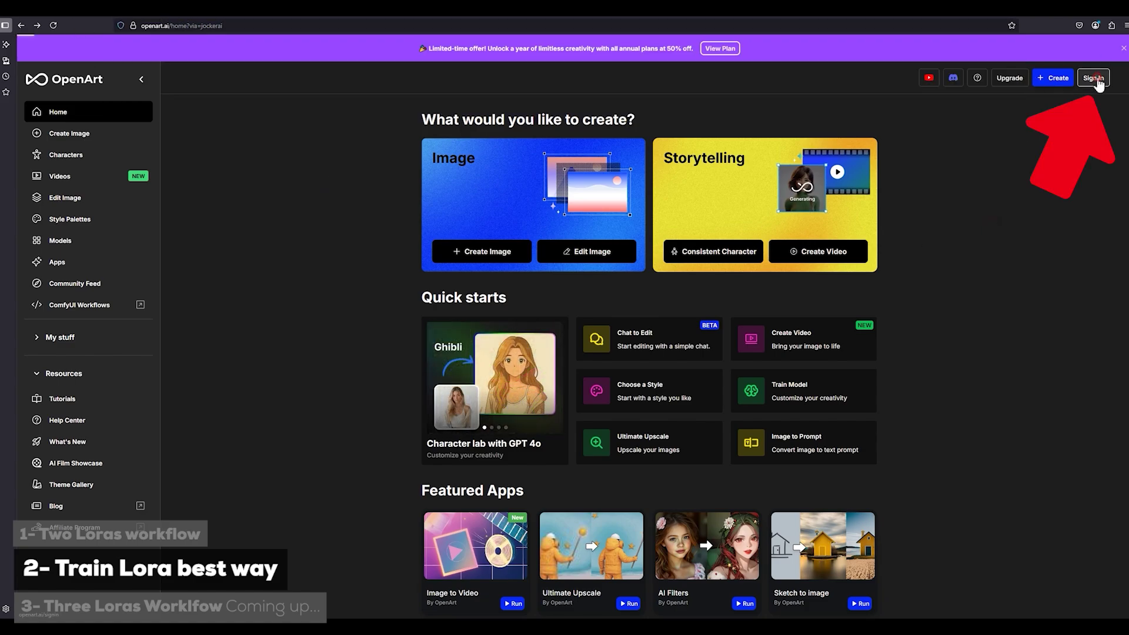
Sign in to OpenArt and open the page for training your own model.
left_click(1095, 79)
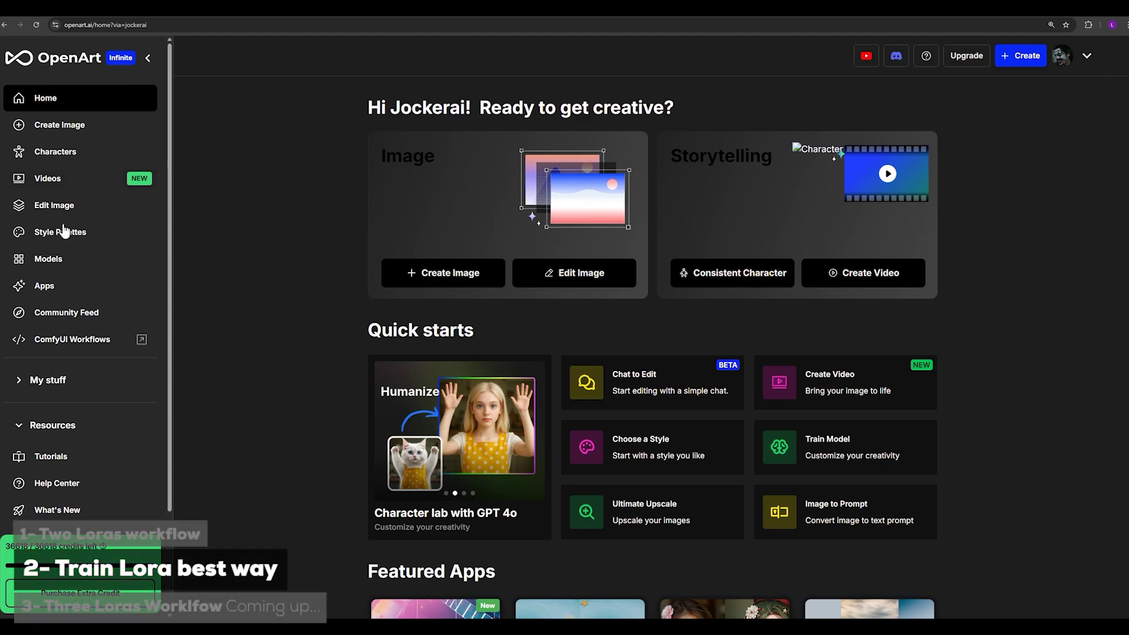
left_click(39, 261)
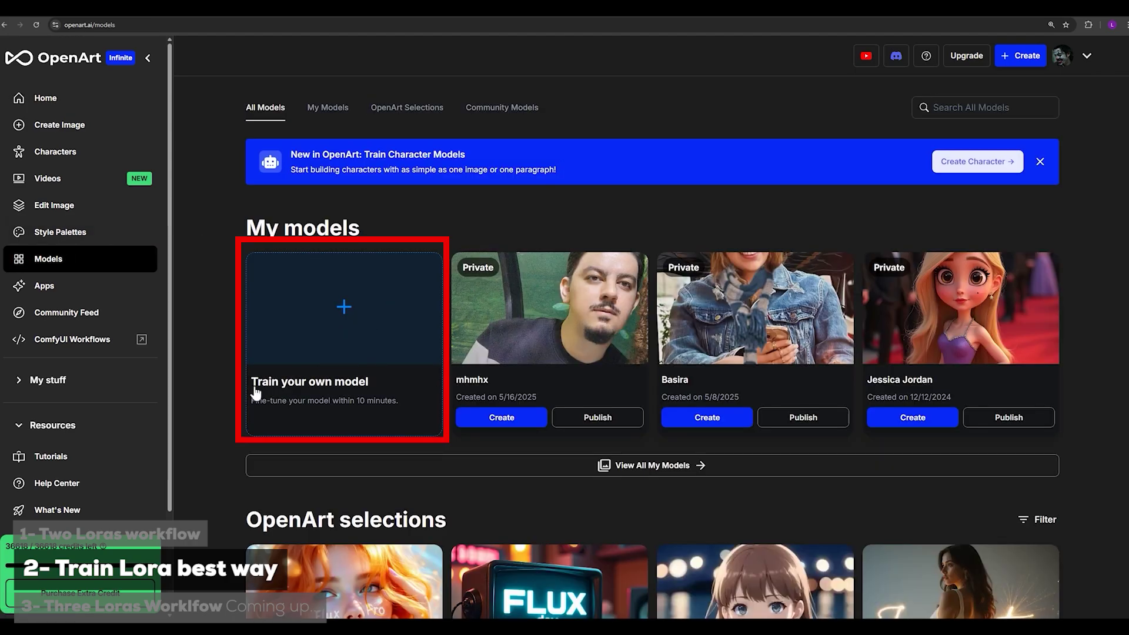
left_click(334, 323)
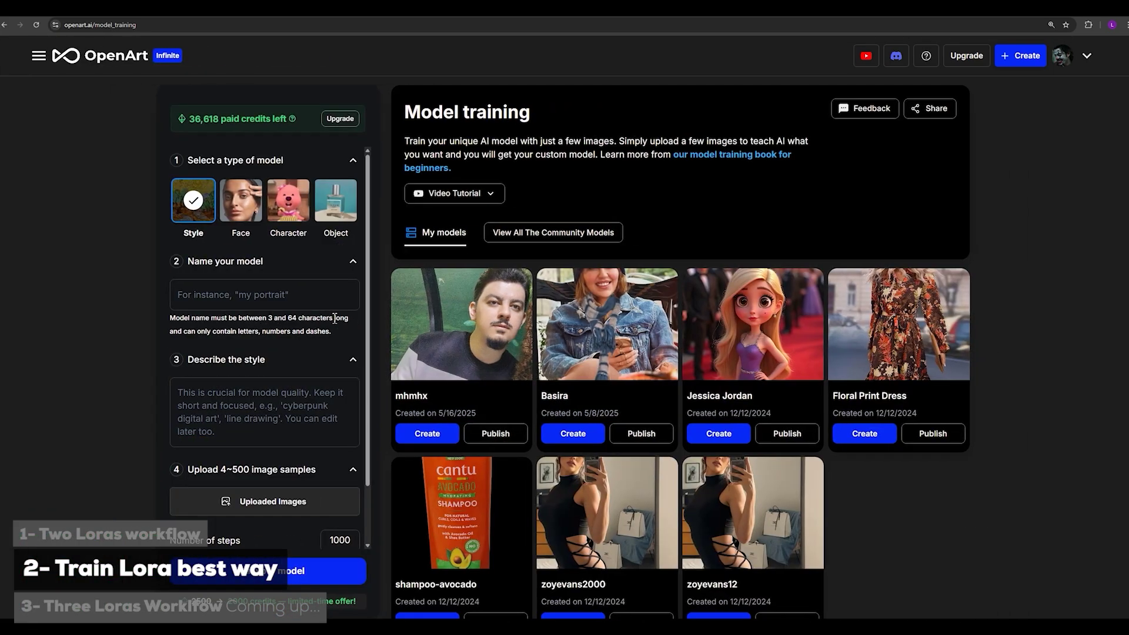
Choose Face as the type of model and name the model model22.
left_click(240, 200)
left_click(651, 386)
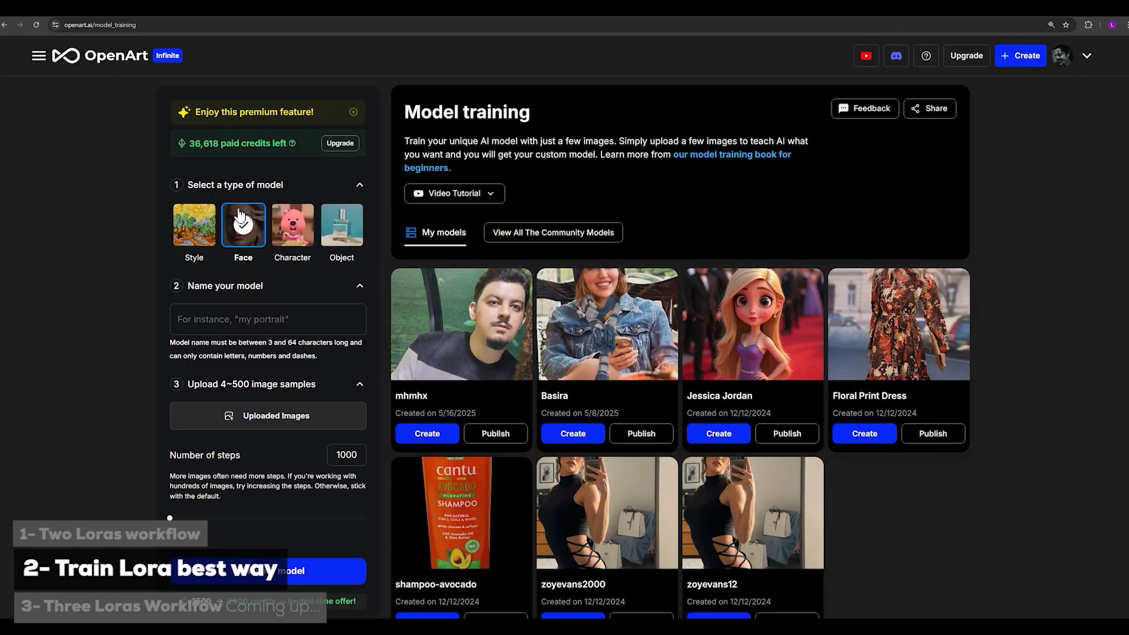
left_click(264, 317)
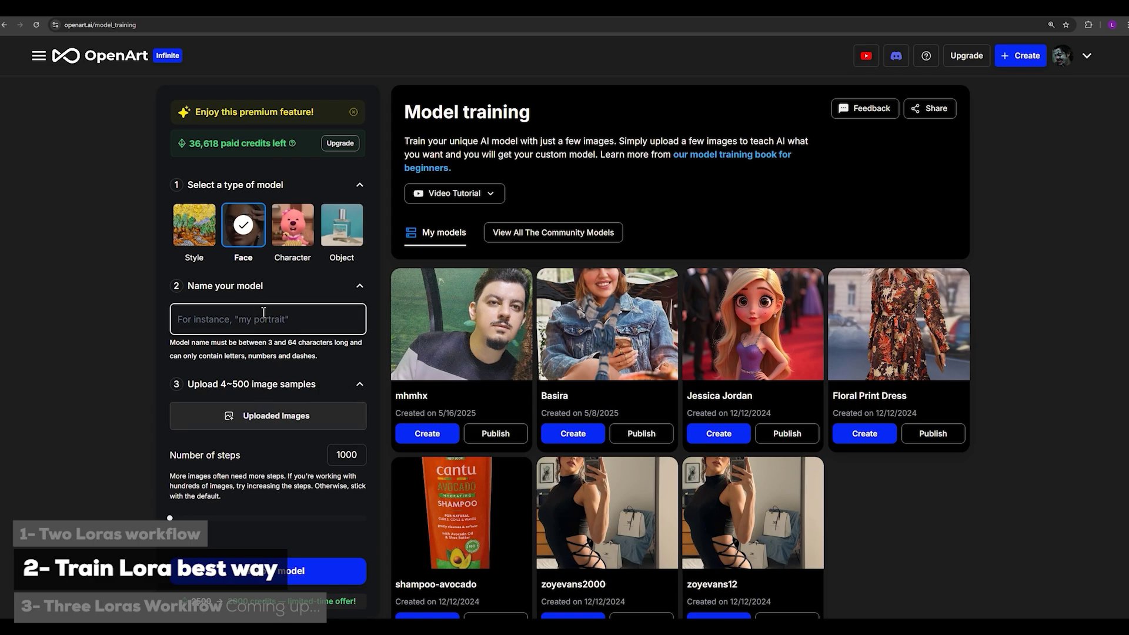
type("model22")
Switch to File Explorer and look through the training photos in the New folder inside Model 22.
key("alt+Tab")
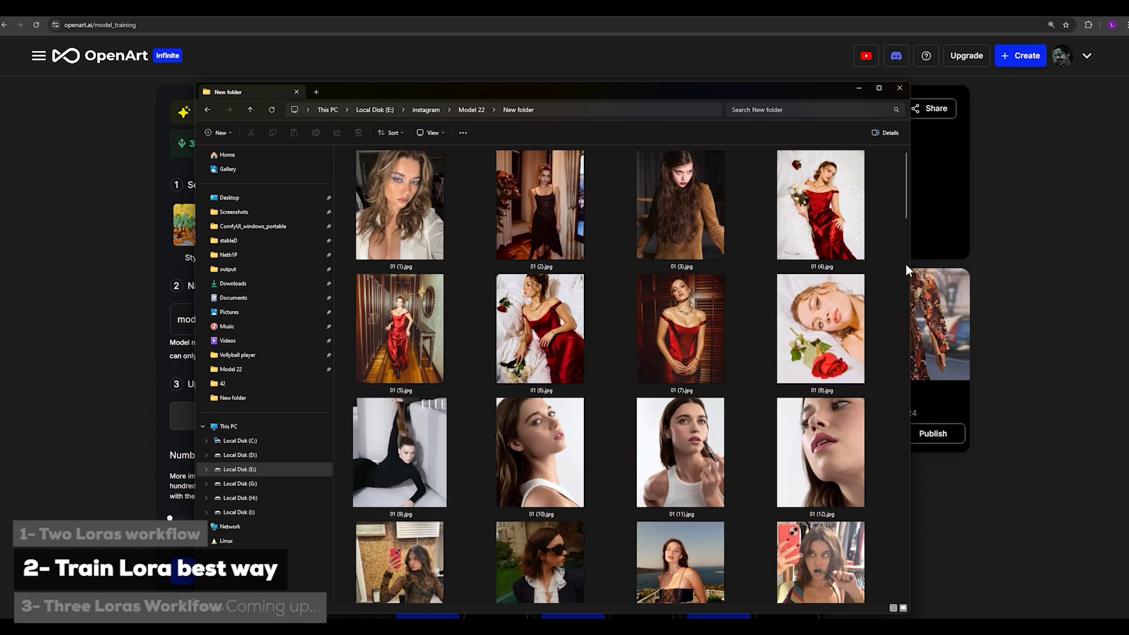
mouse_move(906, 197)
left_mouse_down()
mouse_move(887, 411)
mouse_move(896, 611)
mouse_move(925, 216)
mouse_move(911, 171)
mouse_move(897, 181)
left_mouse_up()
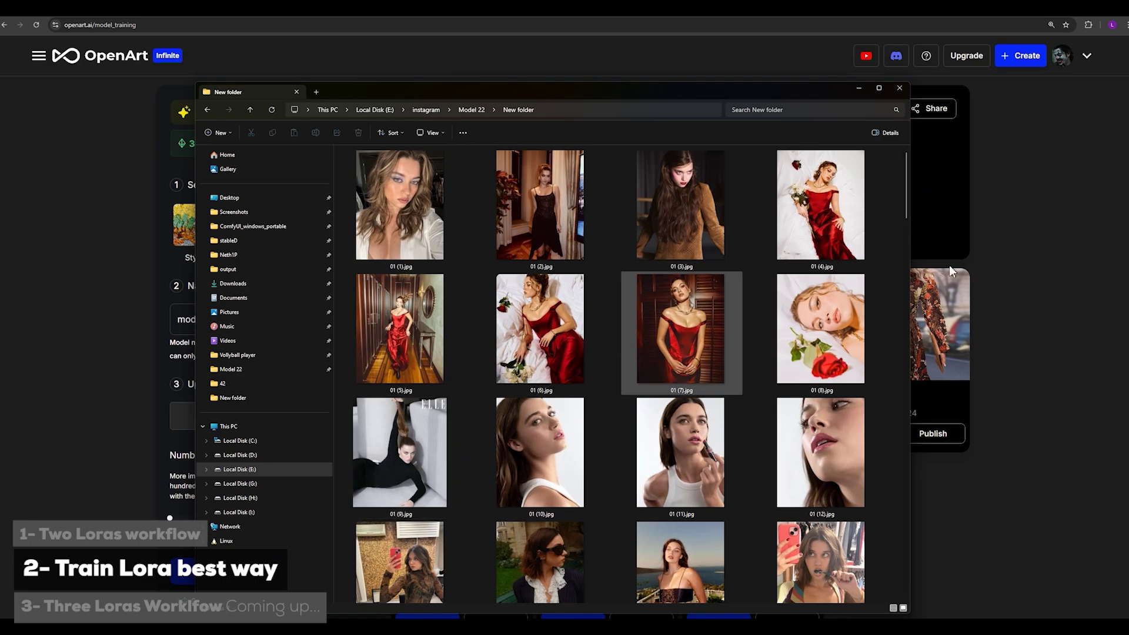
left_click_drag(907, 191, 891, 261)
scroll(891, 276, "down", 10)
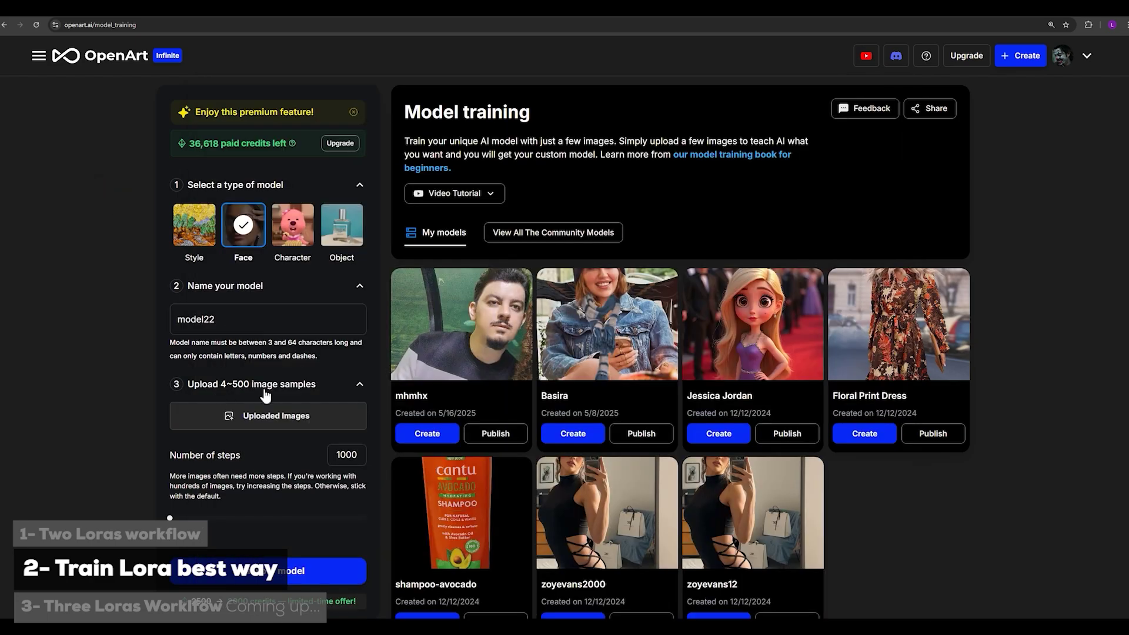
Open the image sample upload for the model and add the first photo, 01 (1).jpg, from the folder.
left_click(265, 416)
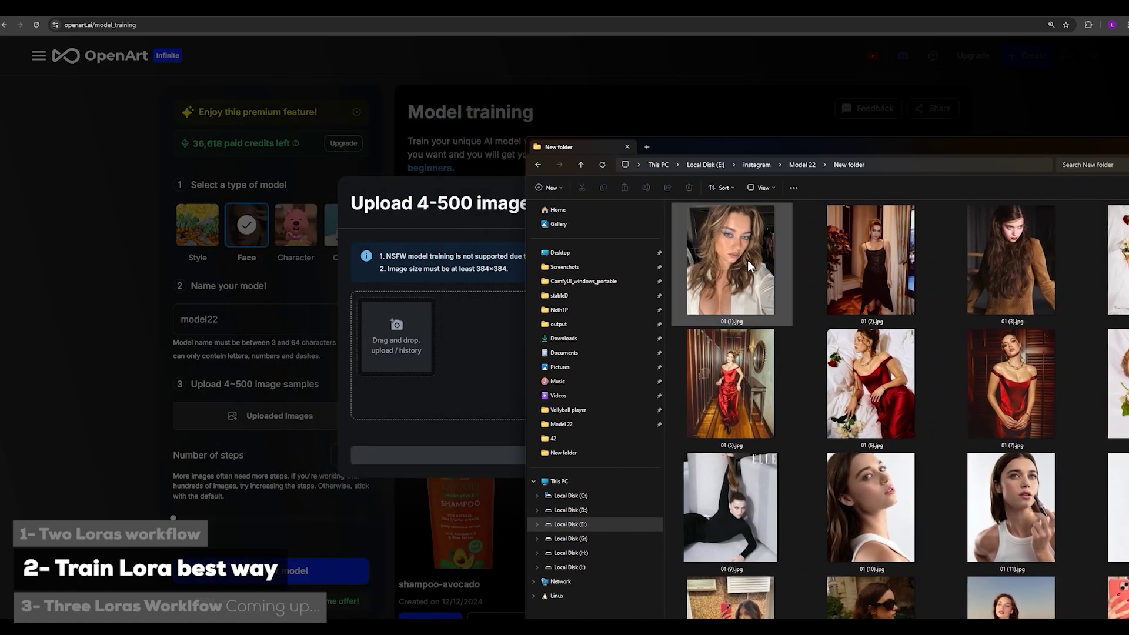
left_click_drag(748, 266, 404, 360)
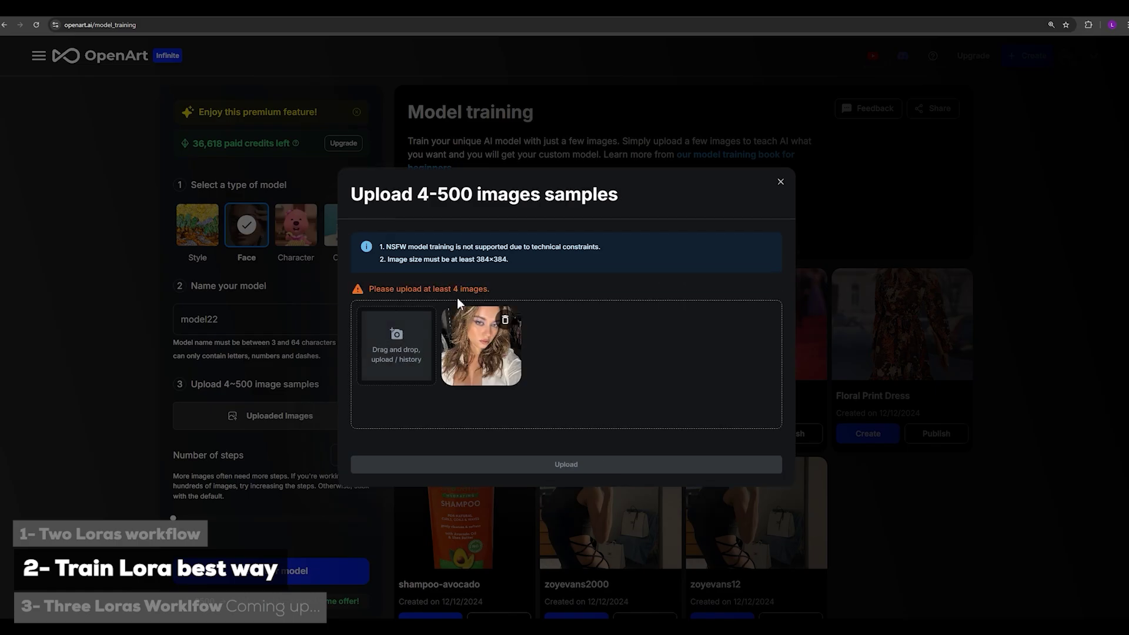
left_click(401, 343)
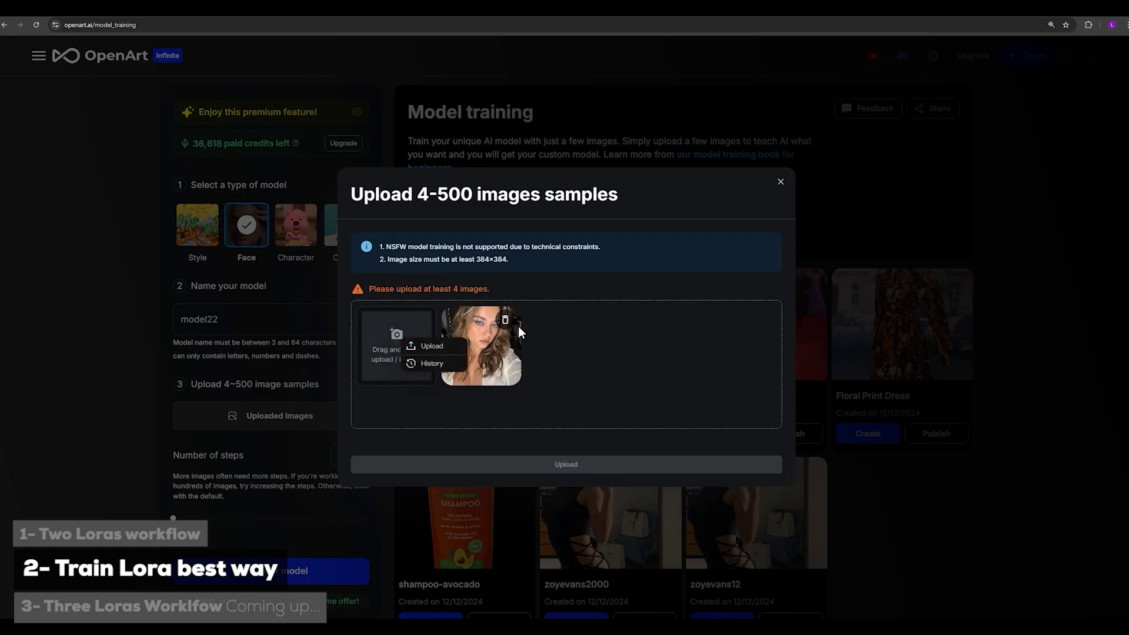
left_click(616, 346)
Add photos 01 (2).jpg through 01 (5).jpg from the Model 22 folder to the image samples.
key("alt+Tab")
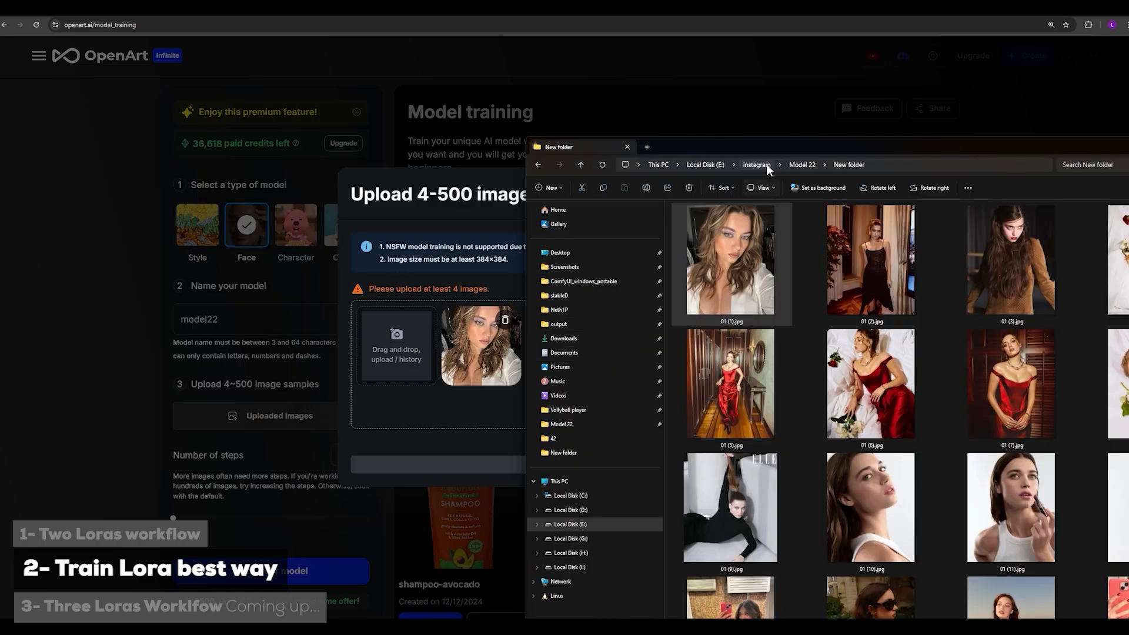
left_click_drag(763, 149, 540, 73)
left_click(664, 196)
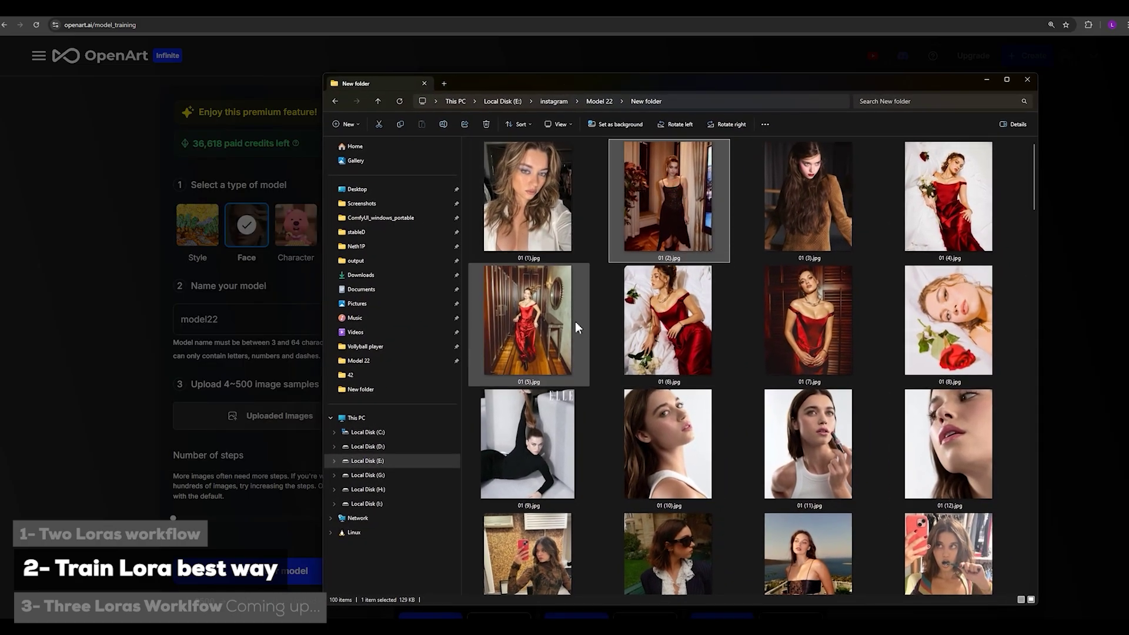
left_click(552, 323, "shift")
left_click_drag(640, 86, 847, 144)
left_click_drag(858, 262, 383, 346)
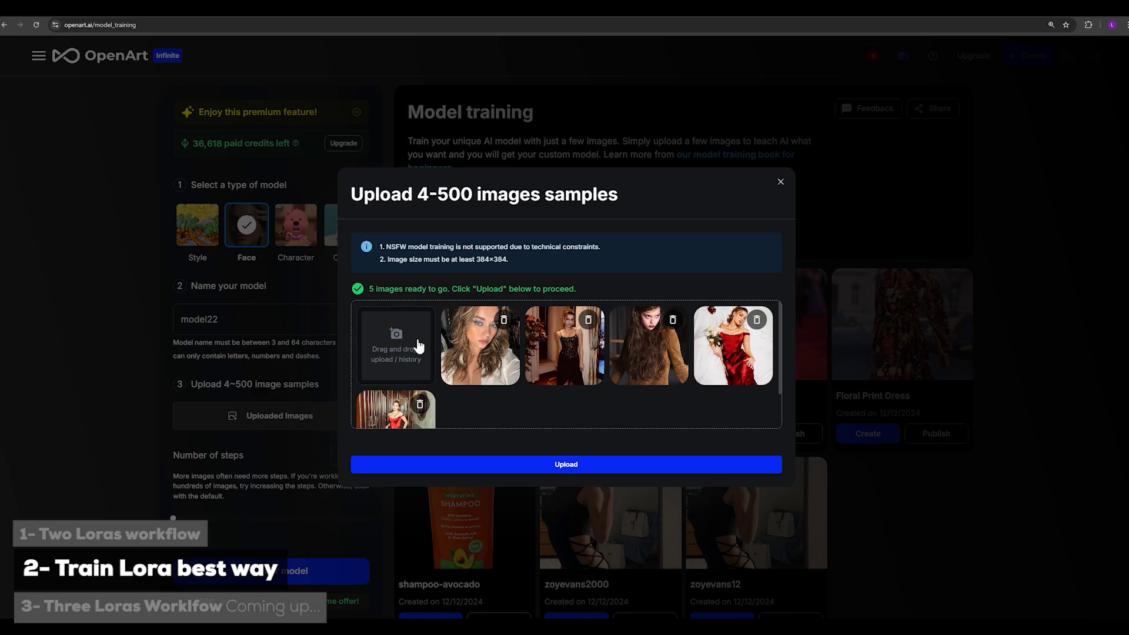
Add photos 01 (6).jpg through 01 (12).jpg from the Model 22 folder to the image samples.
key("alt+Tab")
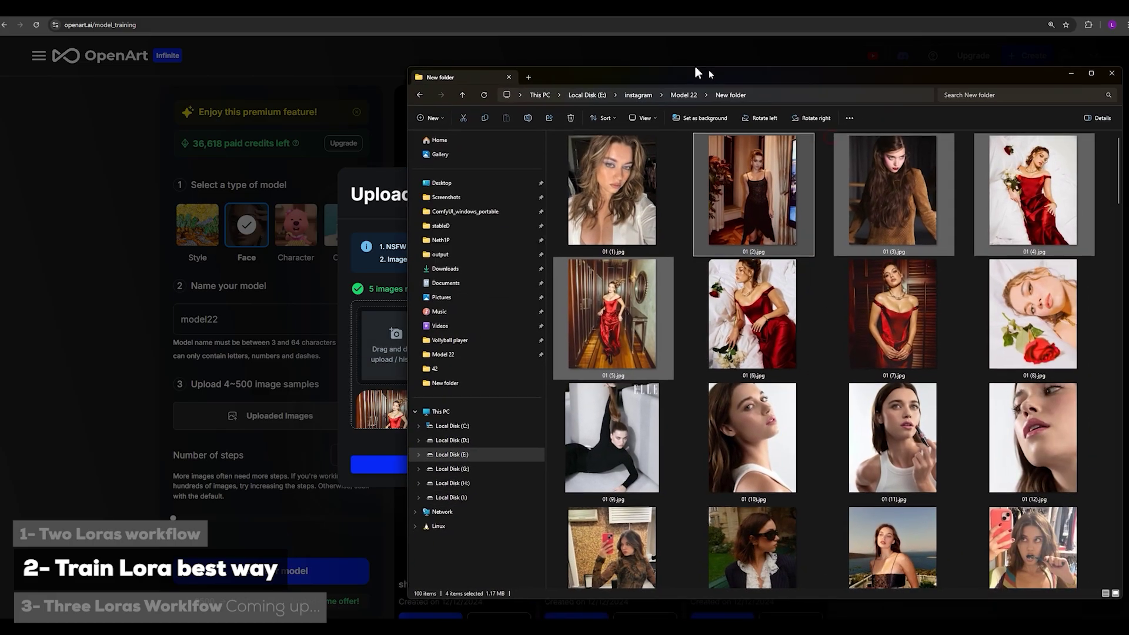
left_click_drag(697, 72, 630, 53)
left_click(672, 326)
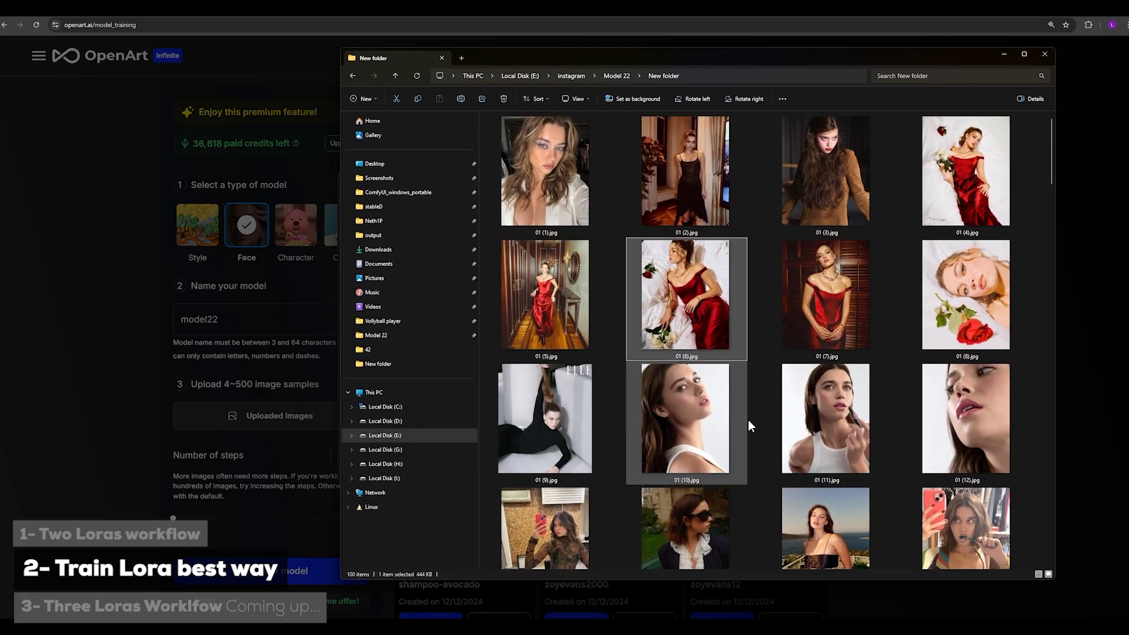
left_click(992, 435, "shift")
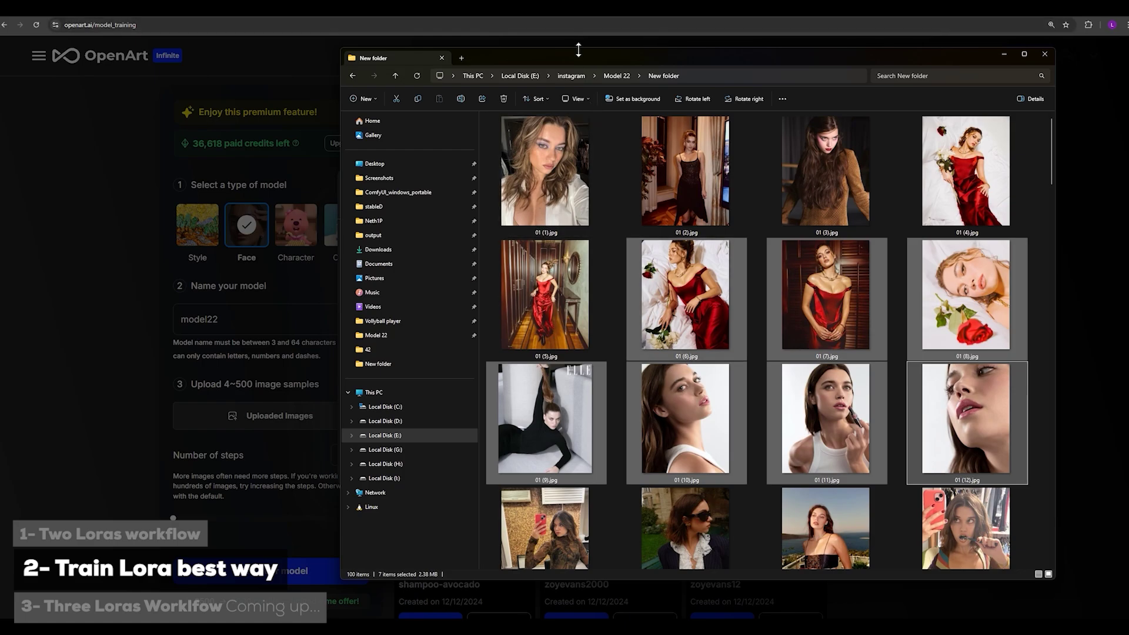
left_click(586, 75)
left_click_drag(687, 62, 872, 92)
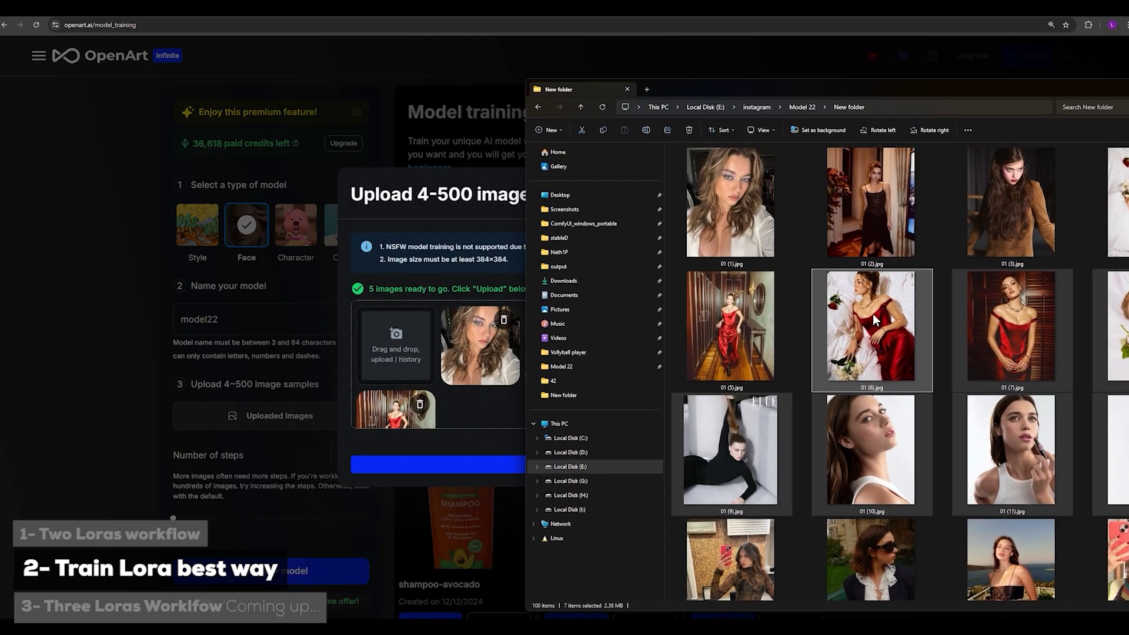
left_click_drag(871, 316, 384, 336)
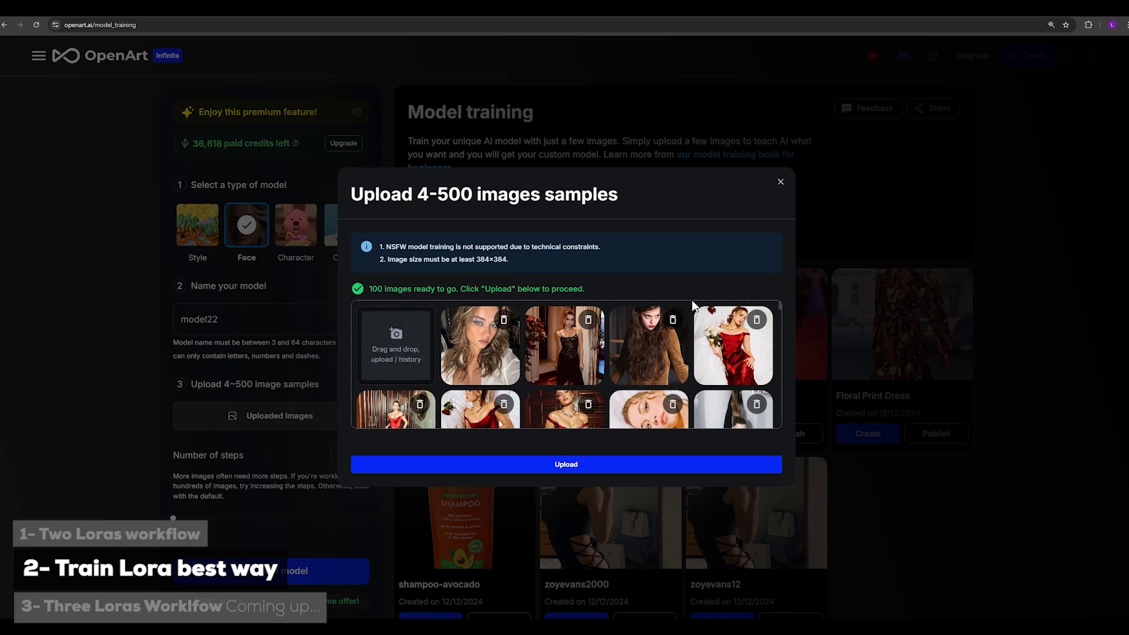
Check the collected image samples and upload all 100 for model22.
mouse_move(782, 306)
left_mouse_down()
mouse_move(777, 422)
mouse_move(782, 296)
left_mouse_up()
mouse_move(781, 306)
left_mouse_down()
mouse_move(779, 423)
mouse_move(773, 301)
left_mouse_up()
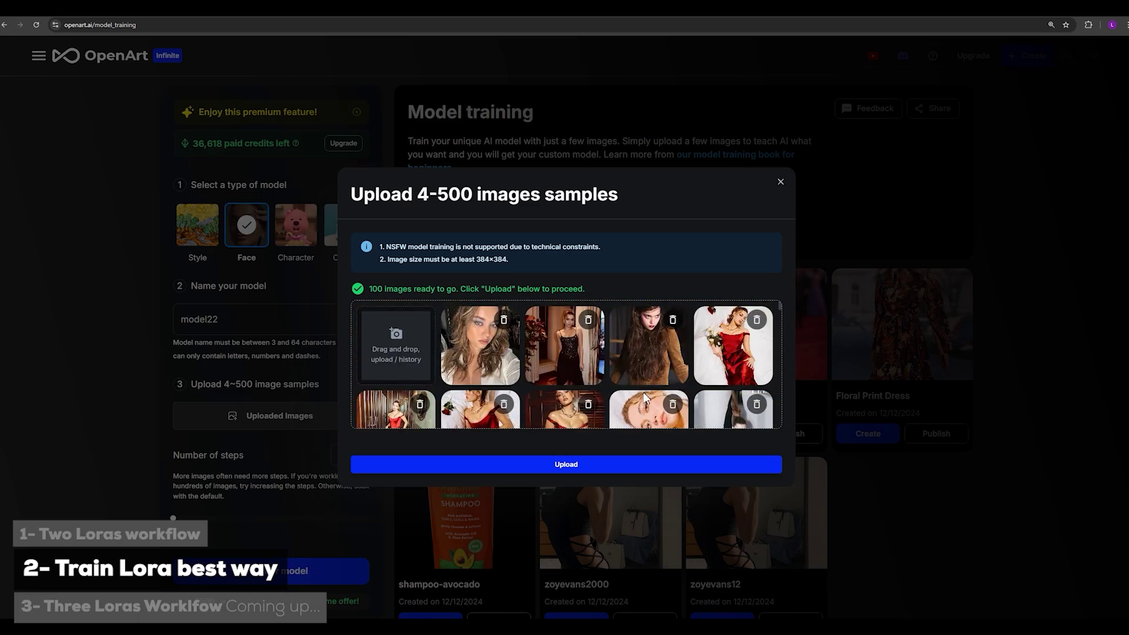
left_click(552, 468)
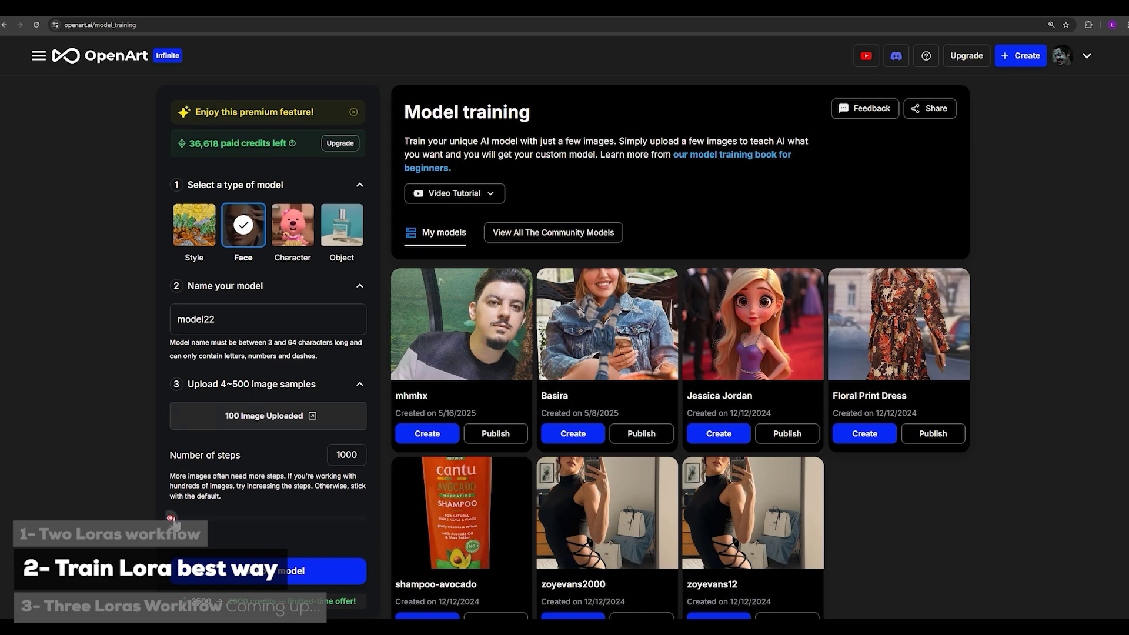
Set the number of training steps to 2000 for model22 and start training the model.
left_click_drag(171, 518, 365, 518)
double_click(349, 464)
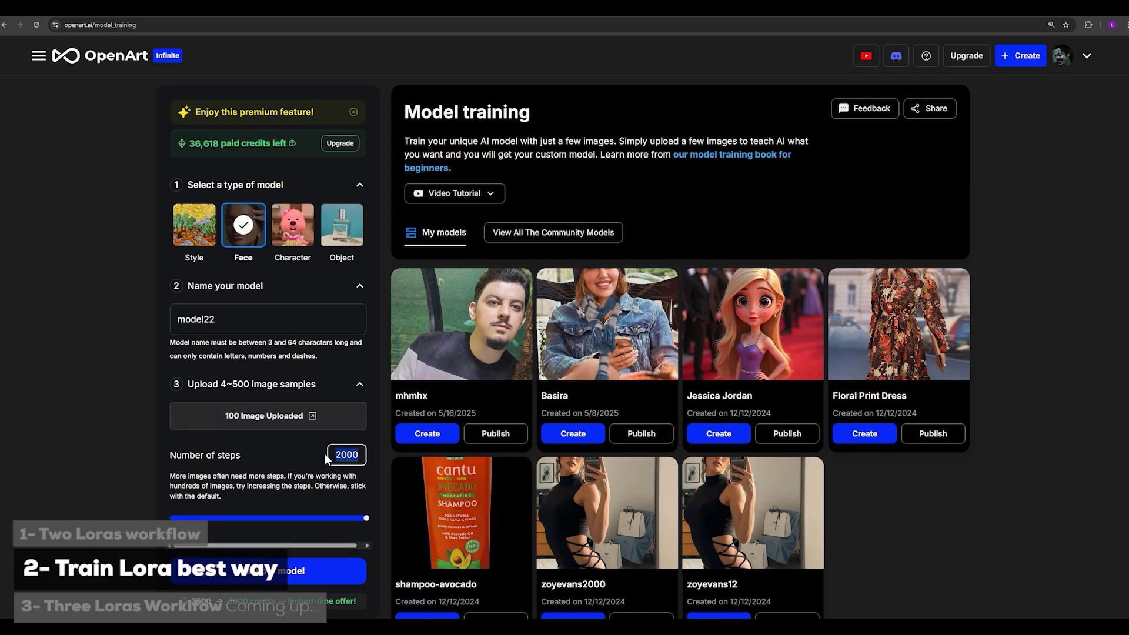
scroll(291, 504, "down", 1)
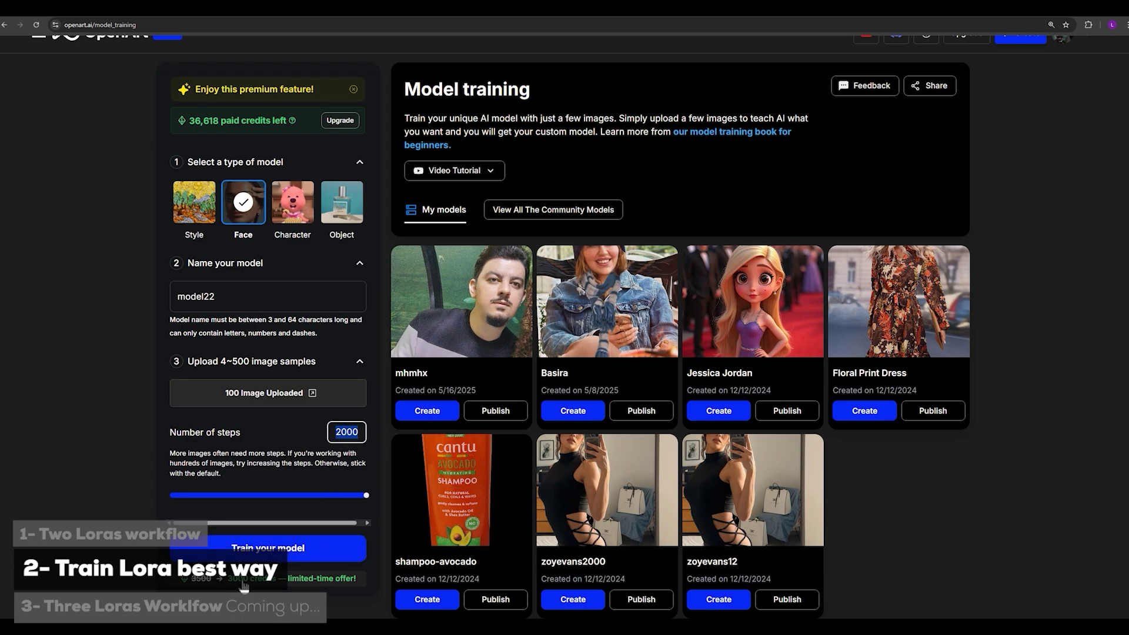
left_click_drag(367, 495, 165, 506)
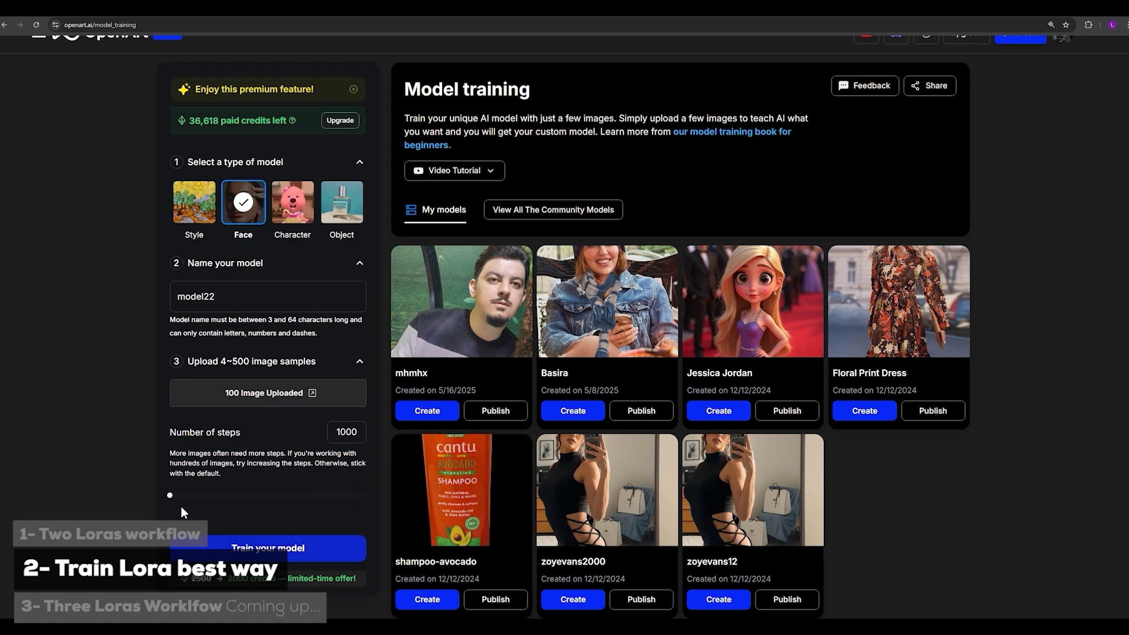
left_click_drag(171, 500, 266, 501)
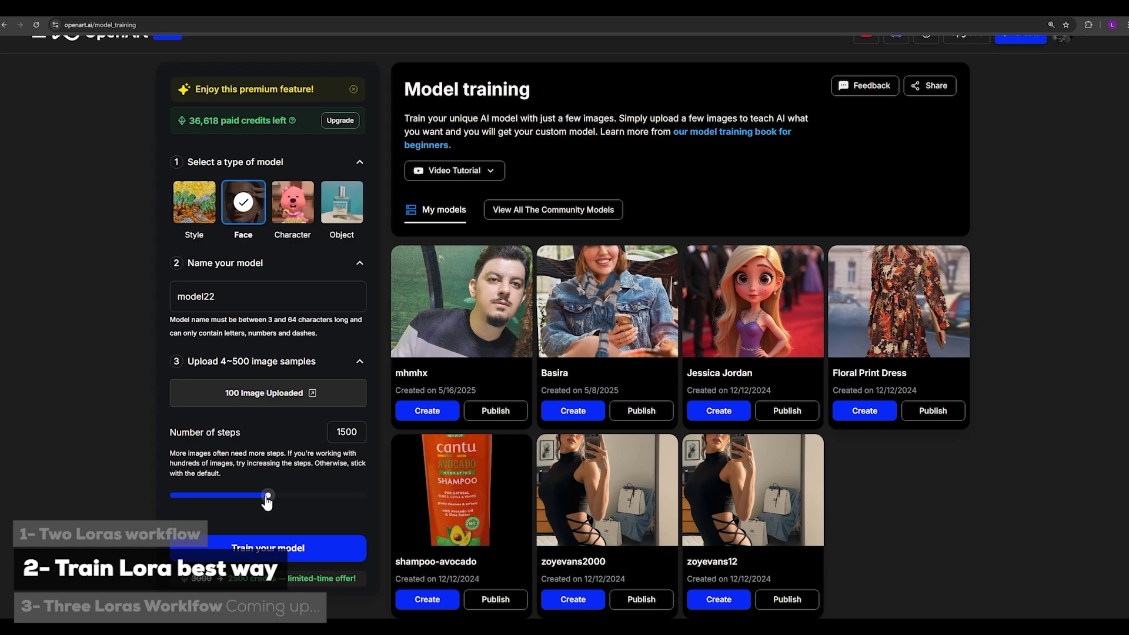
left_click_drag(268, 500, 364, 499)
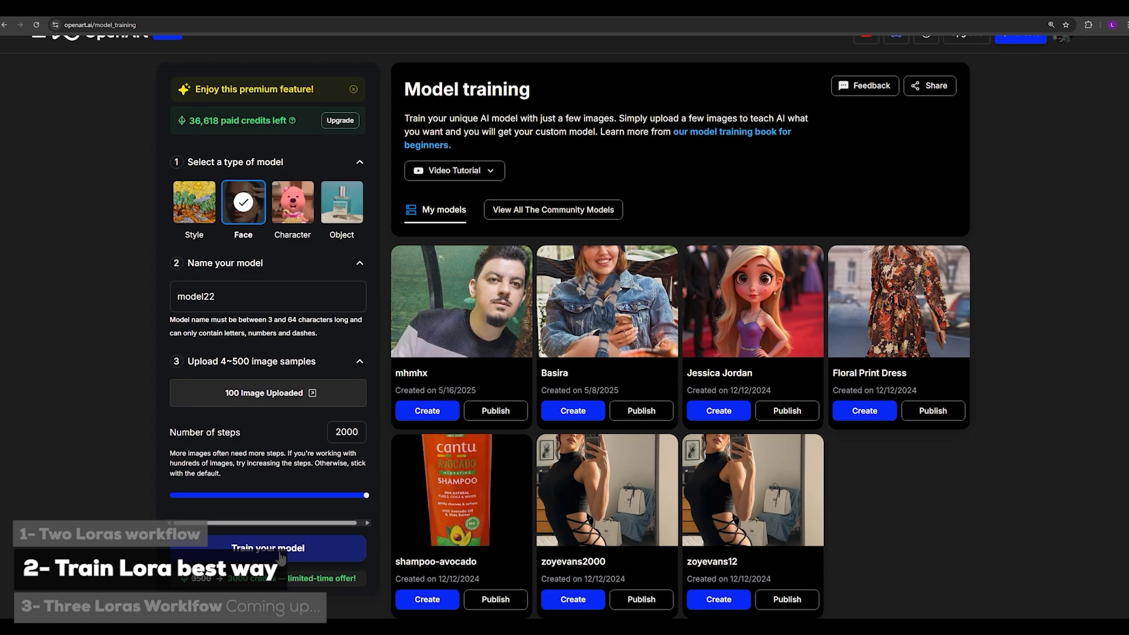
left_click(332, 558)
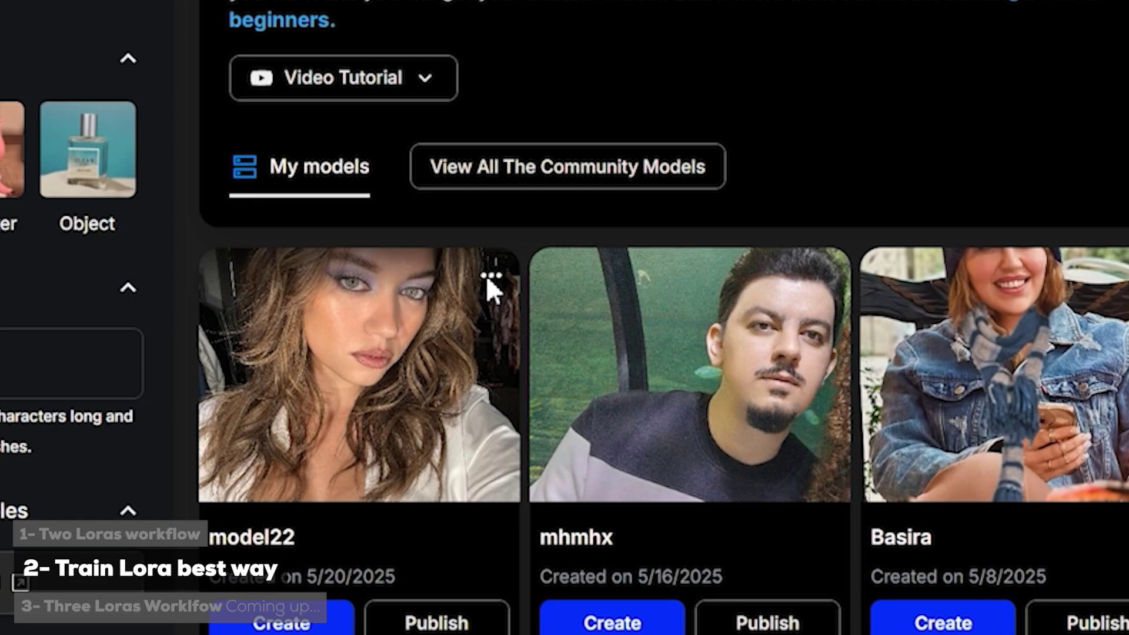
Download the trained model22 model file, accepting the advanced setup caution.
left_click(490, 274)
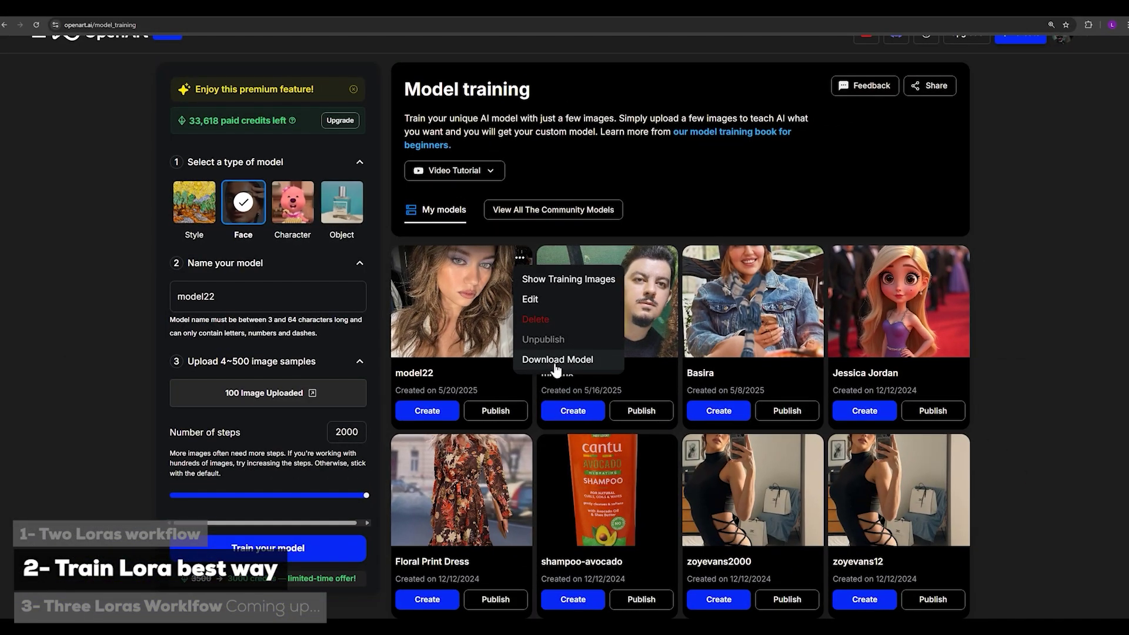
left_click(555, 367)
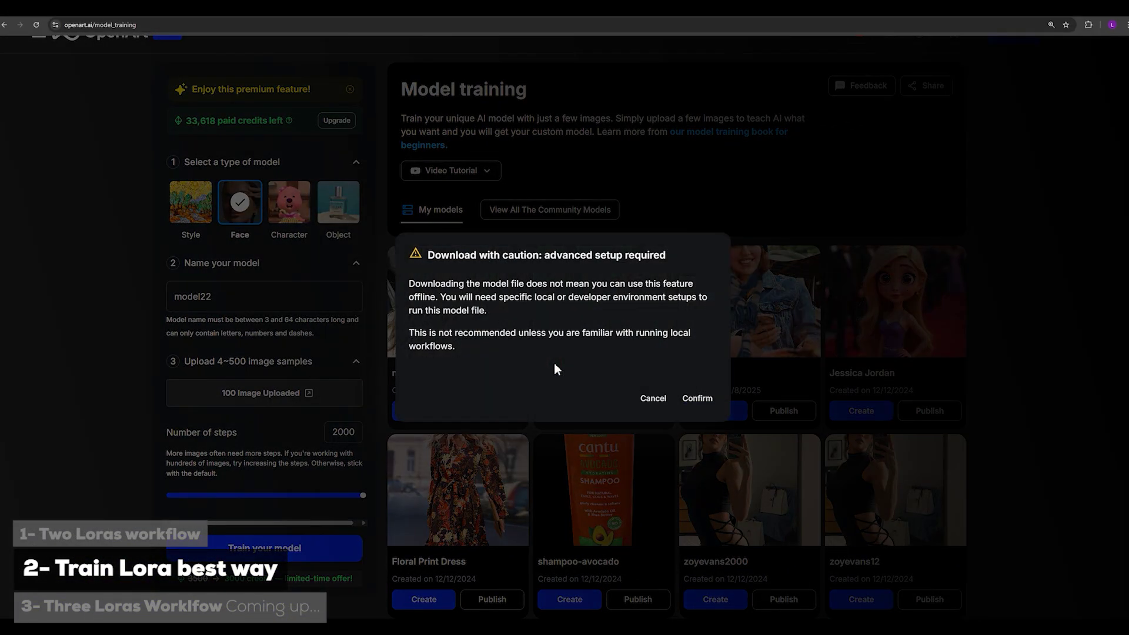
left_click(695, 397)
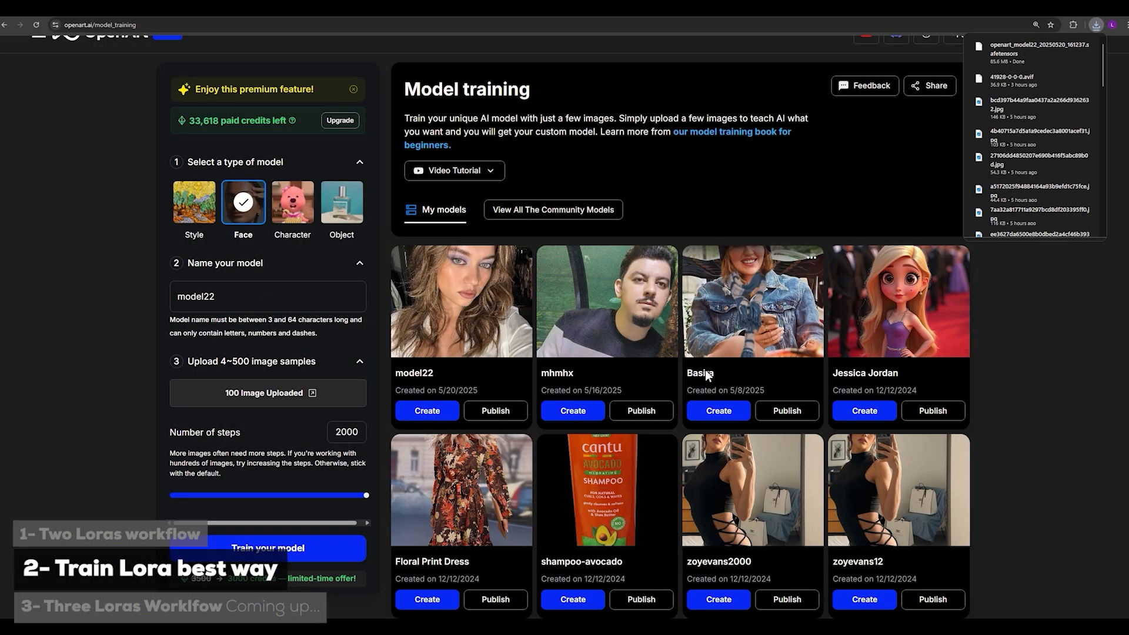
Show the downloaded model22 safetensors file in the Downloads folder and copy it.
left_click(1064, 47)
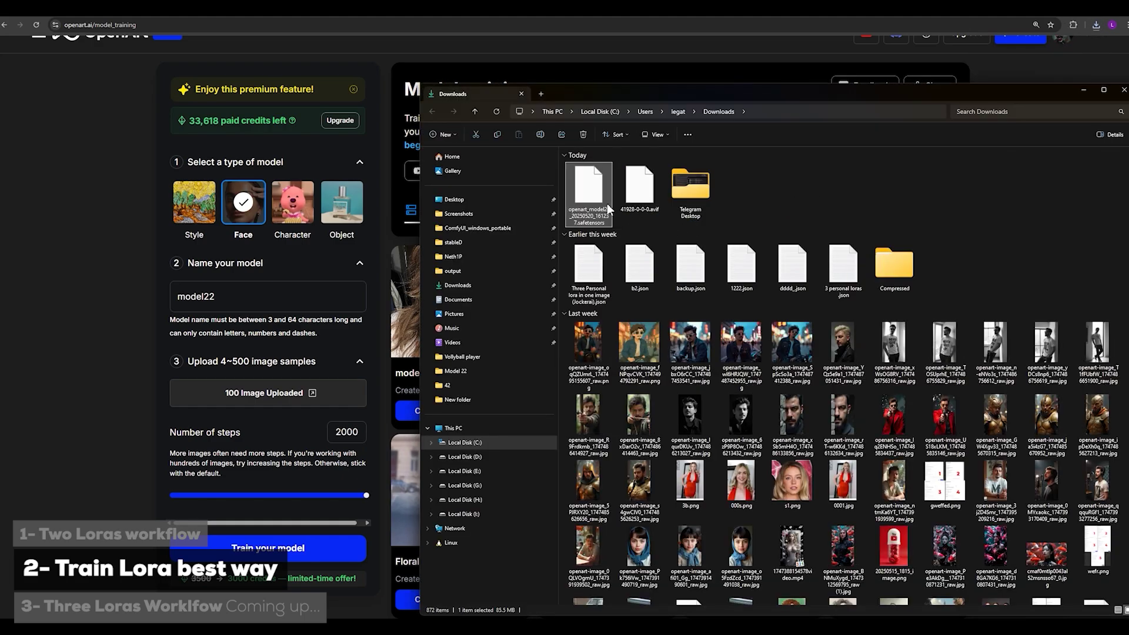
right_click(603, 199)
left_click(629, 203)
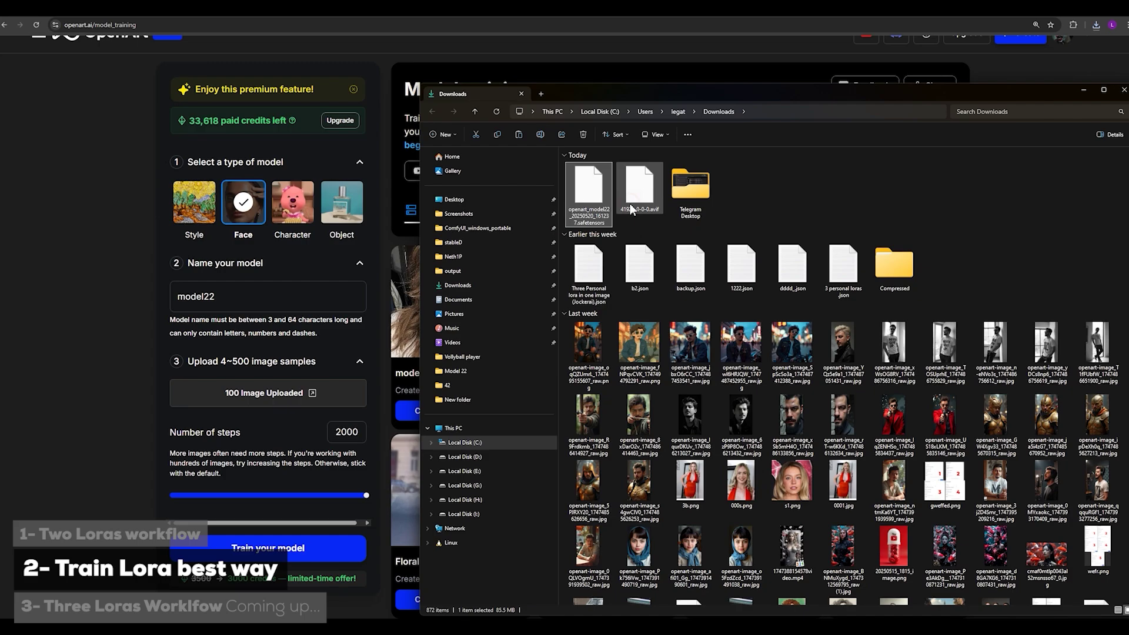
Go to the ComfyUI\models\loras folder inside ComfyUI_windows_portable.
left_click(477, 227)
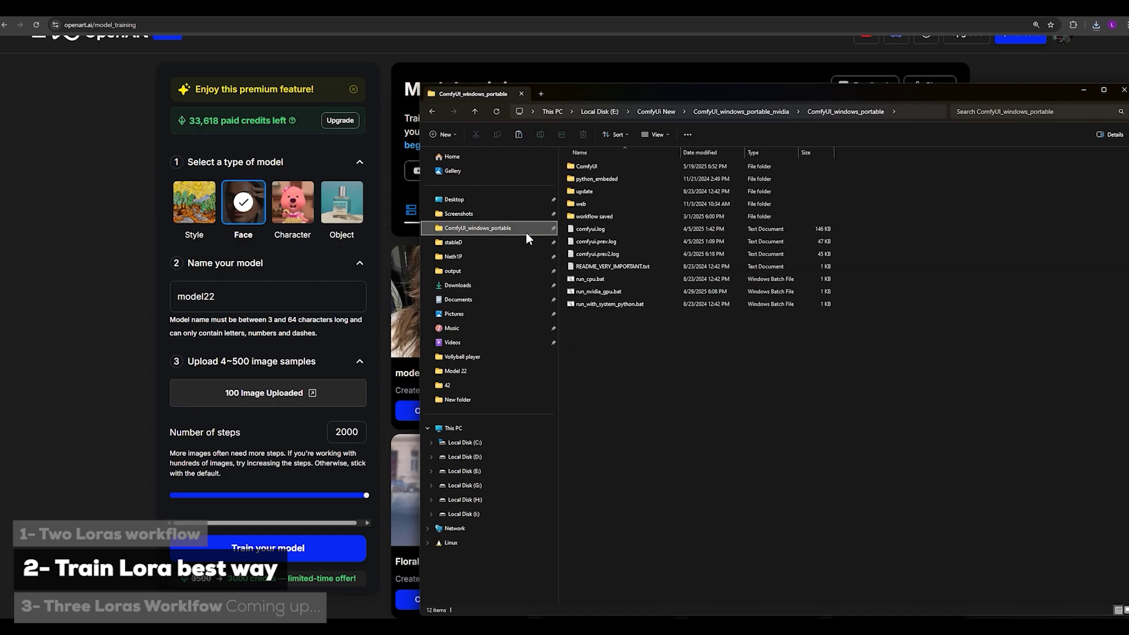
double_click(595, 170)
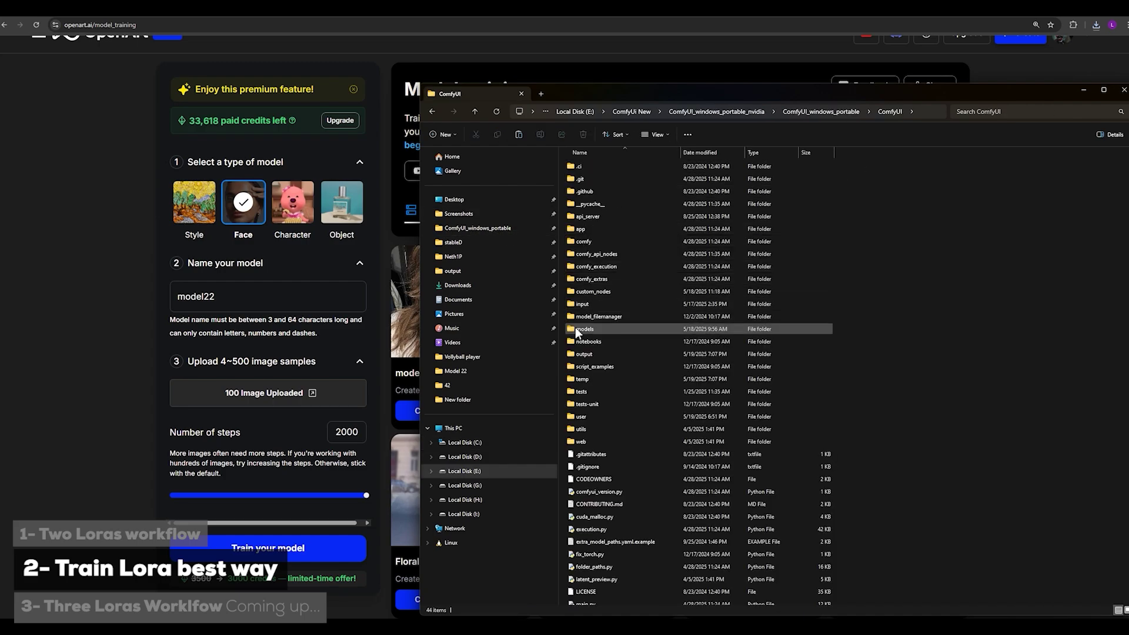
double_click(575, 330)
double_click(575, 328)
double_click(611, 378)
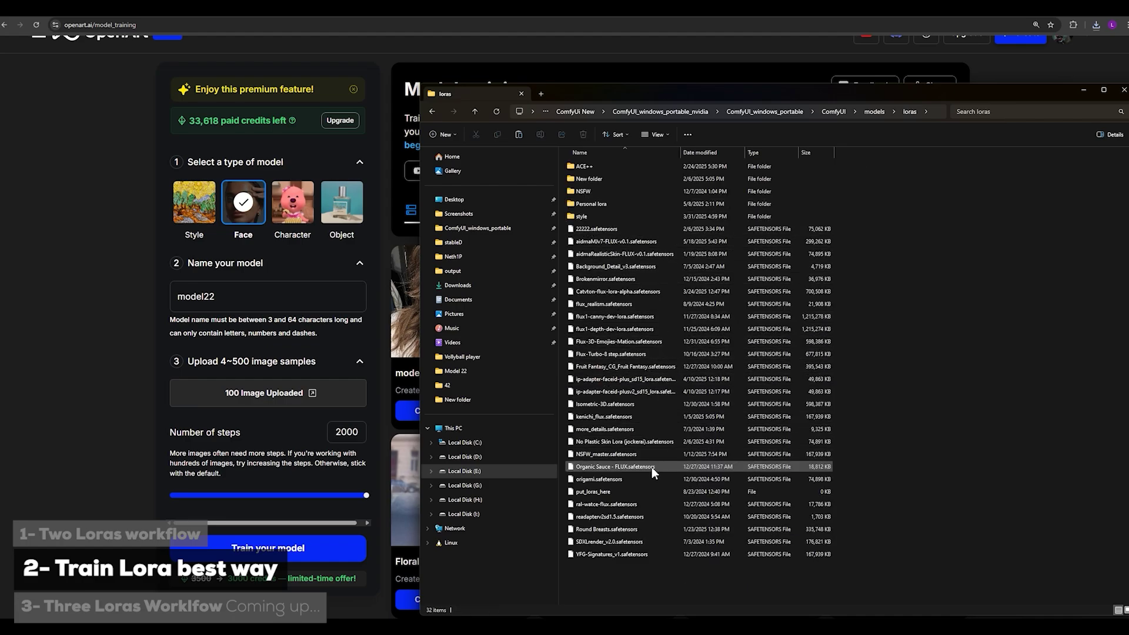
right_click(623, 571)
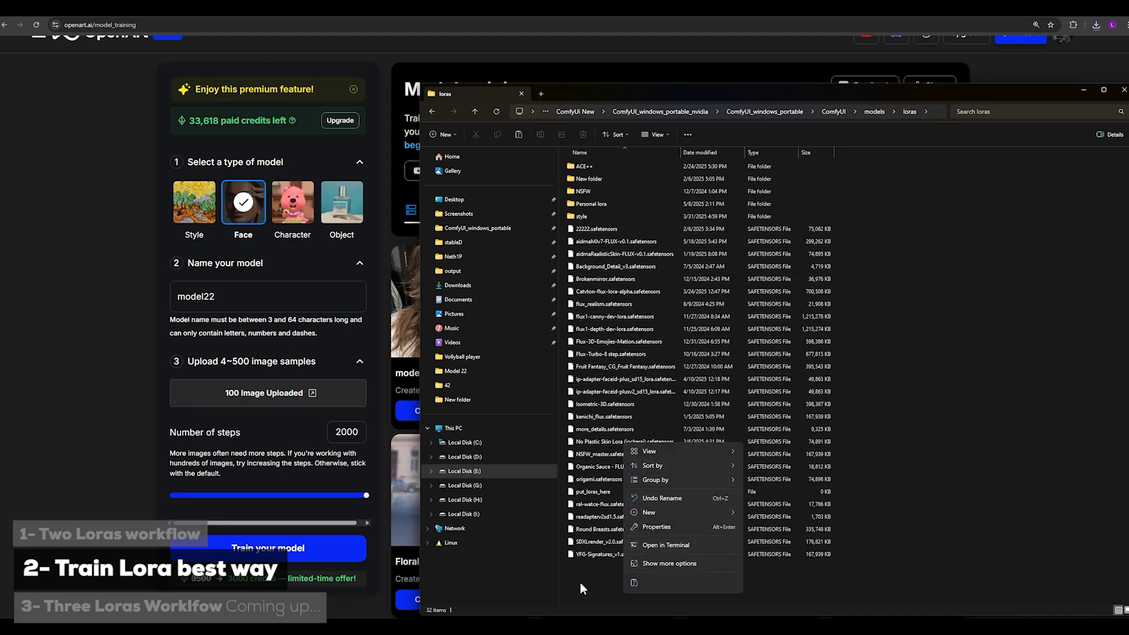
left_click(596, 576)
Paste the copied model22 file into the Personal lora subfolder.
double_click(593, 203)
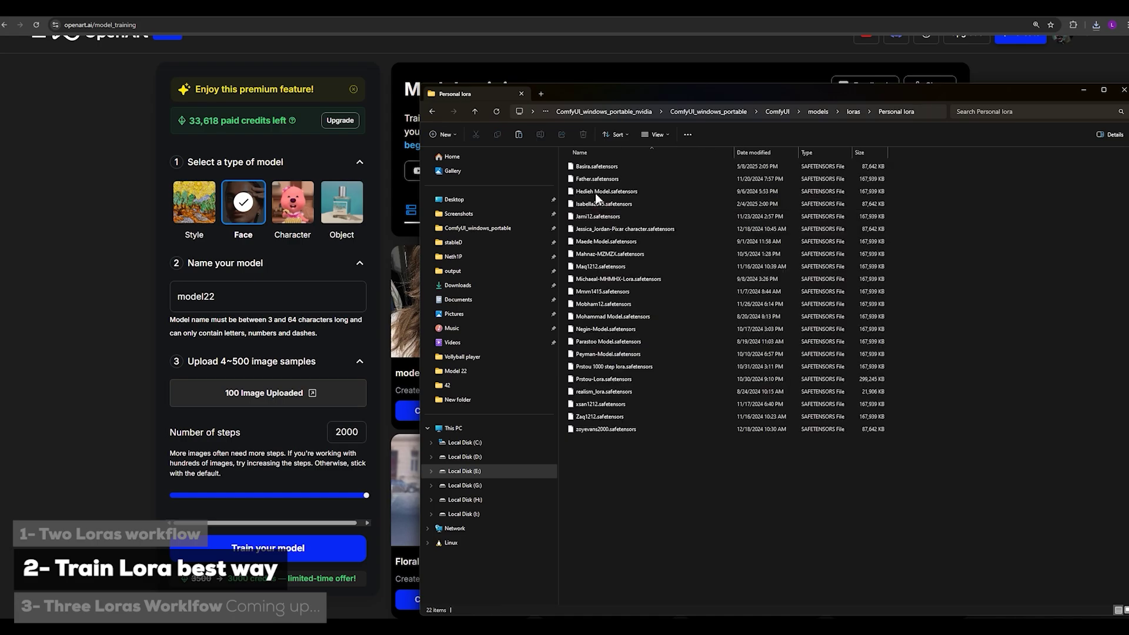
right_click(583, 438)
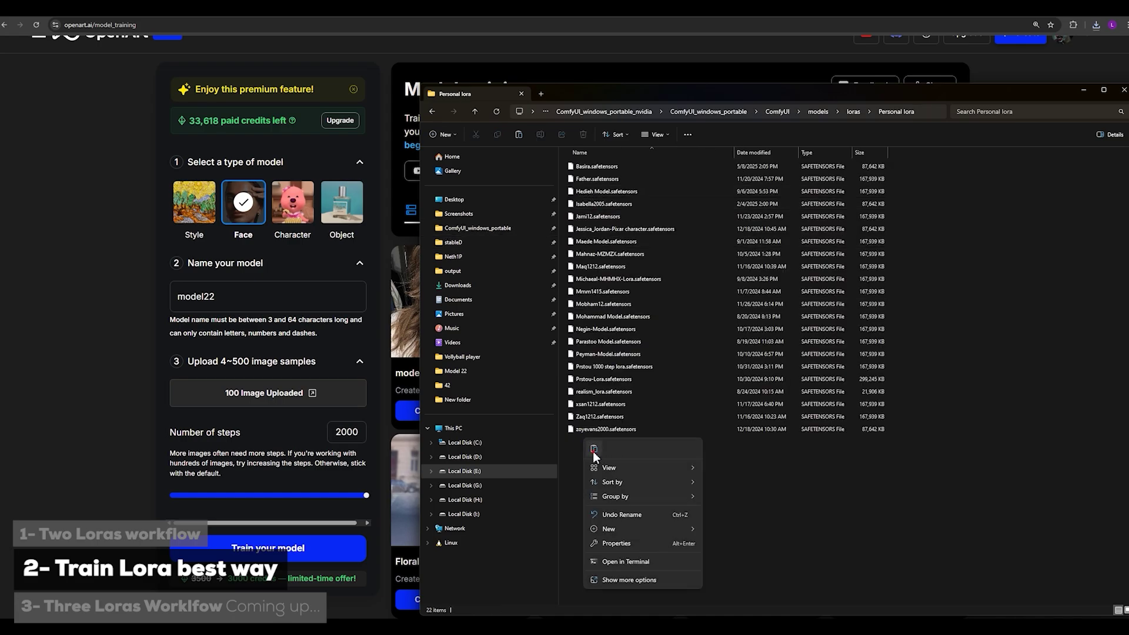
left_click(594, 449)
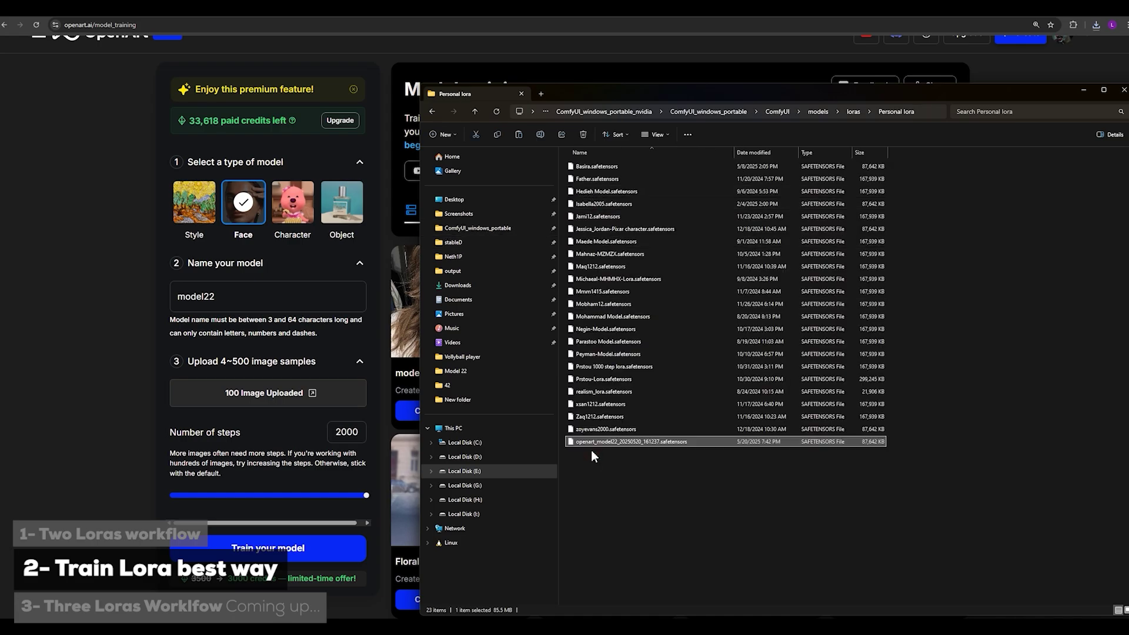
Rename the pasted Lora file to Model22.safetensors.
left_click(625, 440)
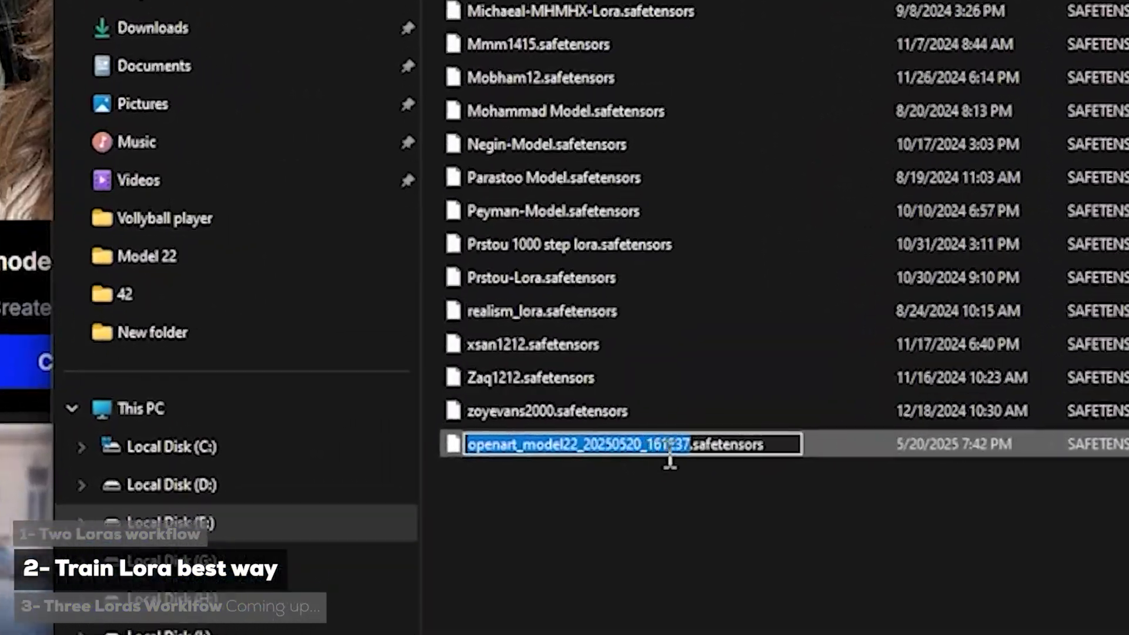
left_click(658, 442)
left_click_drag(697, 447, 423, 448)
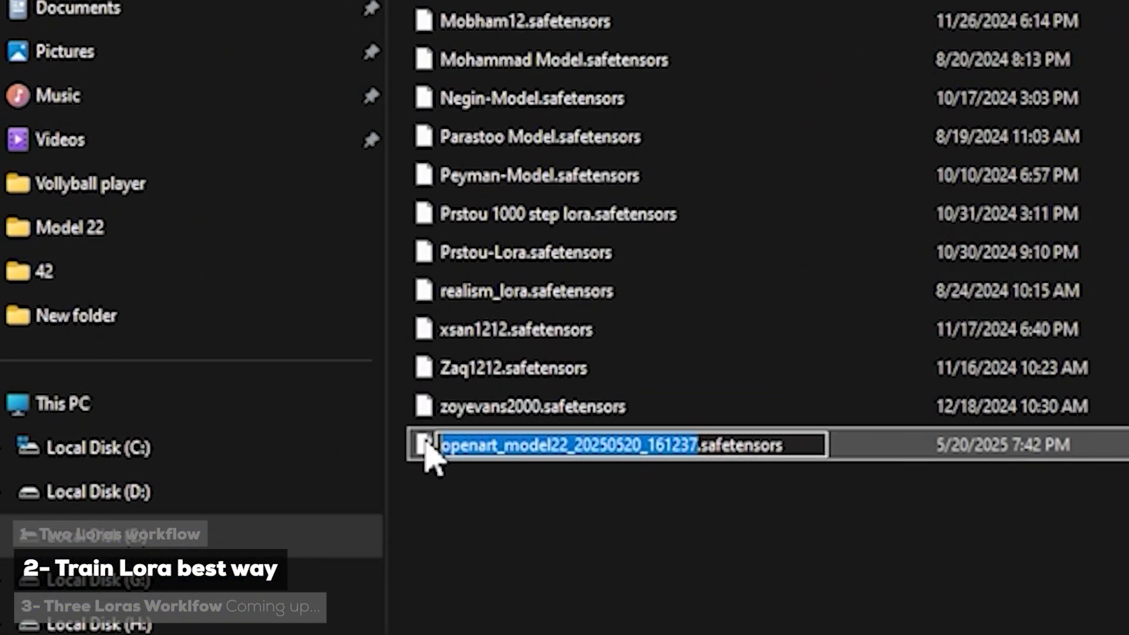
type("Modell22")
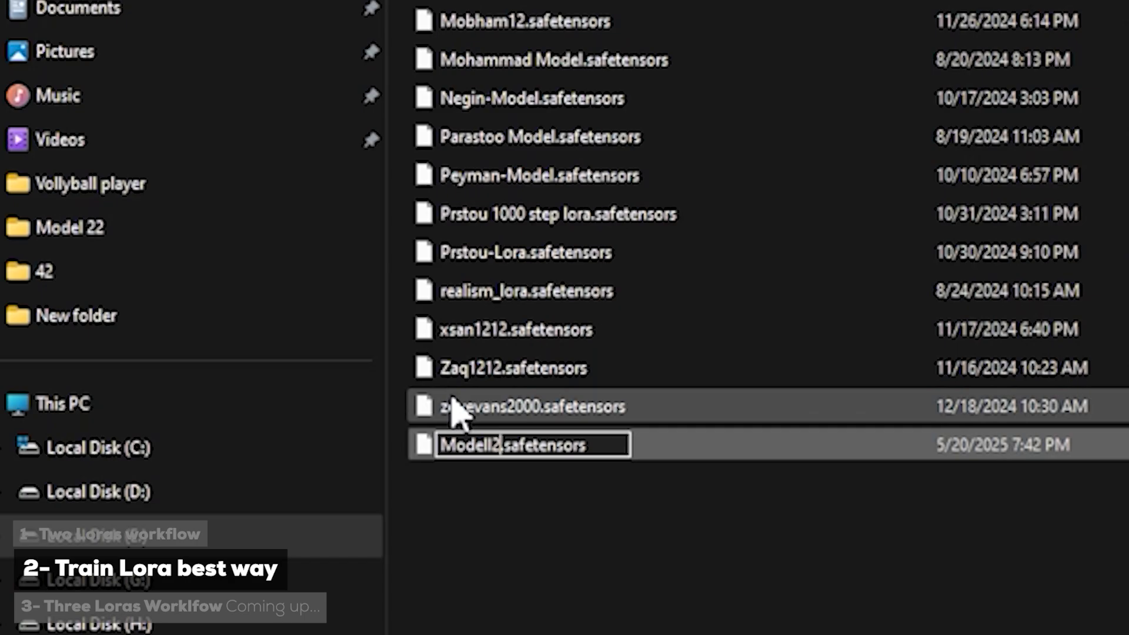
key("Return")
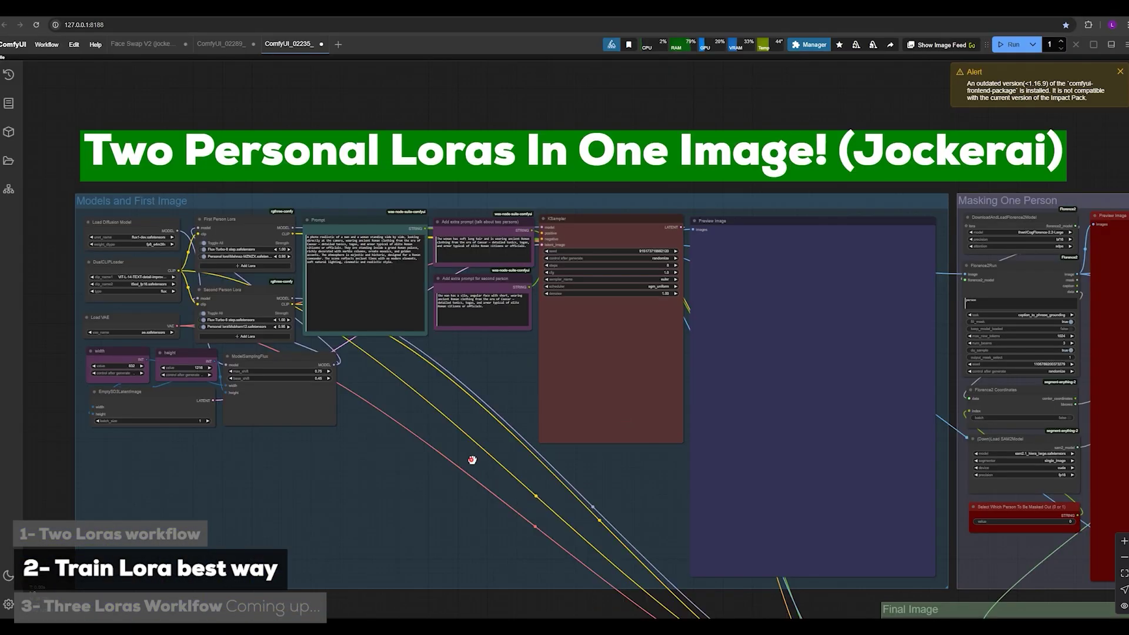
Switch to the two-Lora workflow in ComfyUI and slightly reposition the First Person Lora and Second Person Lora nodes.
scroll(515, 421, "up", 5)
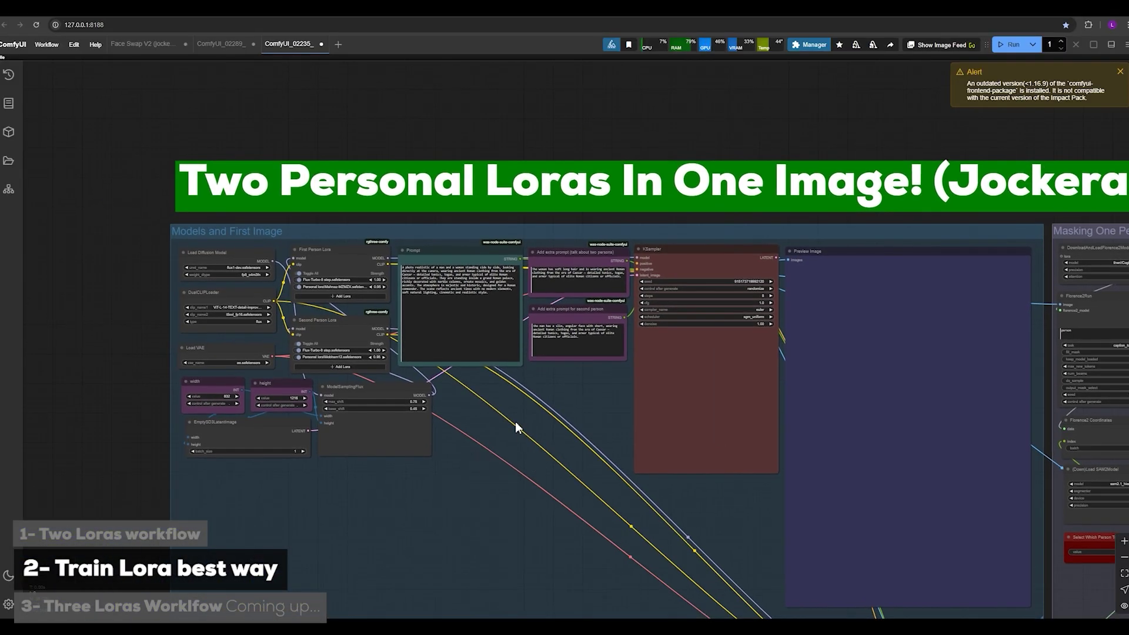
left_click_drag(515, 421, 761, 548)
scroll(700, 517, "up", 2)
scroll(762, 548, "up", 3)
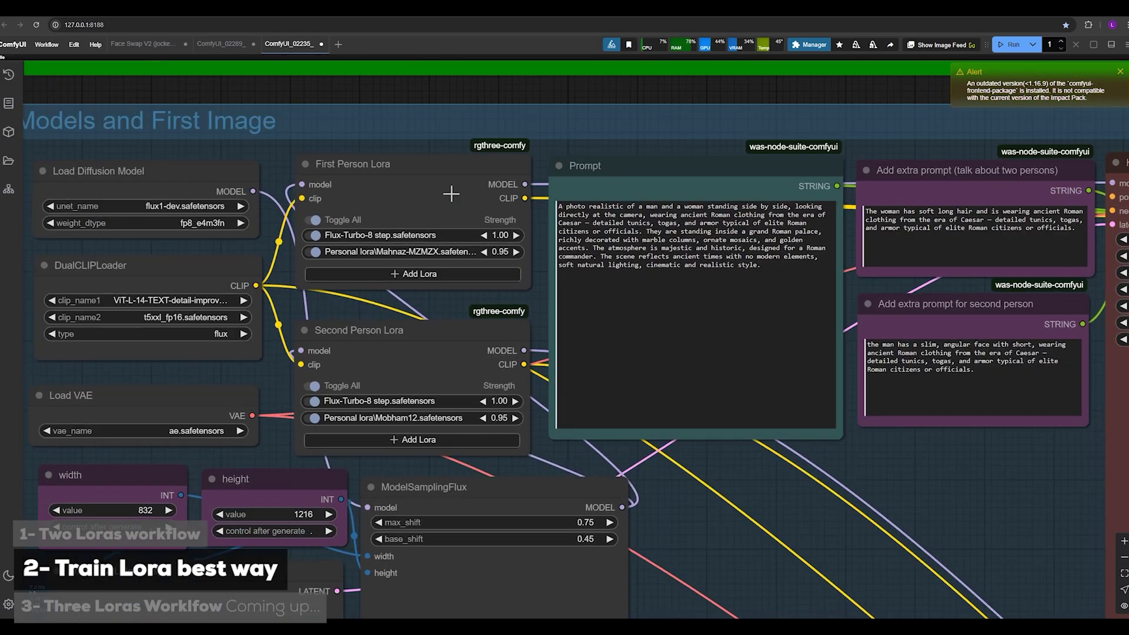
left_click(420, 169)
left_click_drag(442, 169, 435, 175)
left_click_drag(423, 327, 418, 326)
left_click_drag(403, 195, 402, 198)
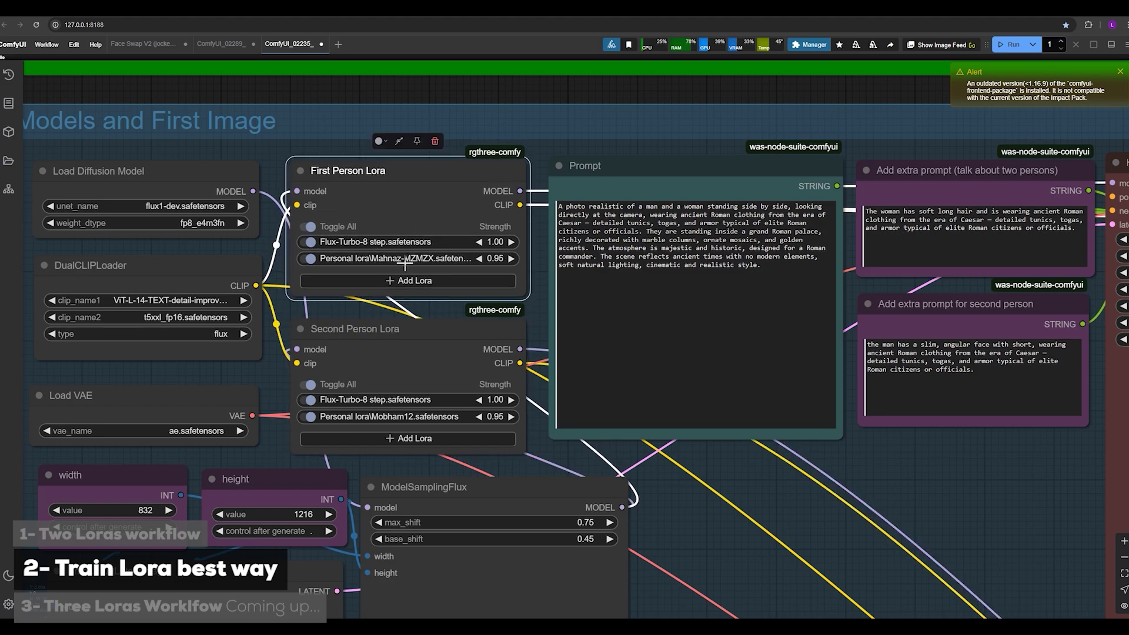
Replace the personal Lora in the First Person Lora node with Personal lora\Model22.safetensors, filtering the list by model22.
left_click(407, 259)
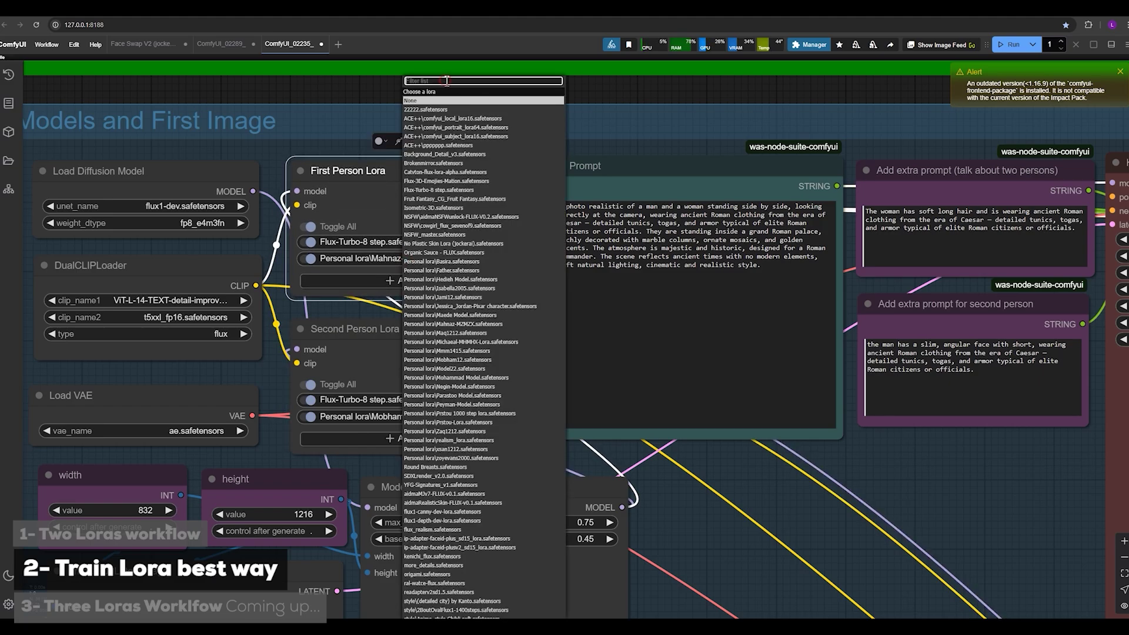
type("model22")
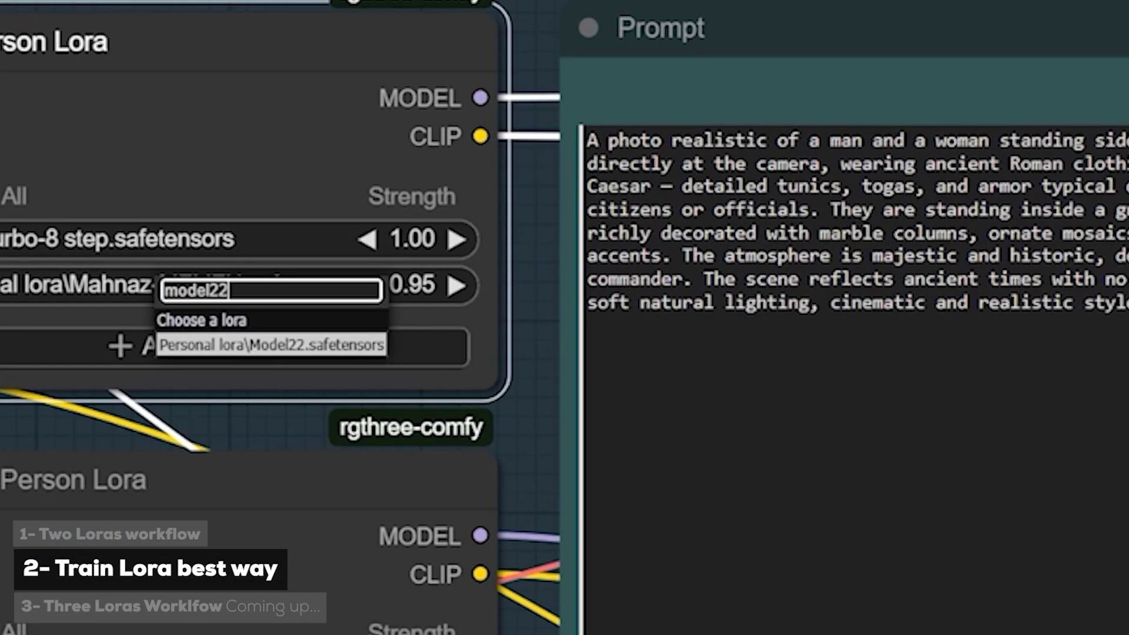
left_click(199, 345)
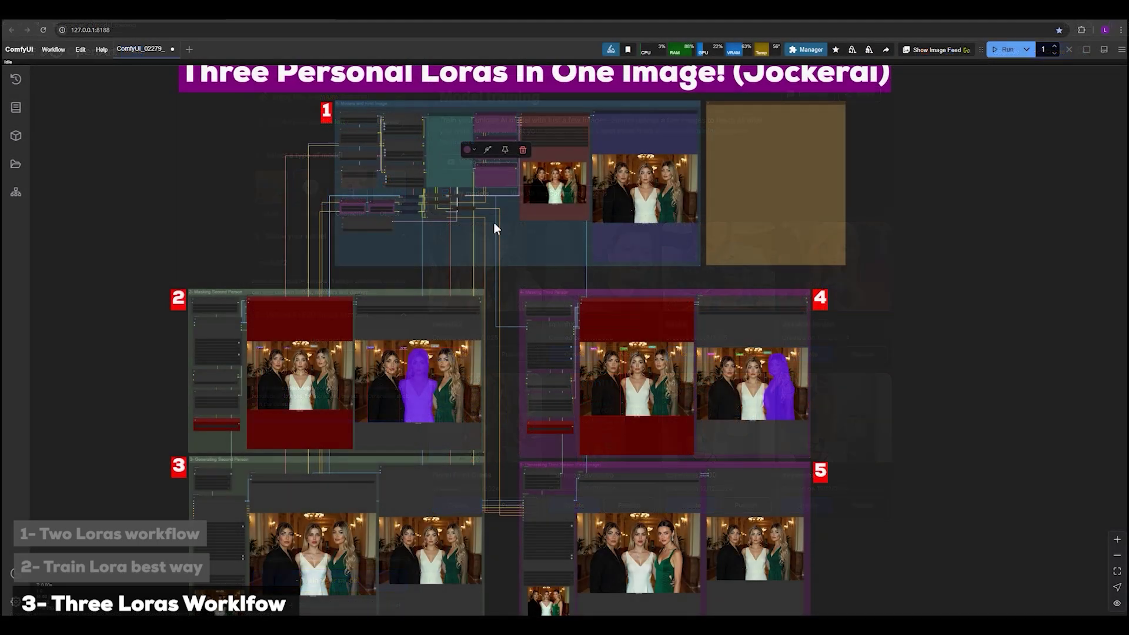
Examine the layout of the Three Personal Loras workflow and the Lora and prompt nodes in its Models and First Image group.
scroll(494, 223, "up", 5)
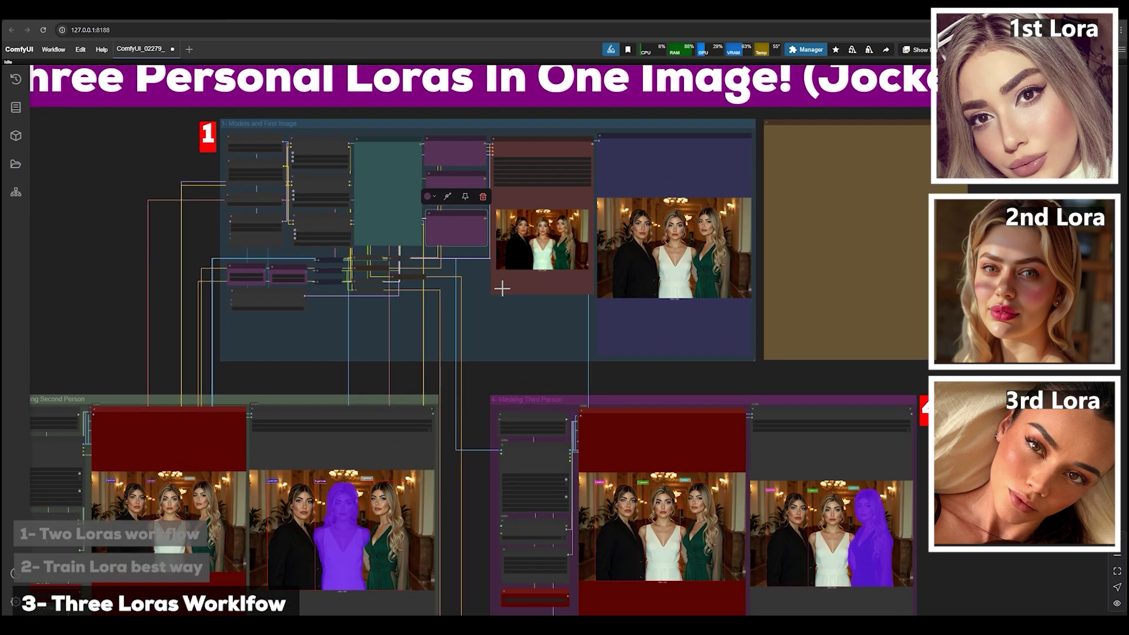
scroll(507, 304, "down", 3)
left_click_drag(777, 353, 797, 308)
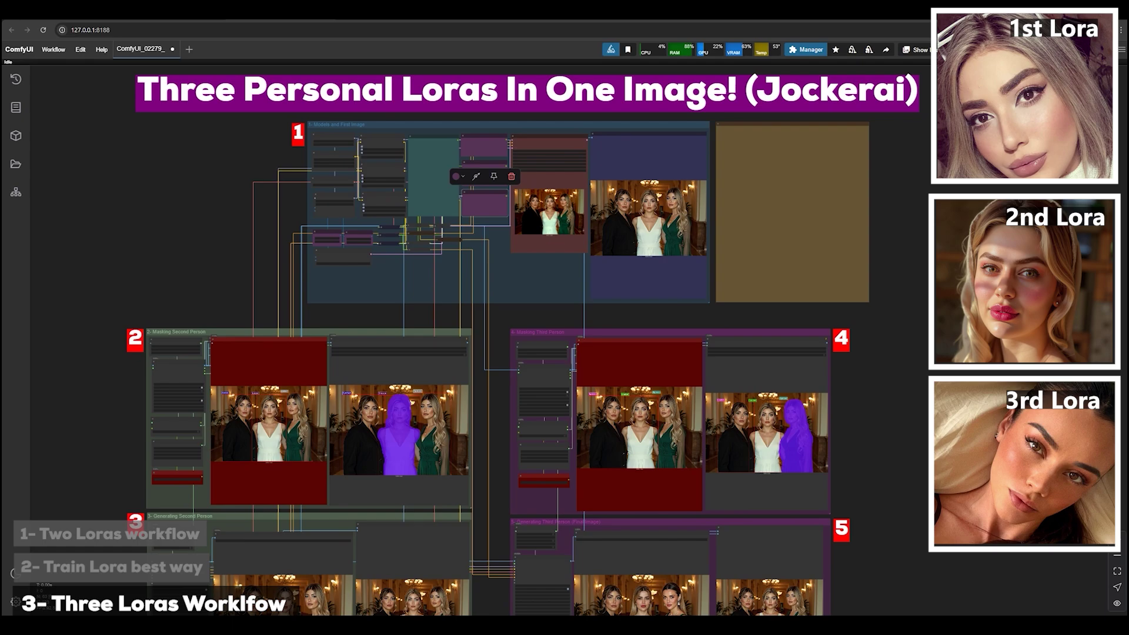
scroll(580, 348, "up", 6)
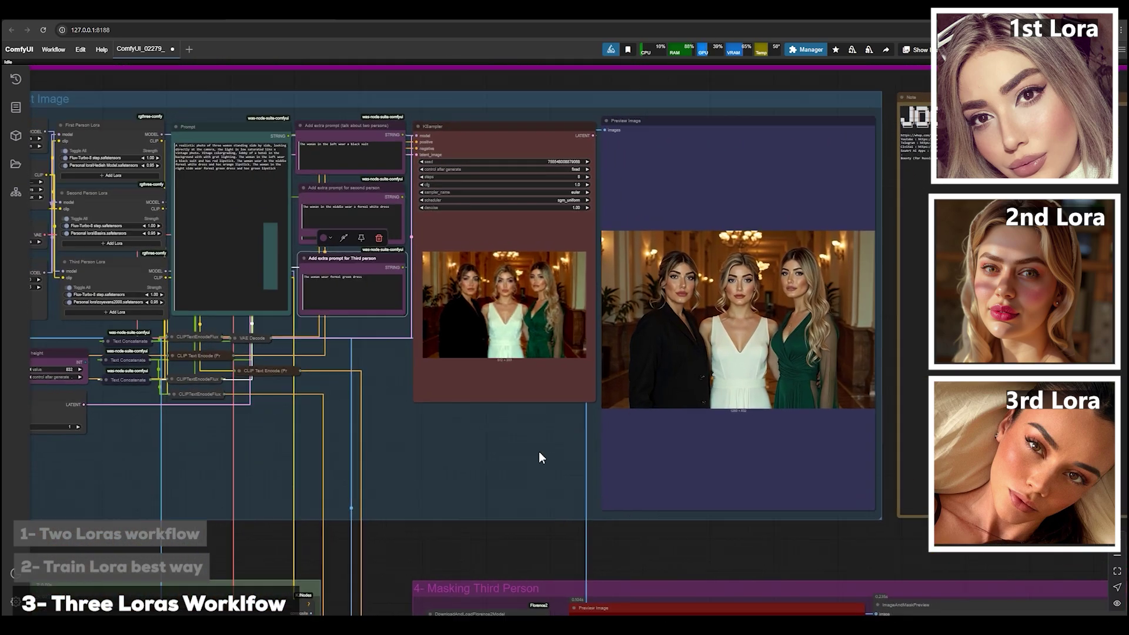
scroll(541, 457, "up", 3)
left_click_drag(524, 424, 789, 488)
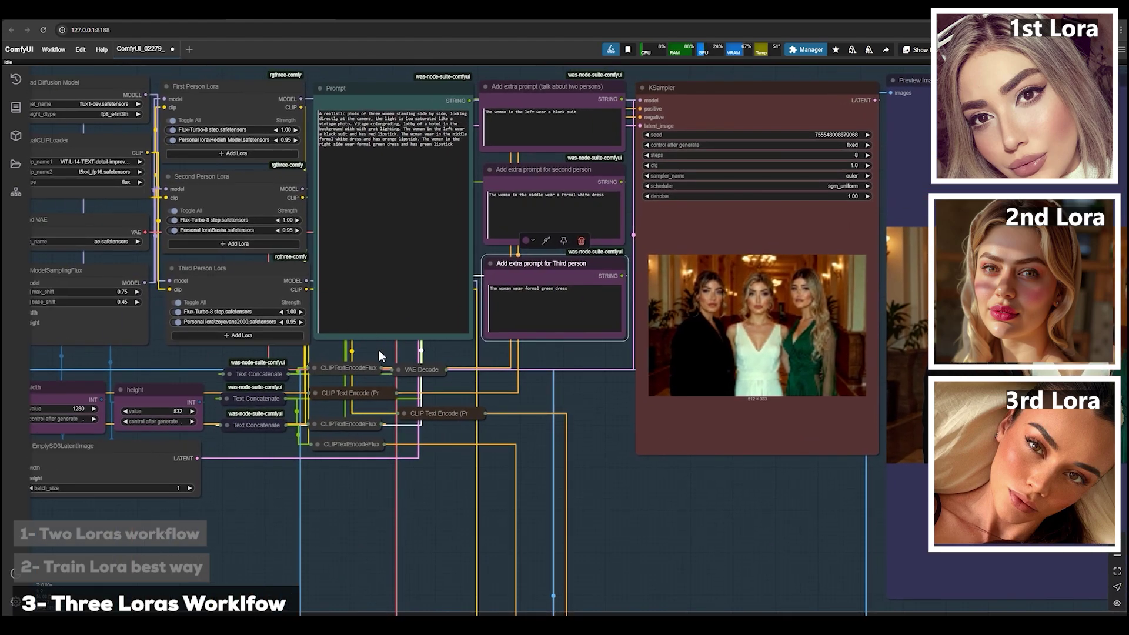
left_click_drag(256, 221, 354, 299)
left_click_drag(327, 179, 325, 175)
Examine the groups masking the second and third persons, and return to the Models and First Image group.
scroll(724, 557, "down", 2)
left_click_drag(724, 558, 522, 481)
left_click_drag(570, 452, 752, 214)
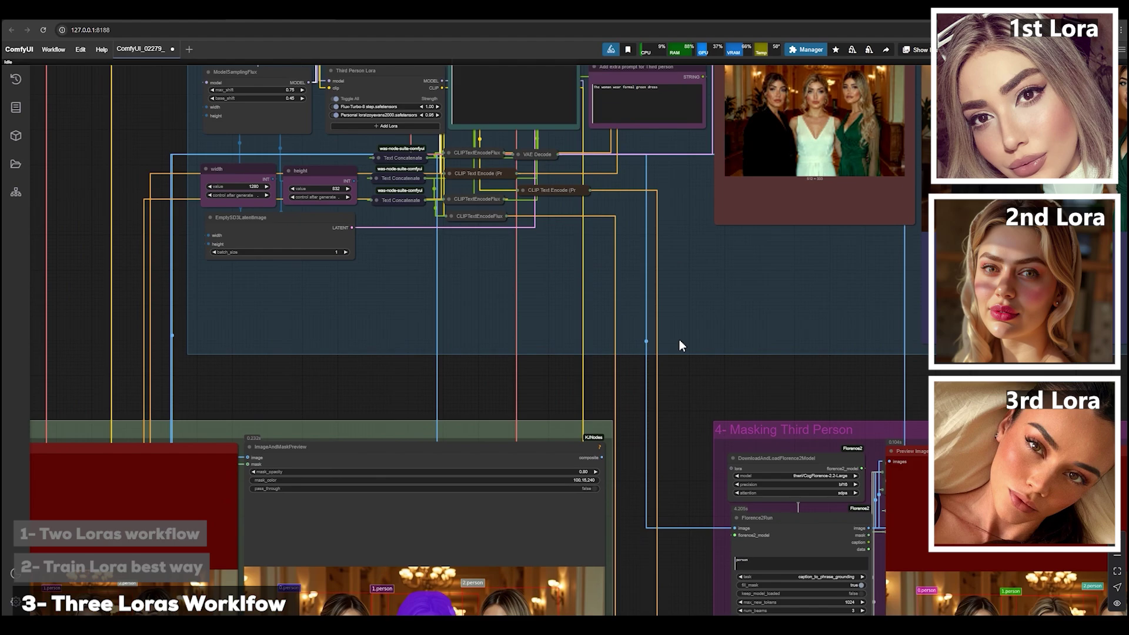
scroll(666, 391, "down", 3)
left_click_drag(662, 419, 663, 418)
scroll(652, 400, "down", 3)
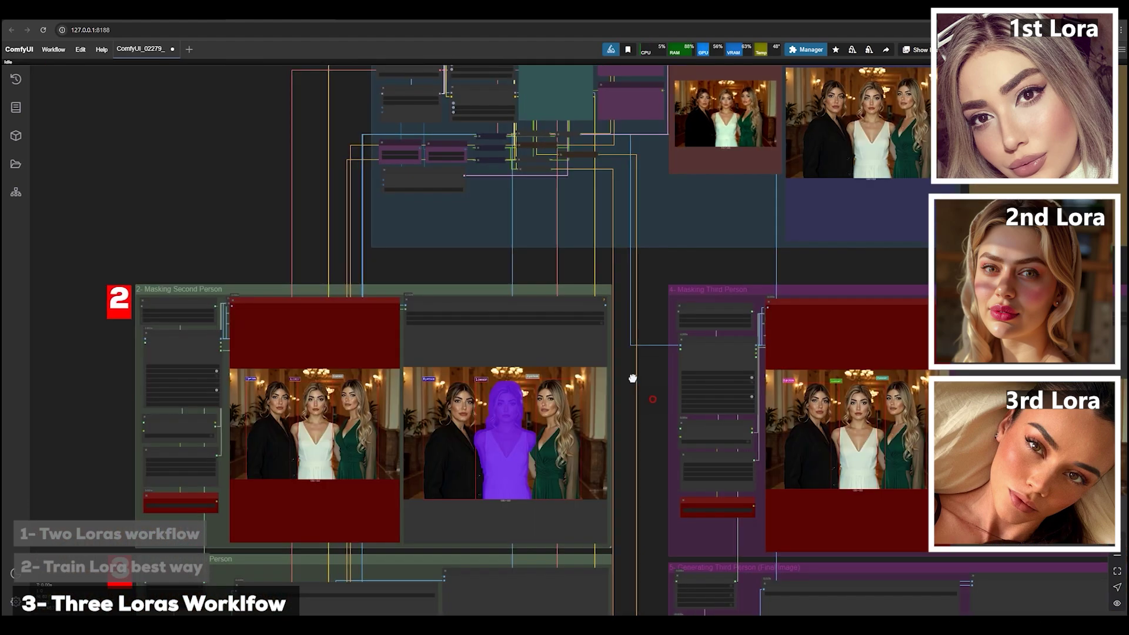
left_click_drag(629, 378, 443, 341)
scroll(542, 391, "up", 4)
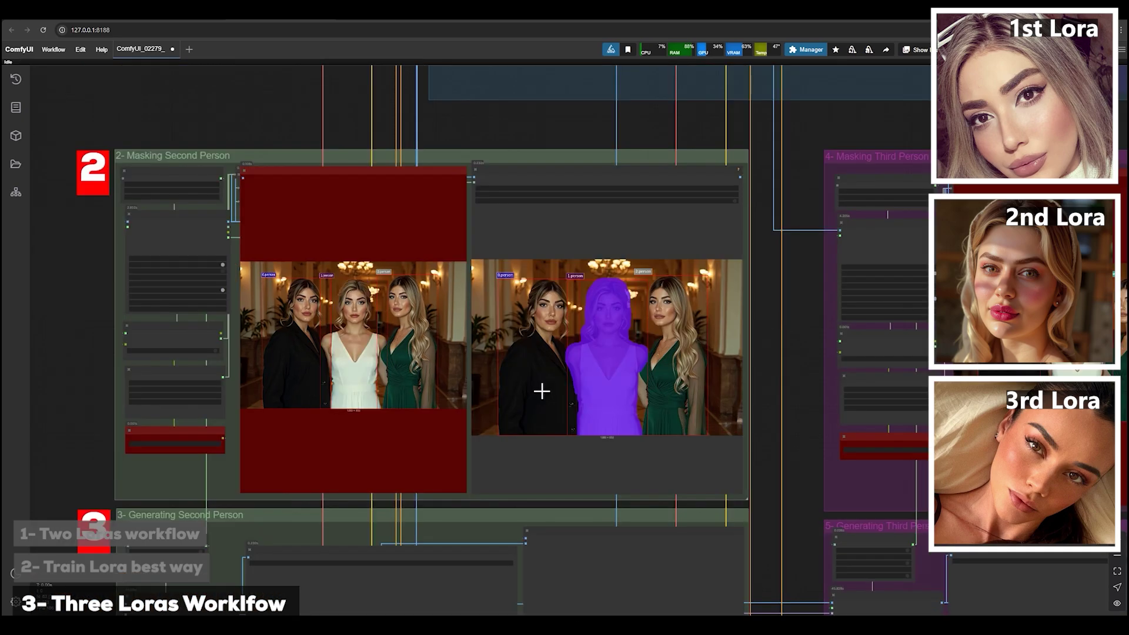
key("1")
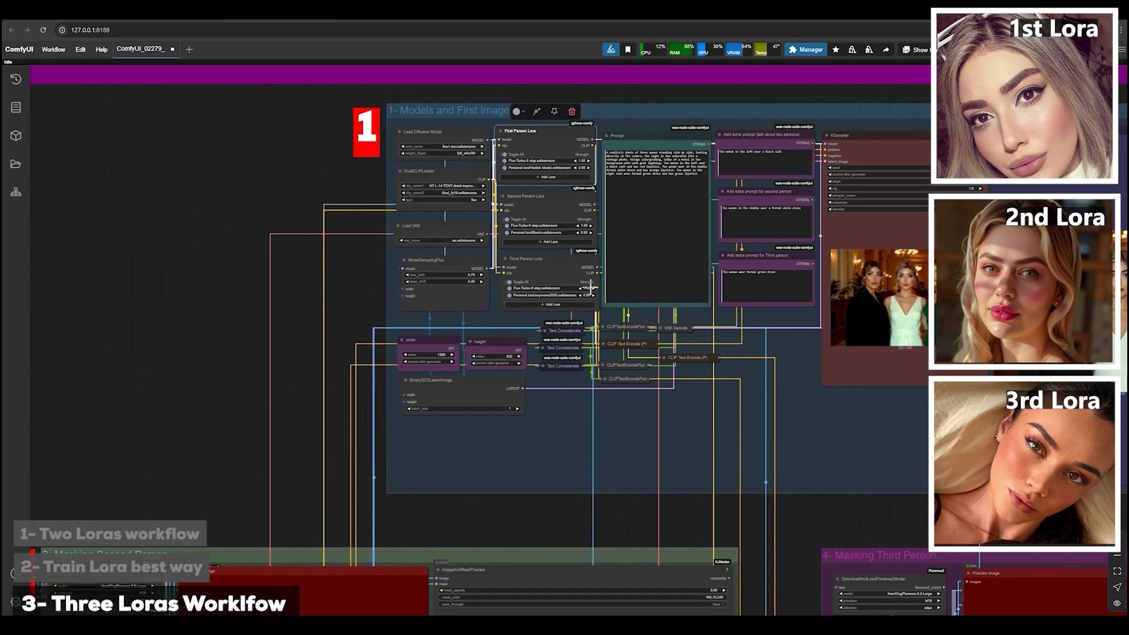
Examine the Masking Second Person group, including its person-selection node, the numbered detection preview and the mask preview.
left_click_drag(465, 304, 473, 282)
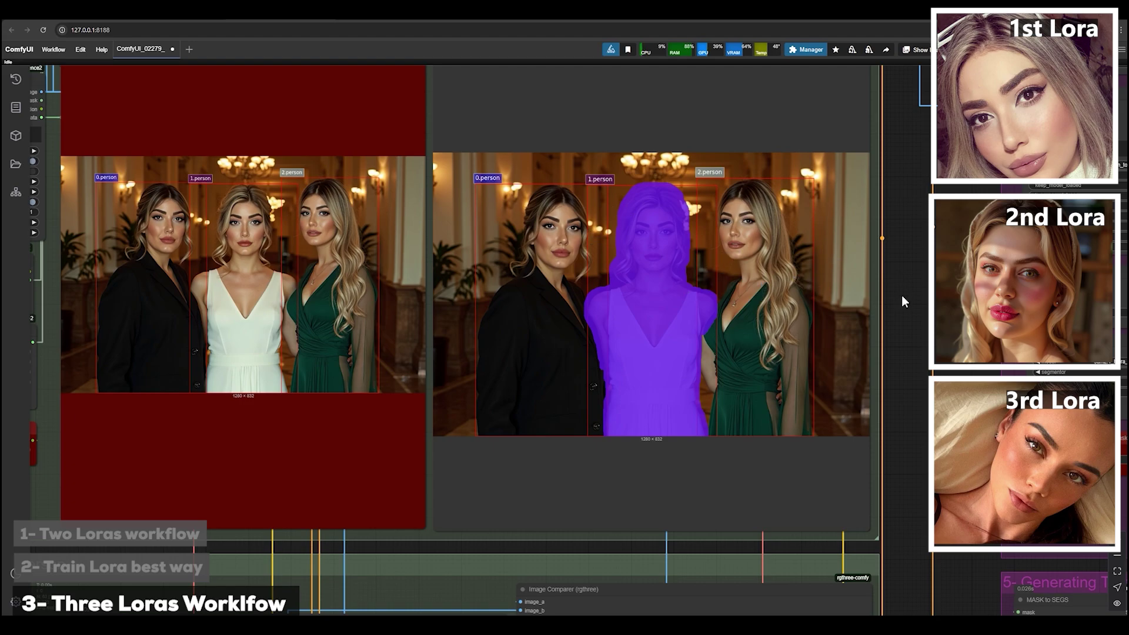
left_click_drag(902, 297, 1110, 292)
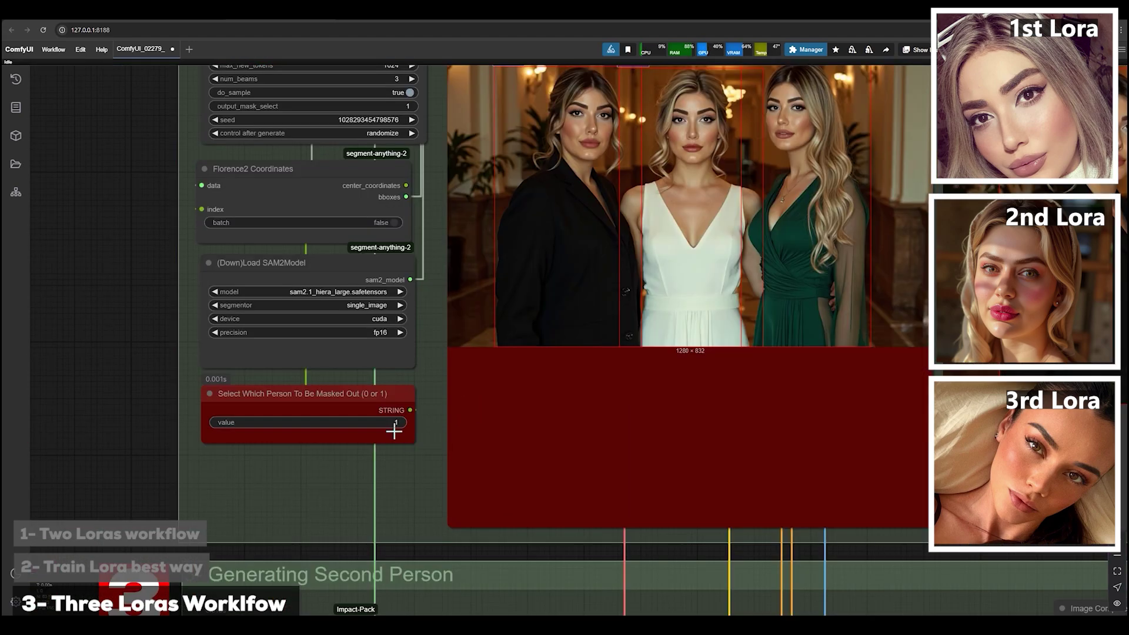
left_click_drag(391, 396, 399, 404)
left_click_drag(354, 497, 160, 551)
left_click_drag(679, 331, 312, 367)
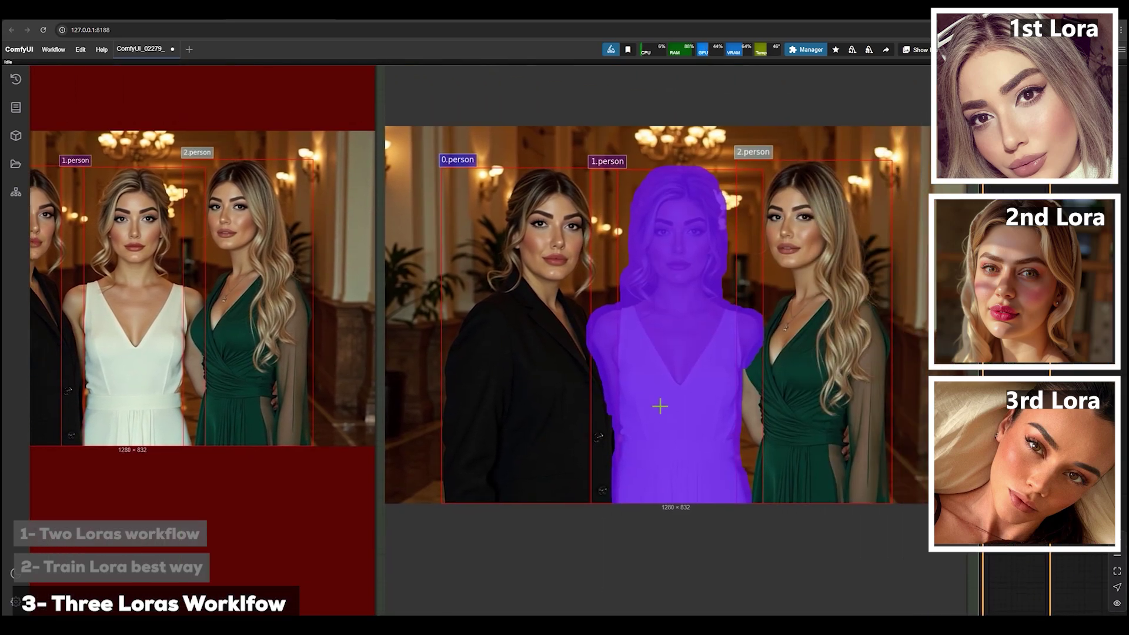
scroll(653, 402, "down", 2)
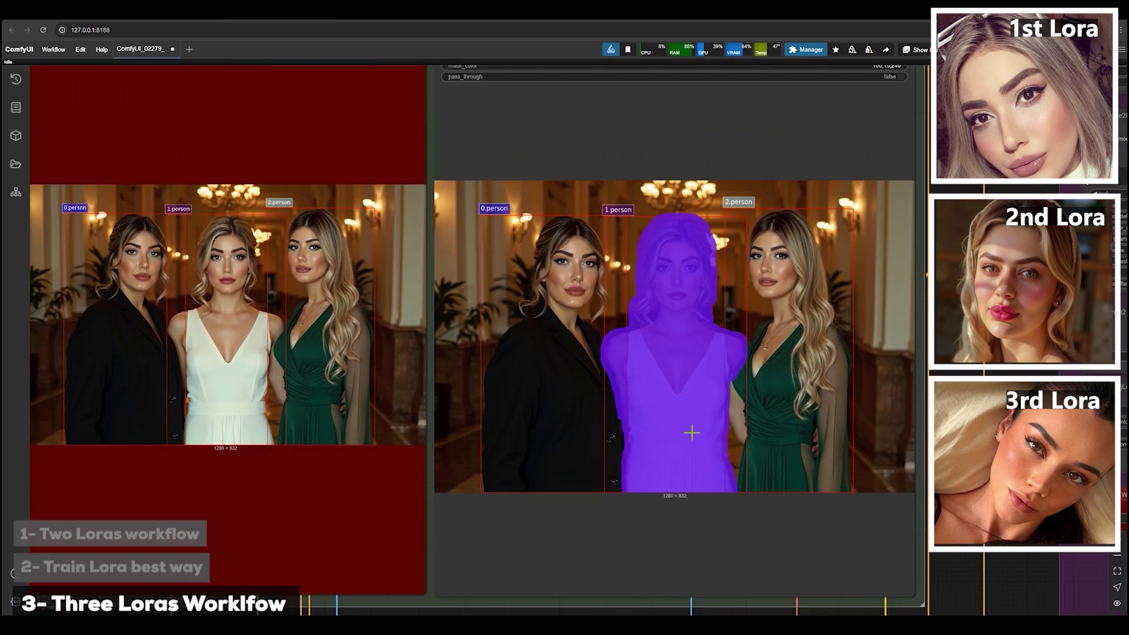
scroll(687, 437, "down", 4)
left_click_drag(686, 438, 793, 90)
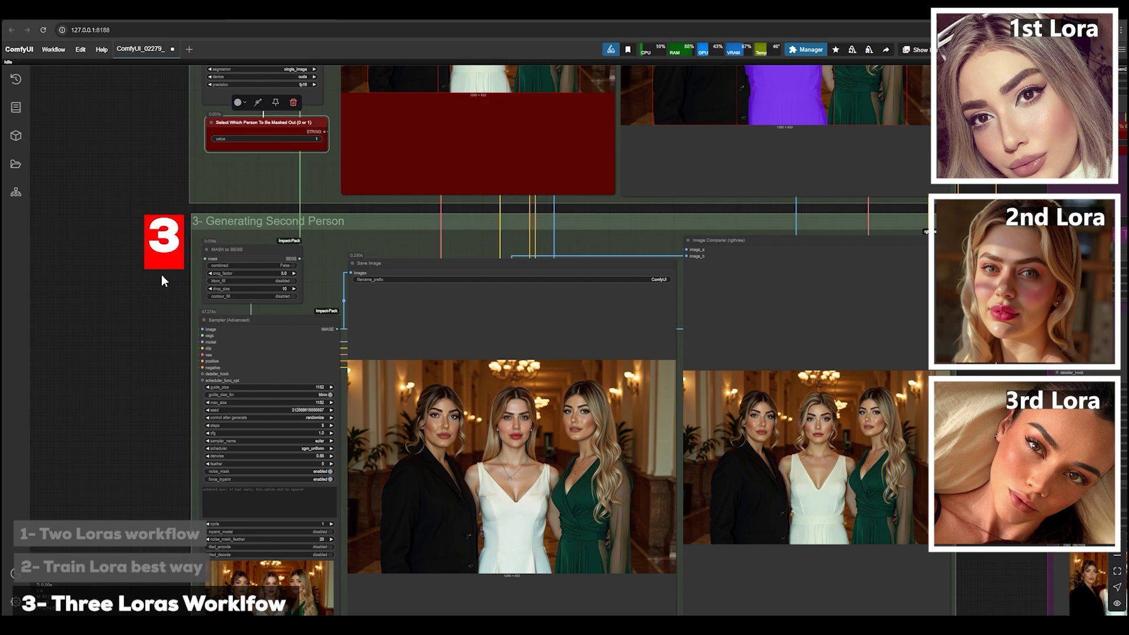
Examine the Generating Second Person group and compare its output with the first image in the Image Comparer.
left_click_drag(157, 351, 120, 250)
scroll(485, 369, "up", 2)
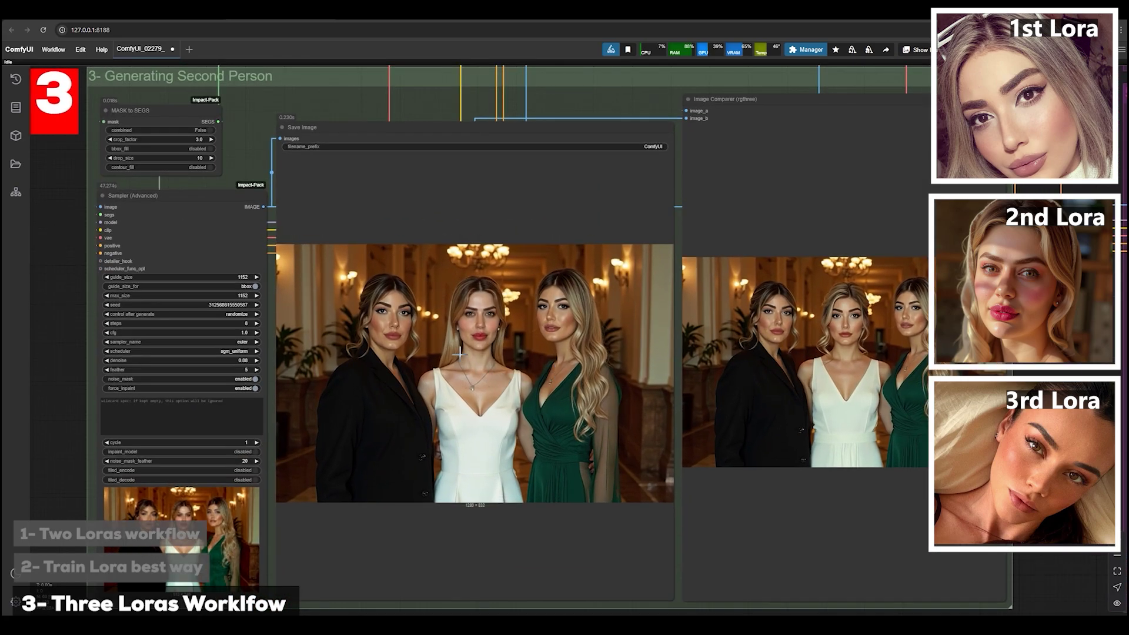
scroll(873, 371, "up", 3)
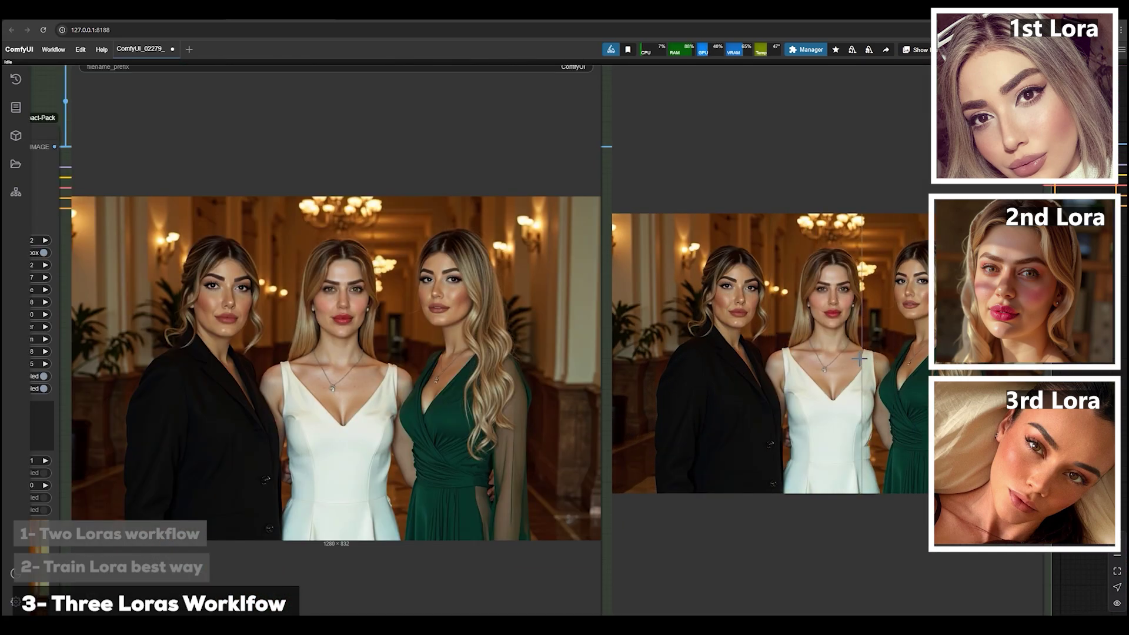
scroll(842, 367, "down", 3)
scroll(842, 367, "down", 4)
left_click_drag(959, 330, 419, 624)
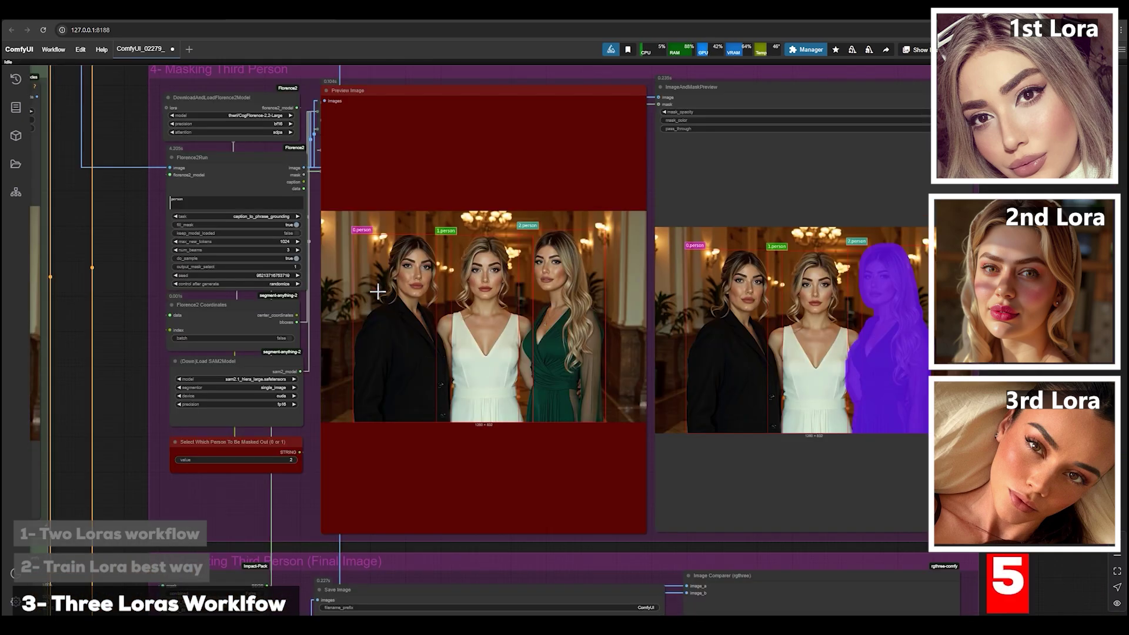
Examine the third person's mask preview, and compare the final image with the first image in the Generating Third Person group.
mouse_move(275, 441)
left_mouse_down()
mouse_move(265, 445)
mouse_move(281, 444)
left_mouse_up()
scroll(549, 328, "up", 2)
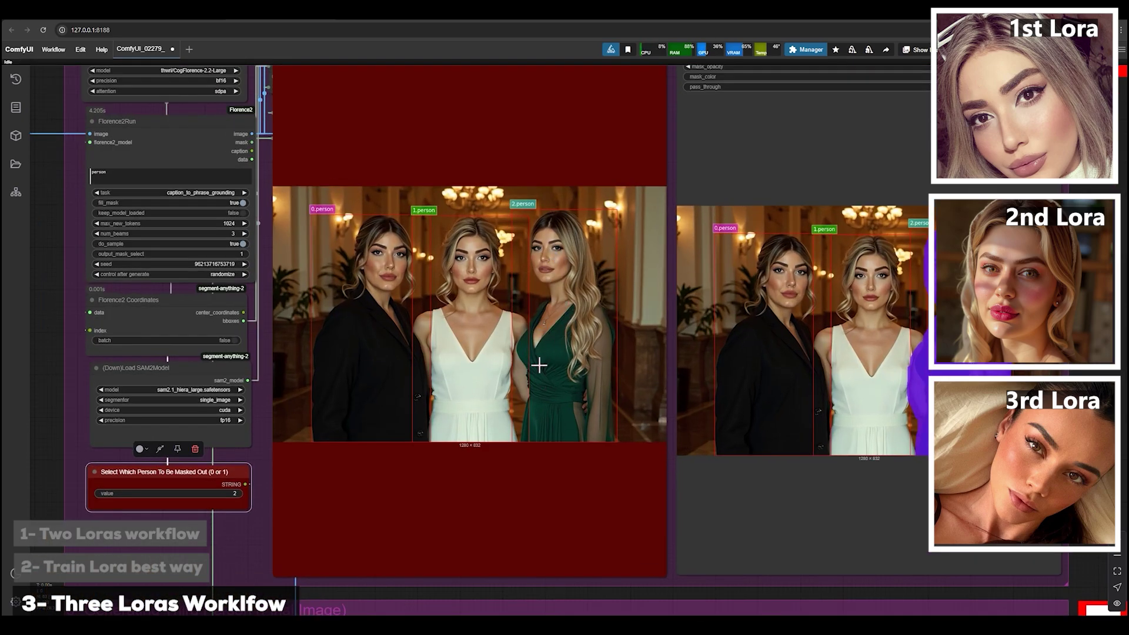
left_click_drag(1061, 258, 865, 236)
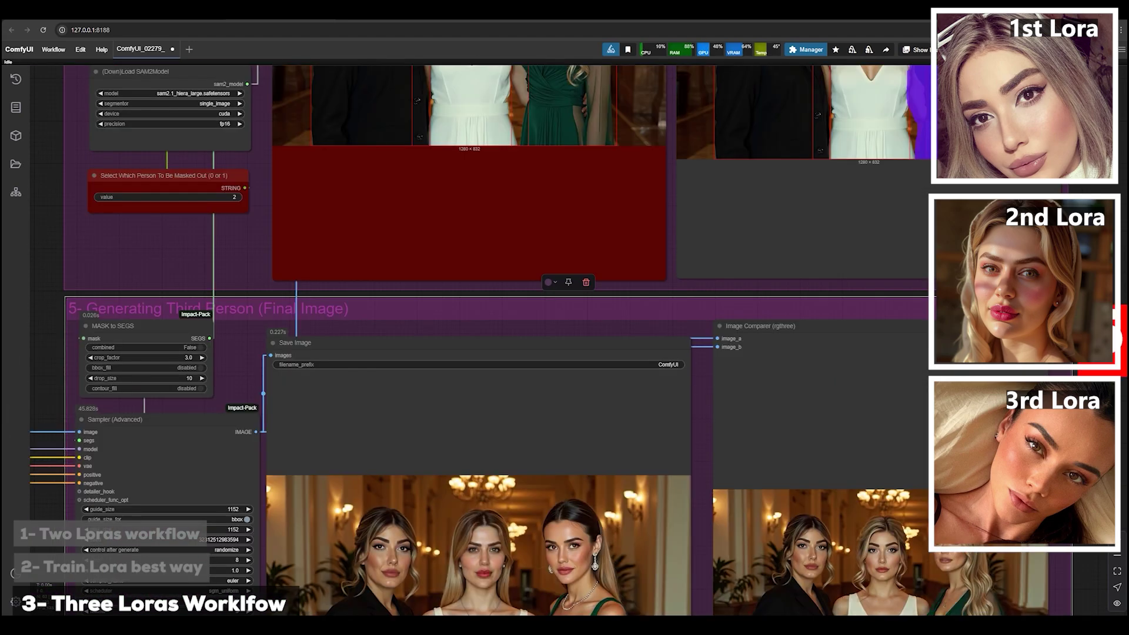
left_click_drag(1090, 520, 1094, 368)
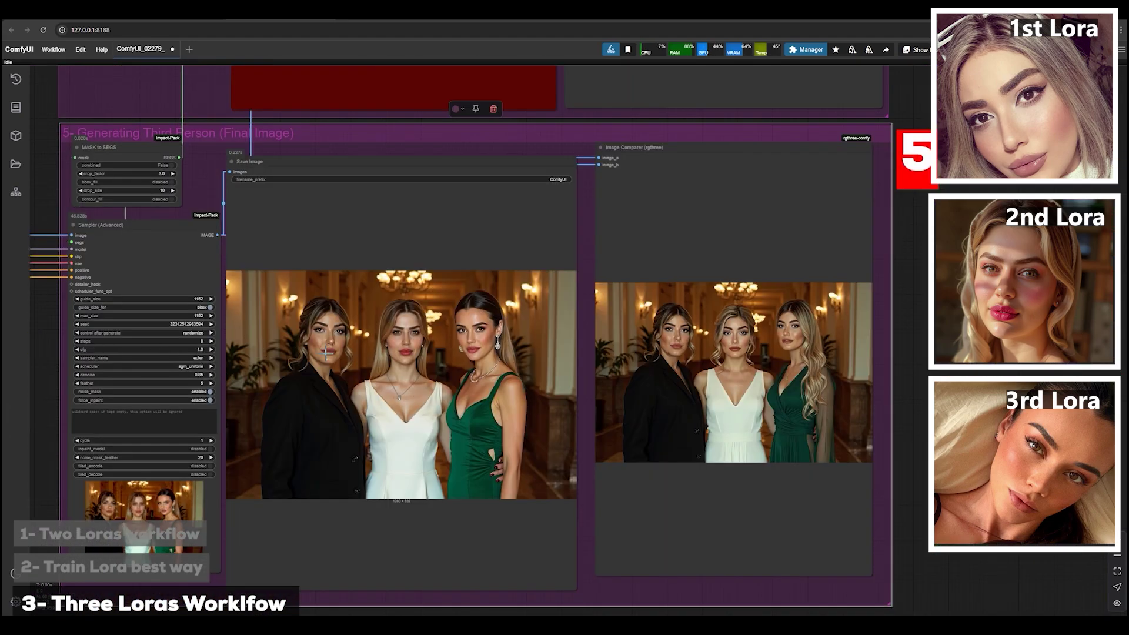
scroll(527, 409, "up", 3)
scroll(905, 380, "right", 2)
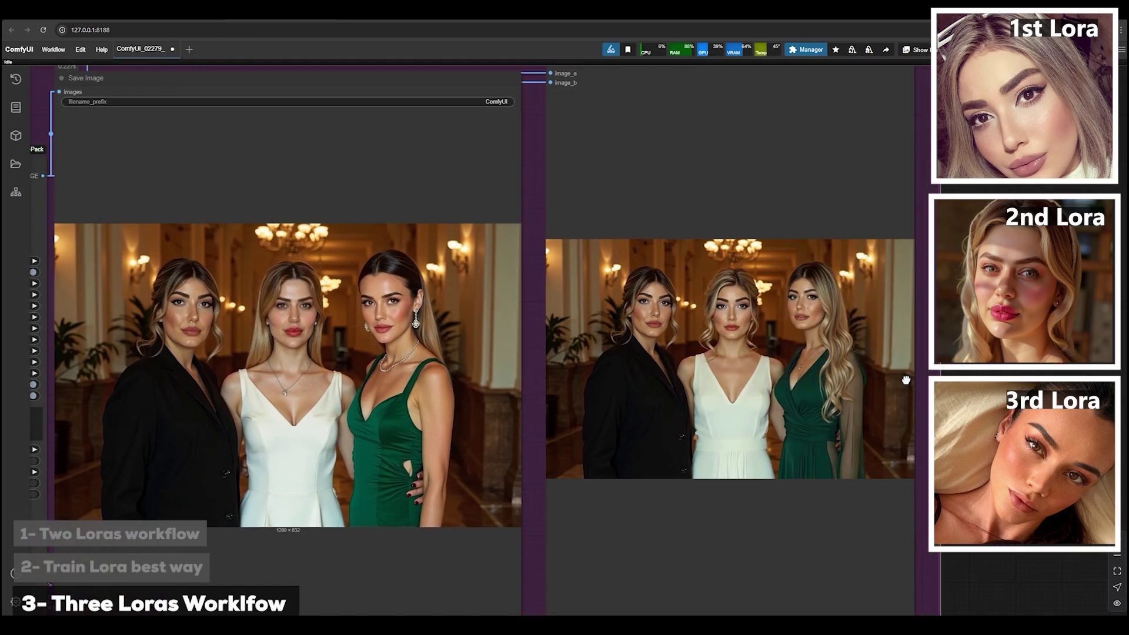
scroll(906, 381, "right", 5)
scroll(906, 380, "up", 1)
scroll(695, 489, "up", 2)
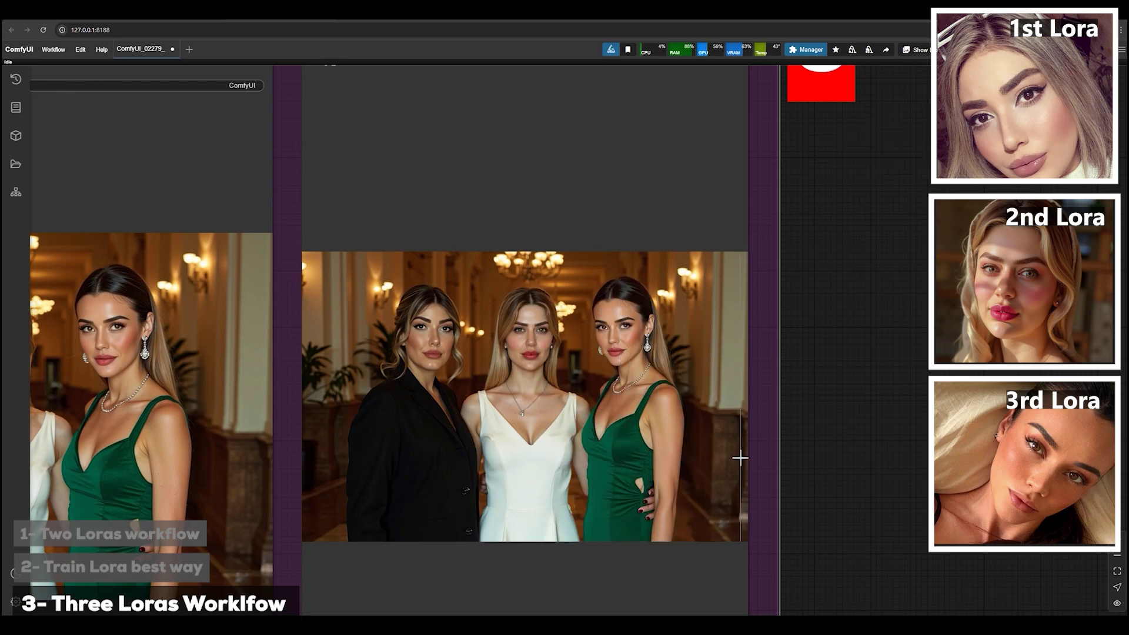
scroll(740, 458, "down", 4)
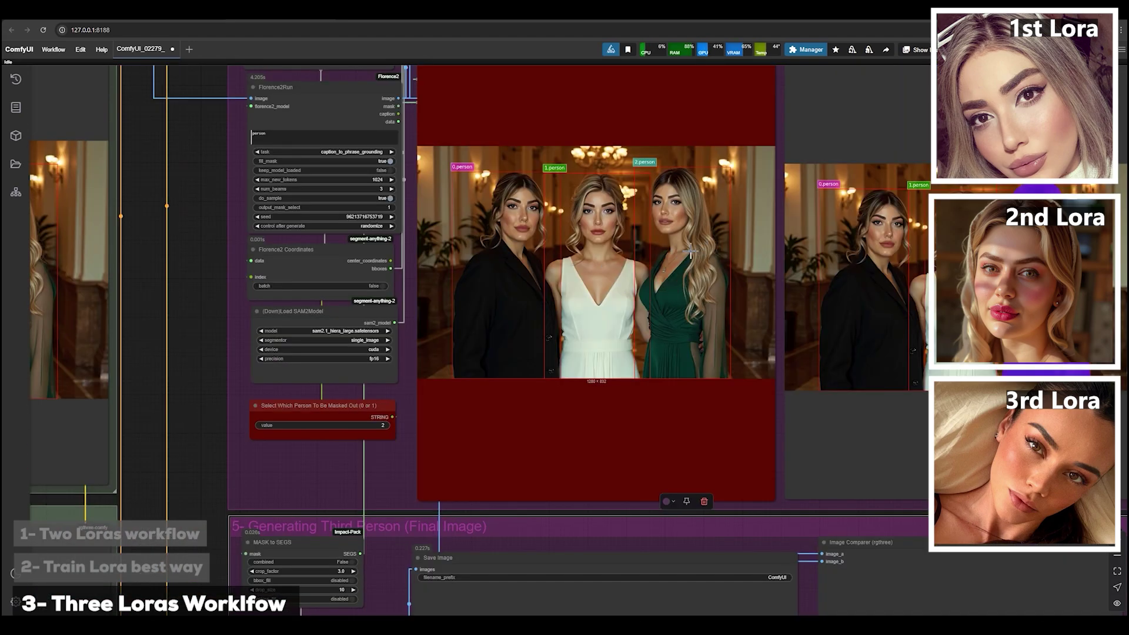
Check the Select Which Person To Be Masked Out values in the third-person and second-person masking groups.
scroll(382, 480, "up", 6)
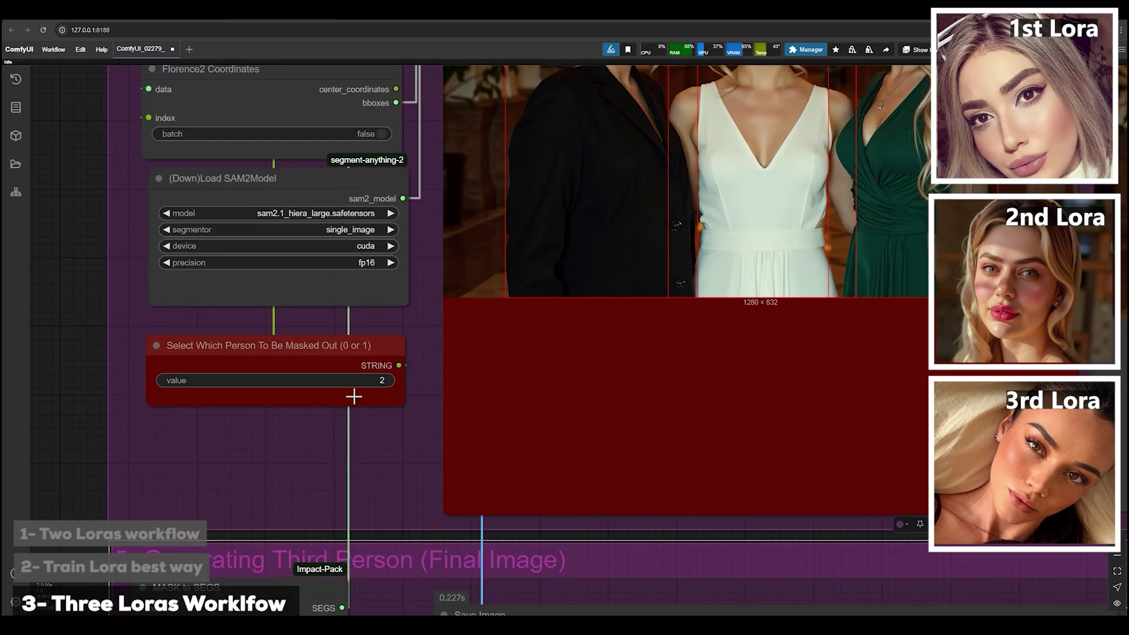
left_click(346, 364)
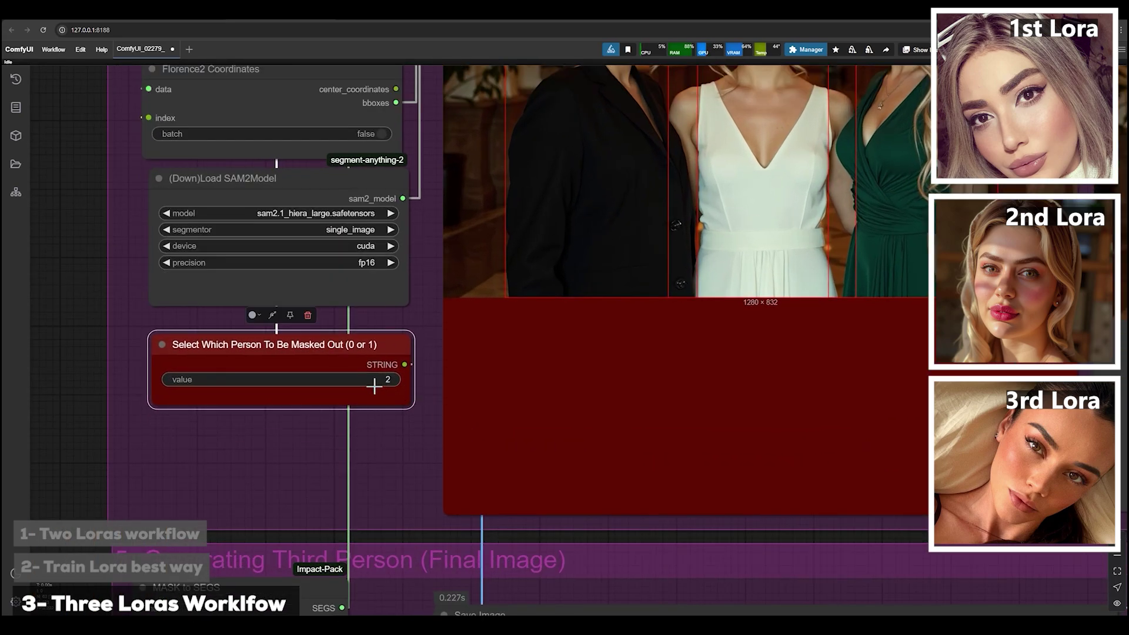
scroll(386, 455, "down", 3)
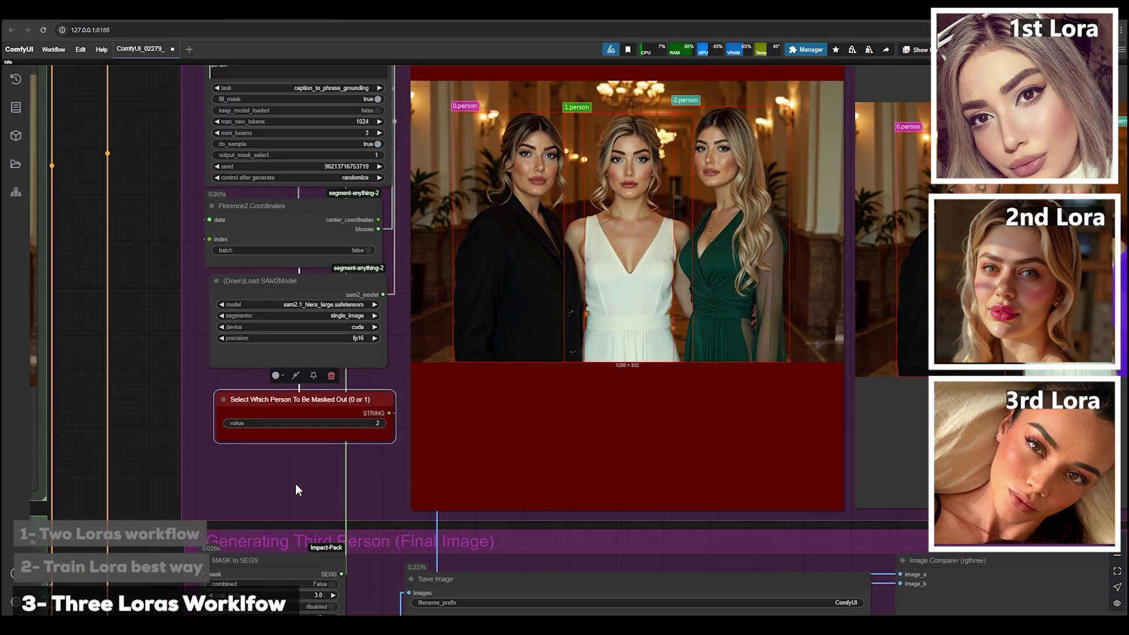
scroll(590, 323, "up", 2)
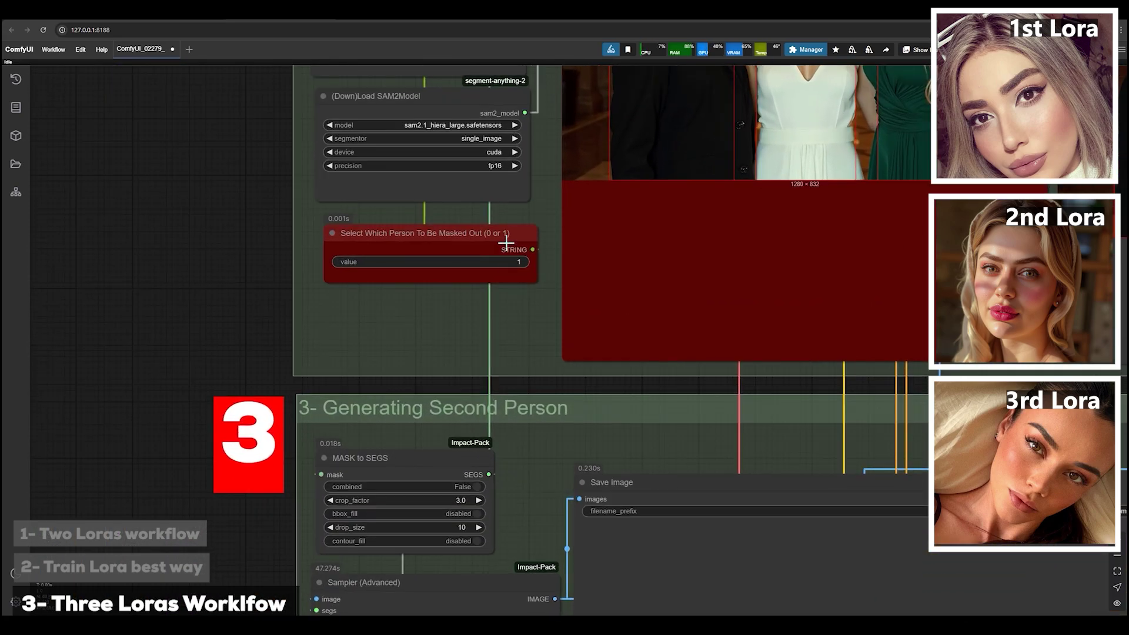
left_click(506, 243)
left_click_drag(527, 317, 276, 478)
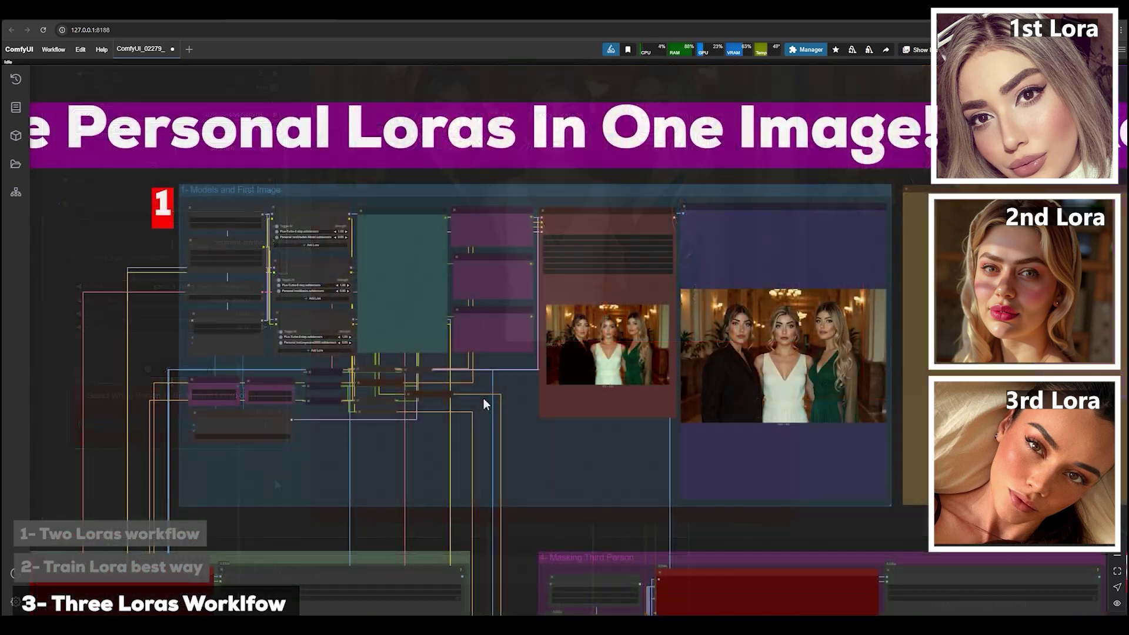
Slightly reposition the Third Person Lora node in the Models and First Image group.
scroll(483, 398, "up", 3)
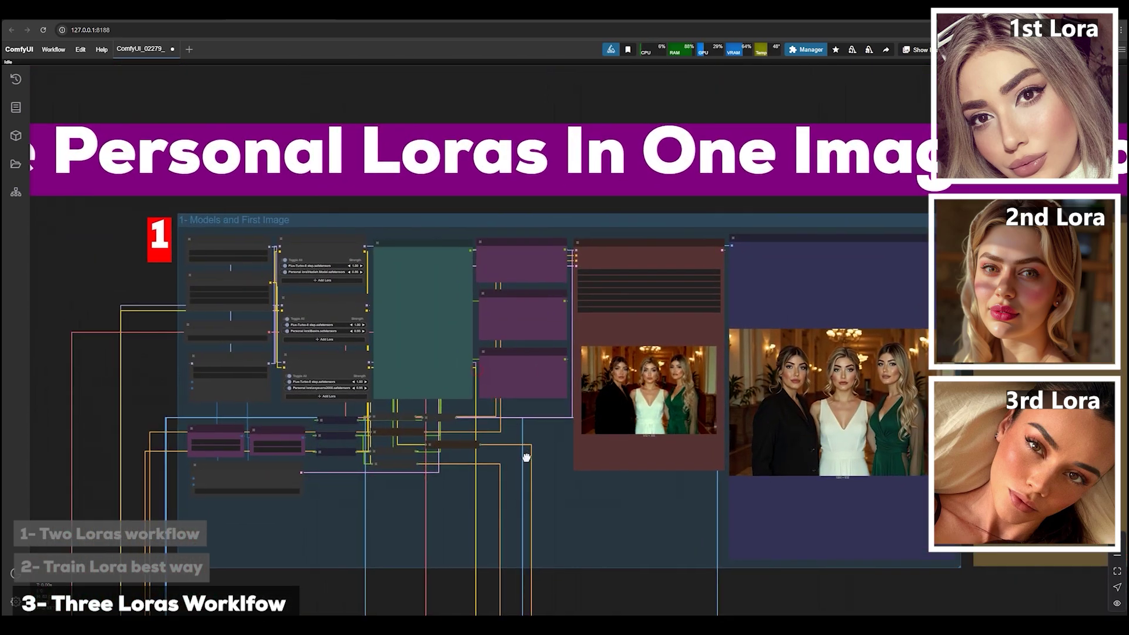
scroll(528, 459, "up", 4)
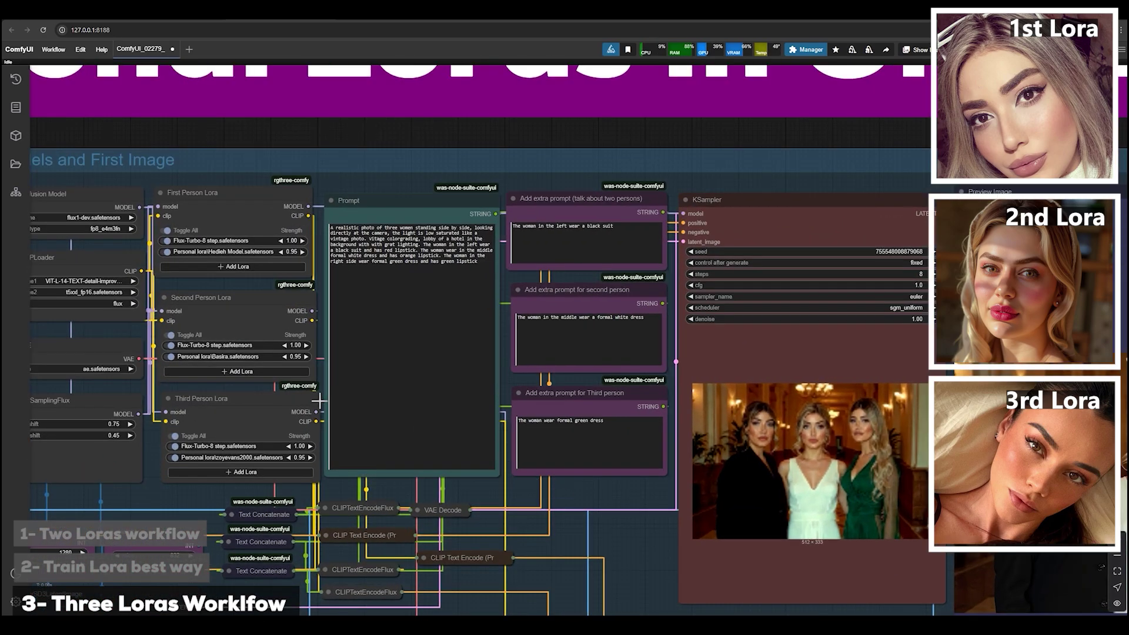
mouse_move(232, 403)
left_mouse_down()
mouse_move(240, 411)
mouse_move(229, 407)
left_mouse_up()
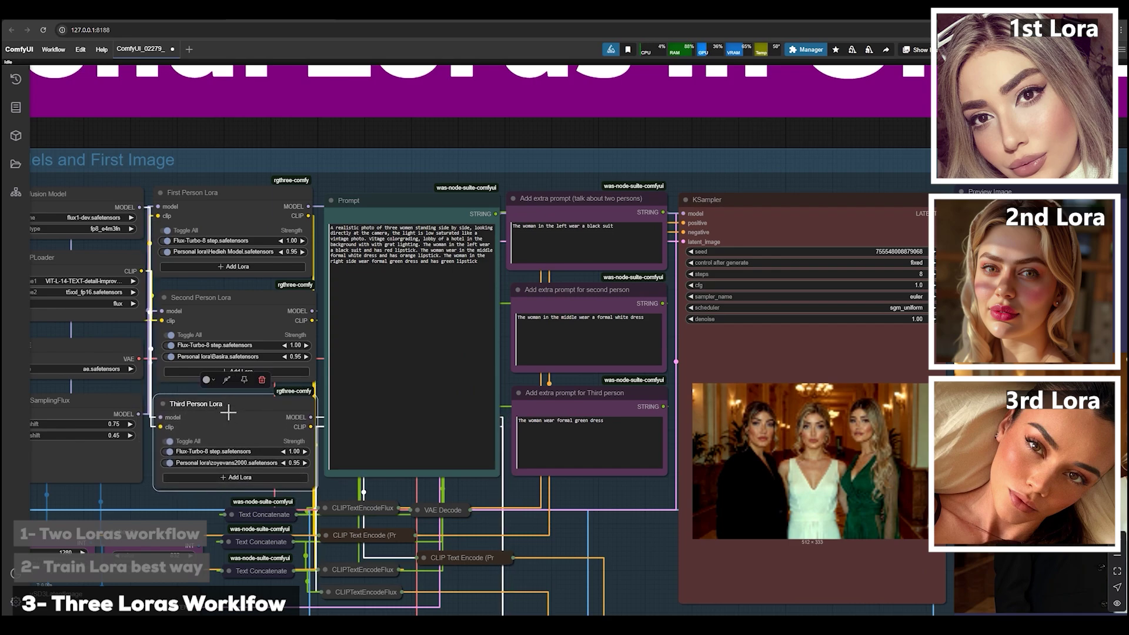
left_click_drag(223, 407, 228, 403)
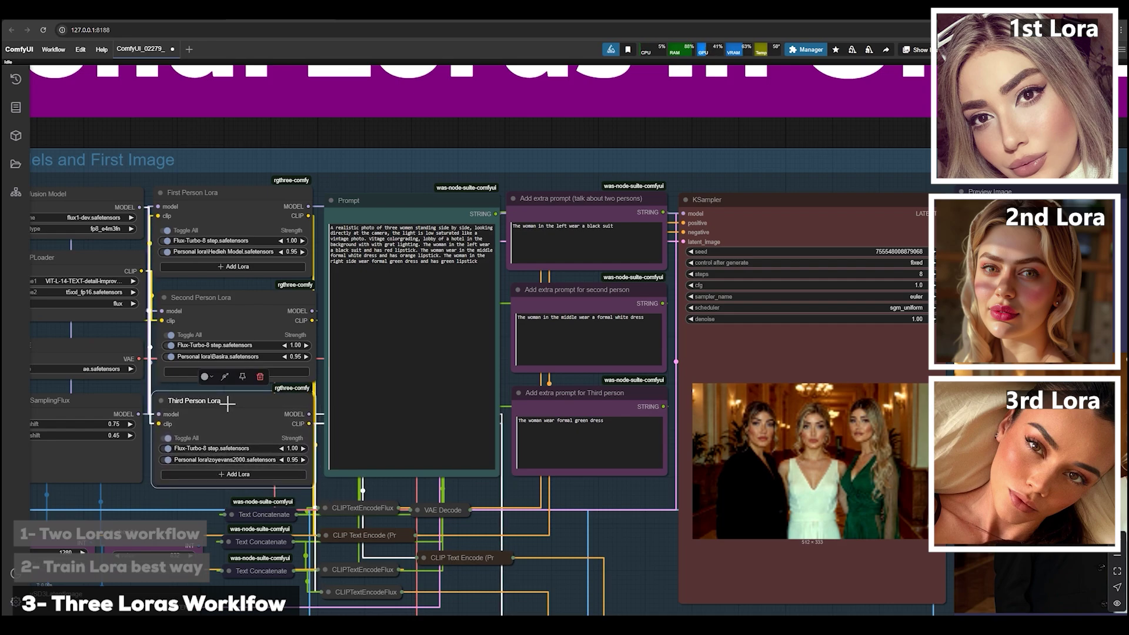
Review the main Prompt text and the extra prompts for the two persons, the second person and the third person.
left_click_drag(427, 203, 429, 201)
left_click_drag(481, 262, 339, 223)
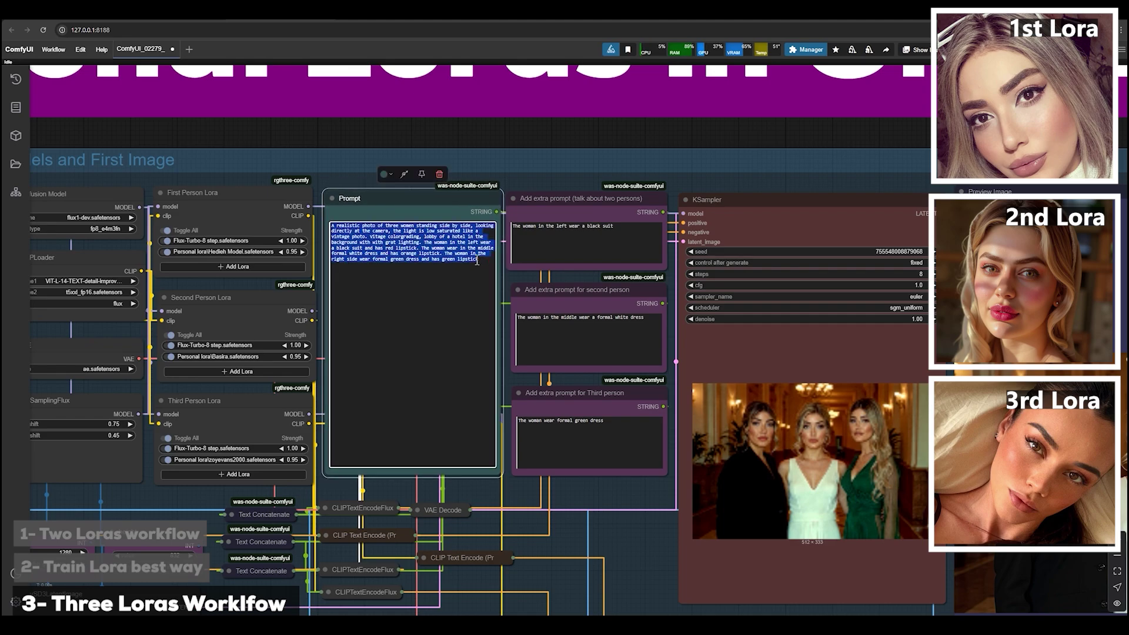
left_click_drag(564, 290, 563, 291)
left_click(581, 198)
left_click(570, 306)
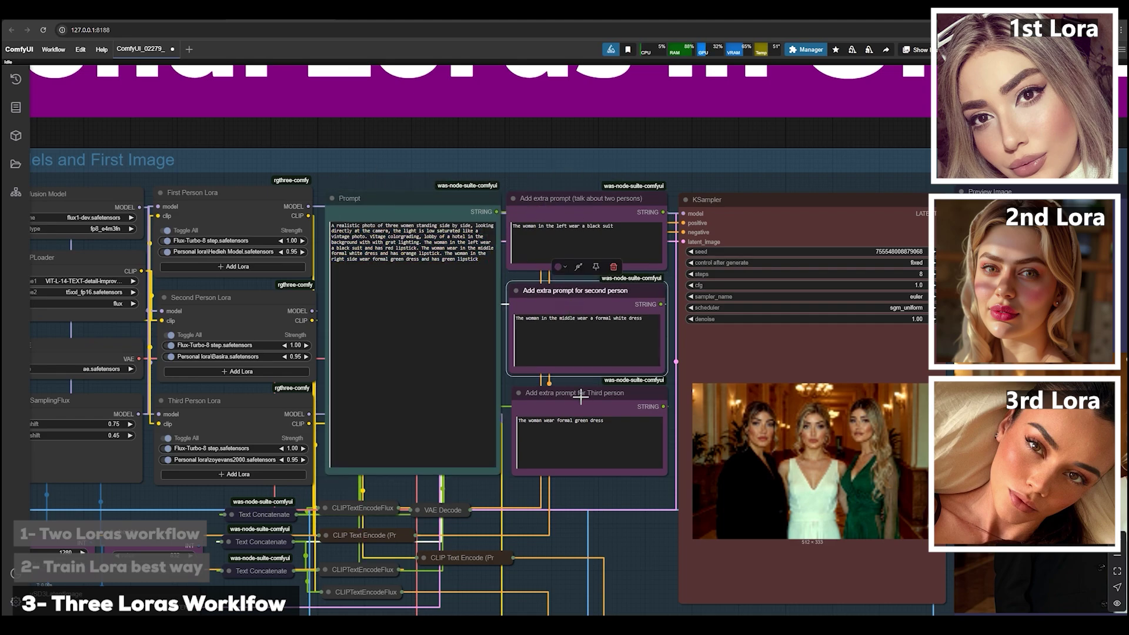
left_click_drag(588, 208, 479, 234)
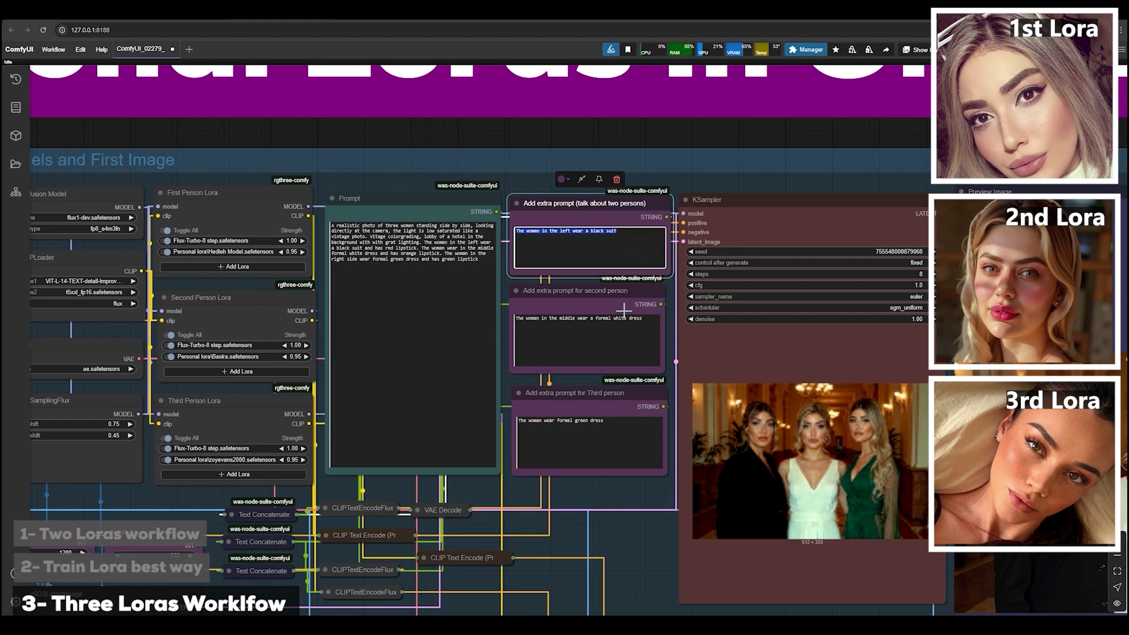
left_click_drag(647, 320, 486, 327)
left_click_drag(625, 425, 500, 414)
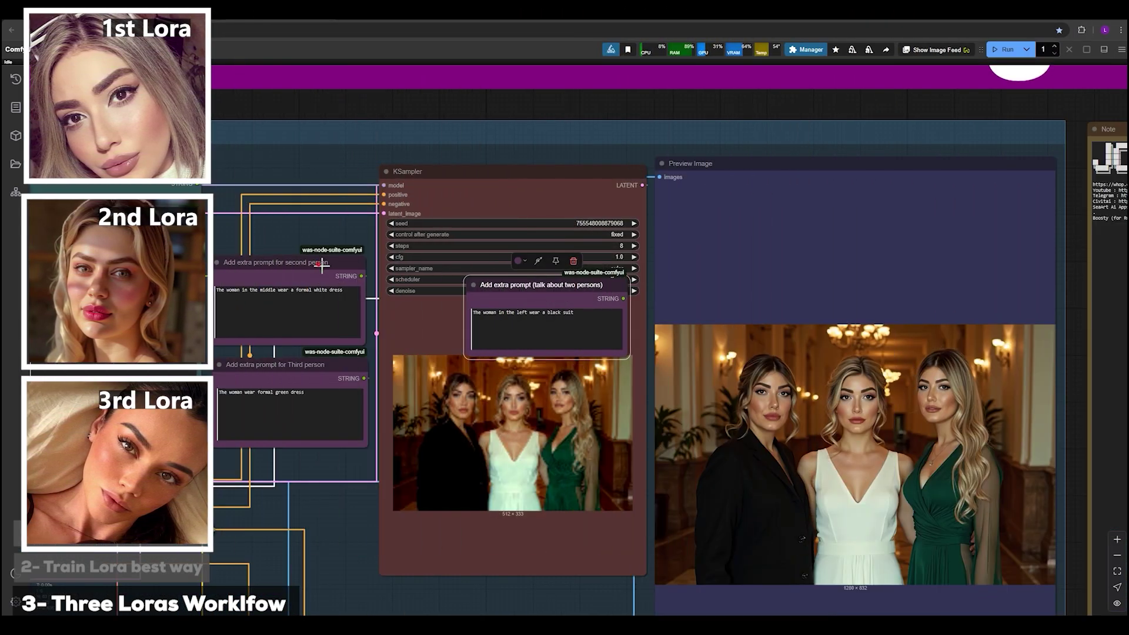
Move the three extra prompt nodes over the KSampler beside Preview Image, and highlight the first two prompts' text to compare with the image.
left_click_drag(322, 265, 588, 380)
left_click_drag(356, 371, 598, 480)
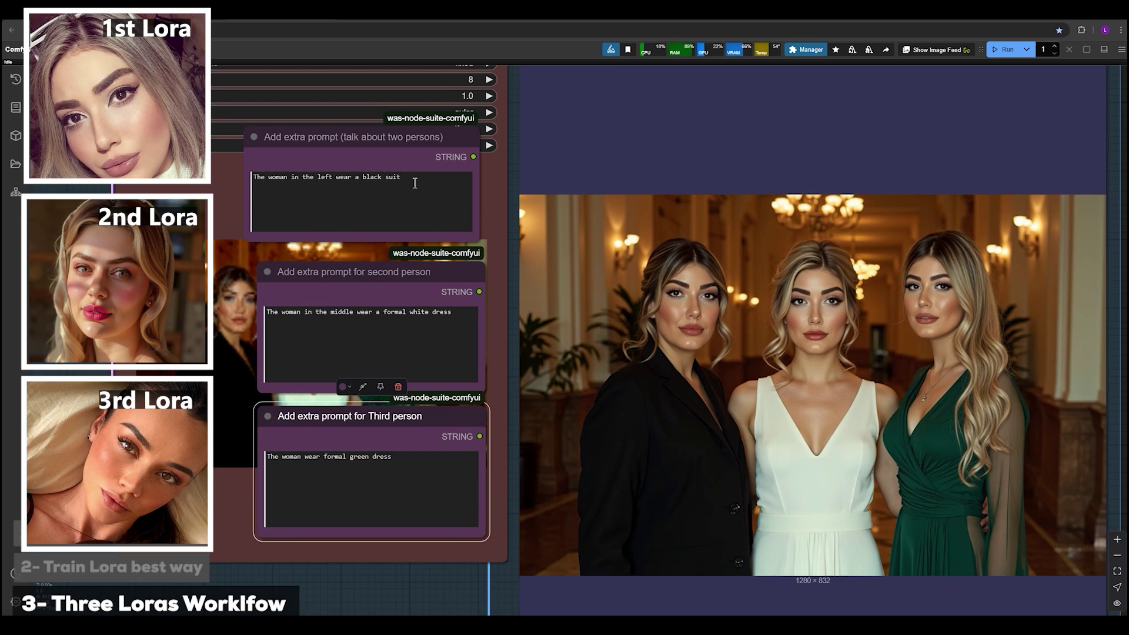
left_click_drag(415, 183, 223, 182)
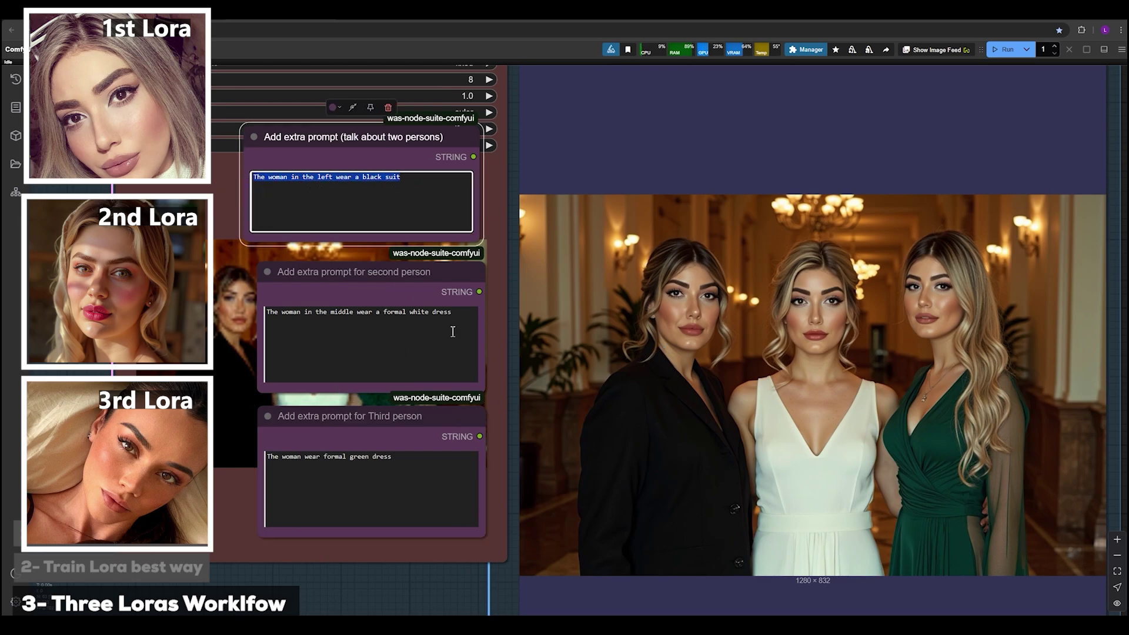
left_click_drag(461, 318, 273, 322)
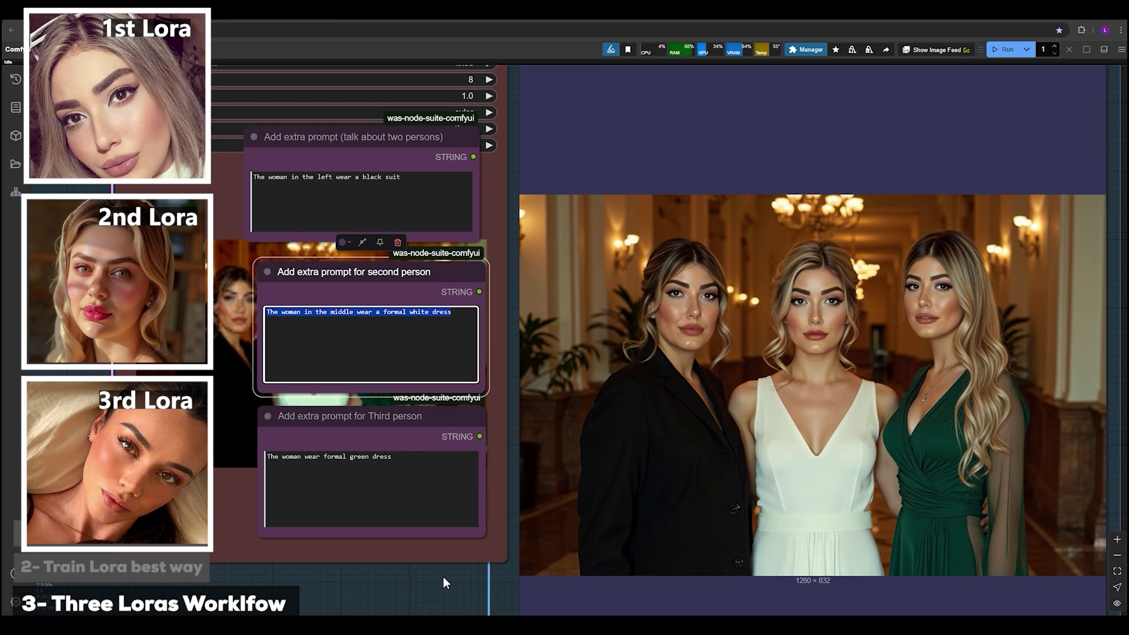
left_click_drag(450, 589, 231, 562)
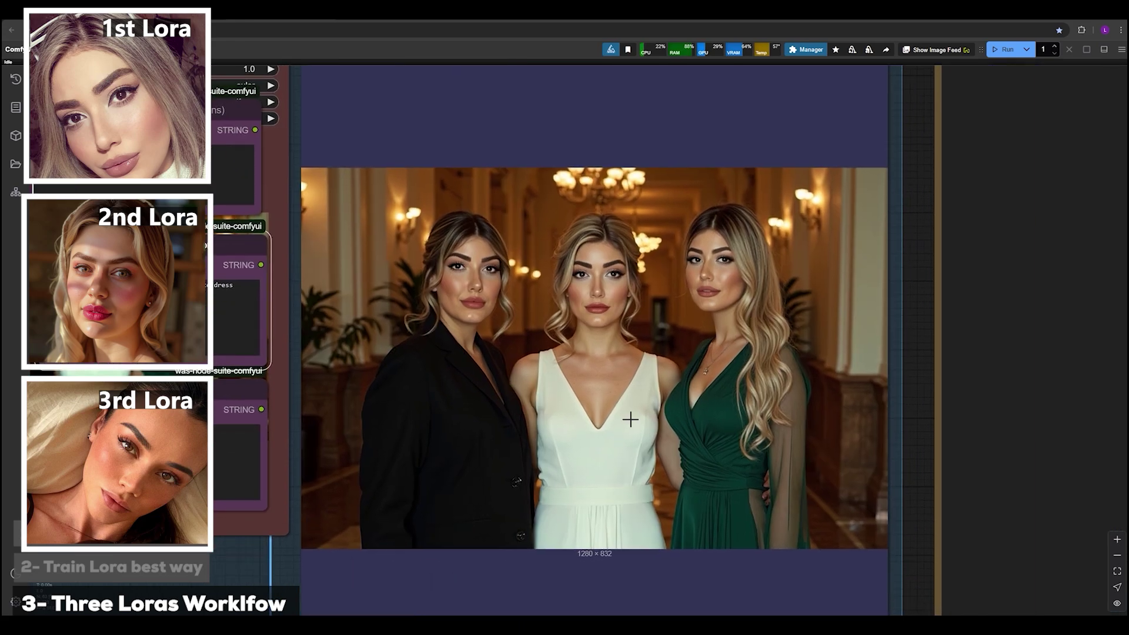
Examine the final three-person image in the Generating Third Person group's Image Comparer against the first image.
scroll(737, 461, "down", 8)
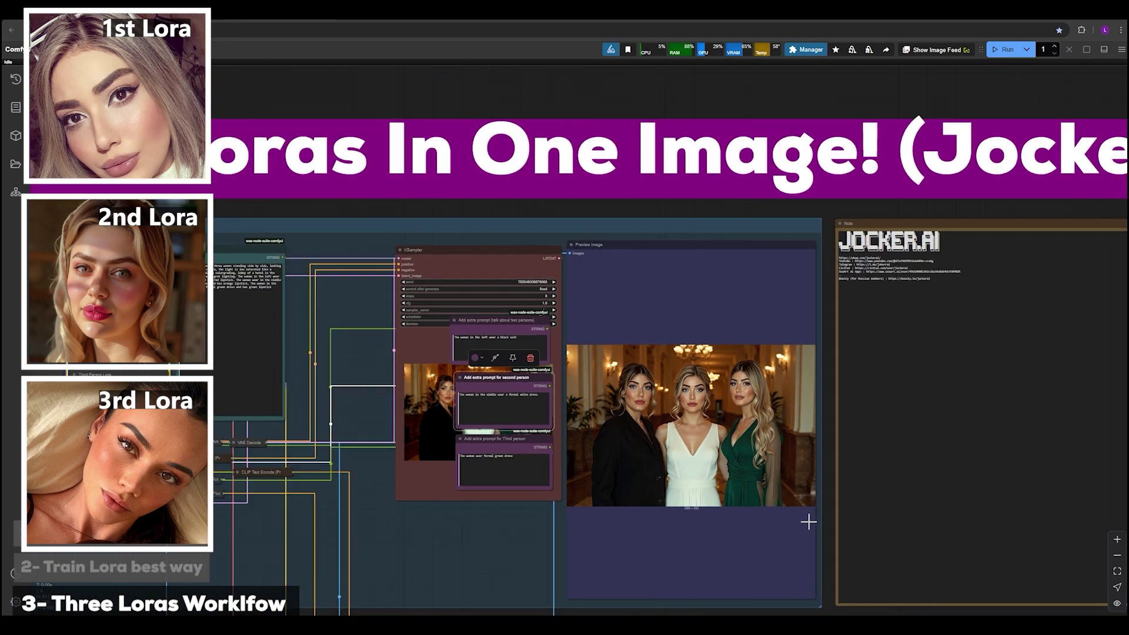
scroll(827, 525, "down", 2)
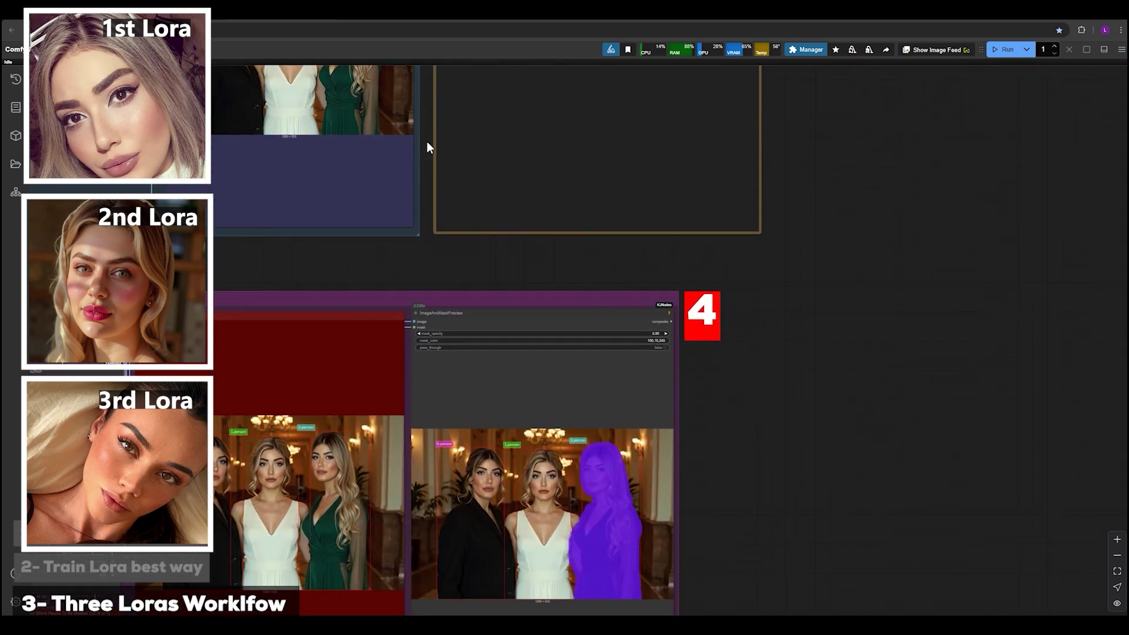
scroll(789, 403, "down", 3)
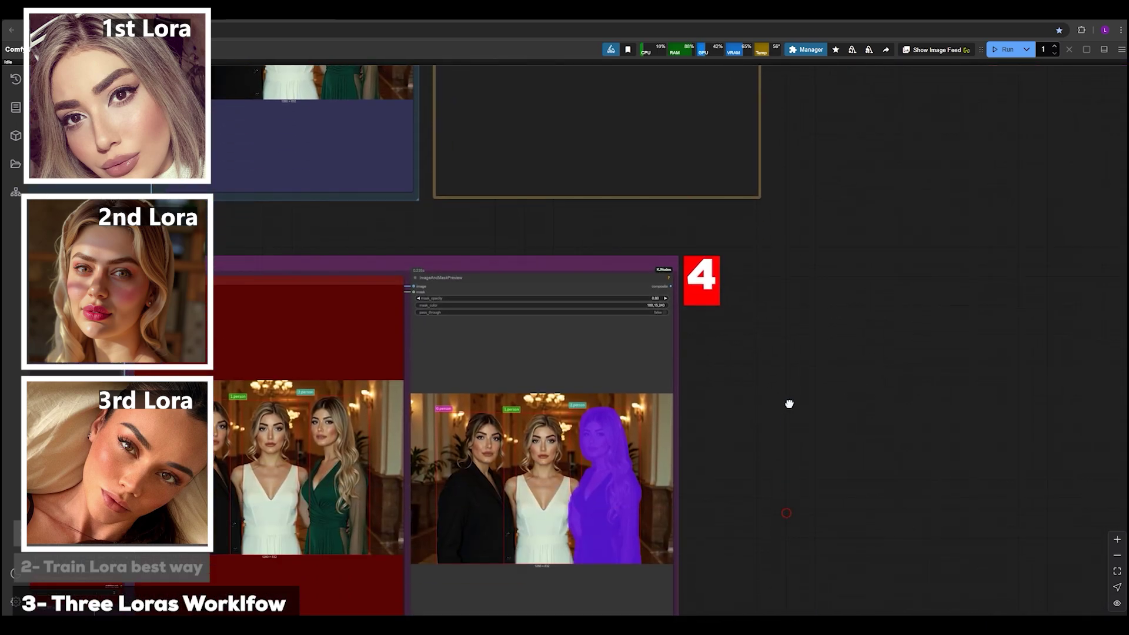
scroll(741, 382, "down", 6)
scroll(701, 509, "up", 4)
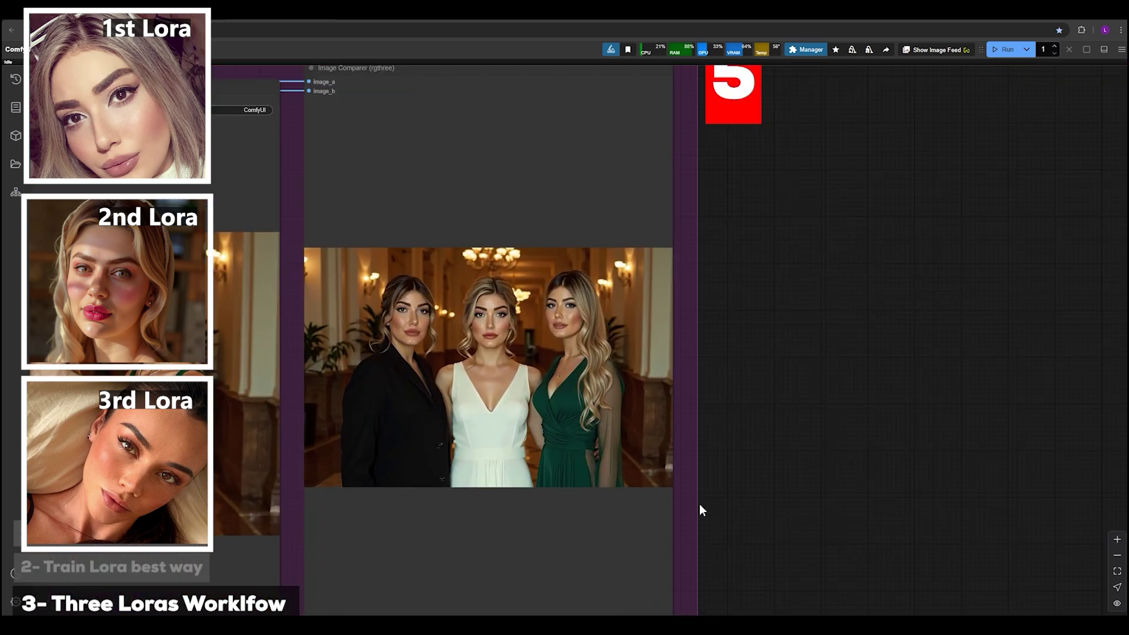
scroll(629, 417, "up", 3)
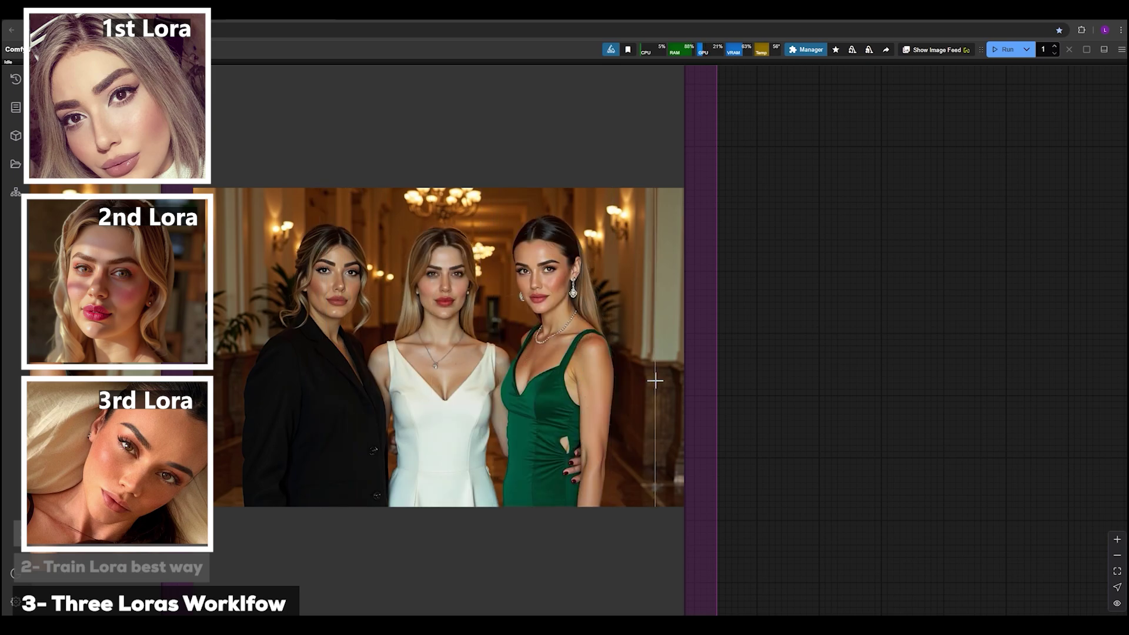
scroll(653, 400, "down", 2)
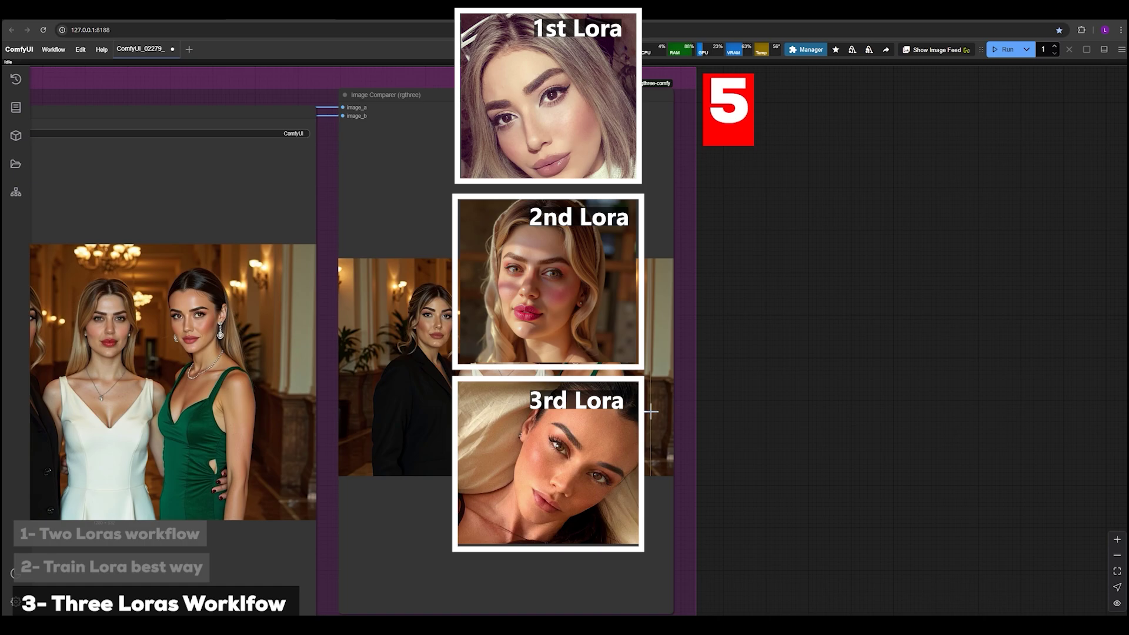
scroll(651, 412, "down", 3)
scroll(650, 411, "down", 2)
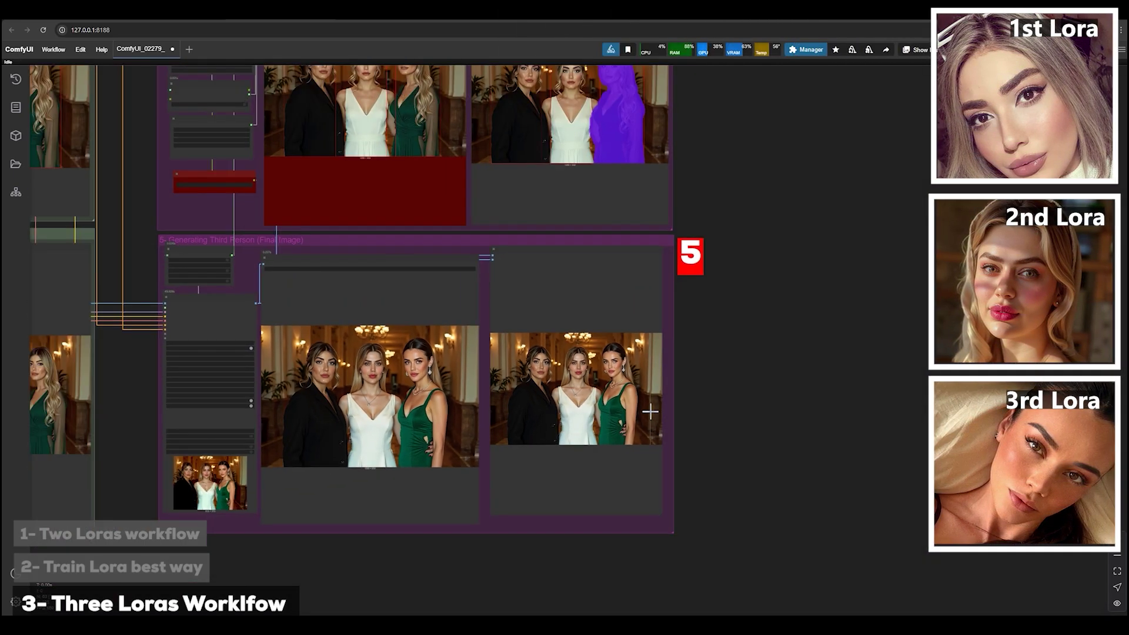